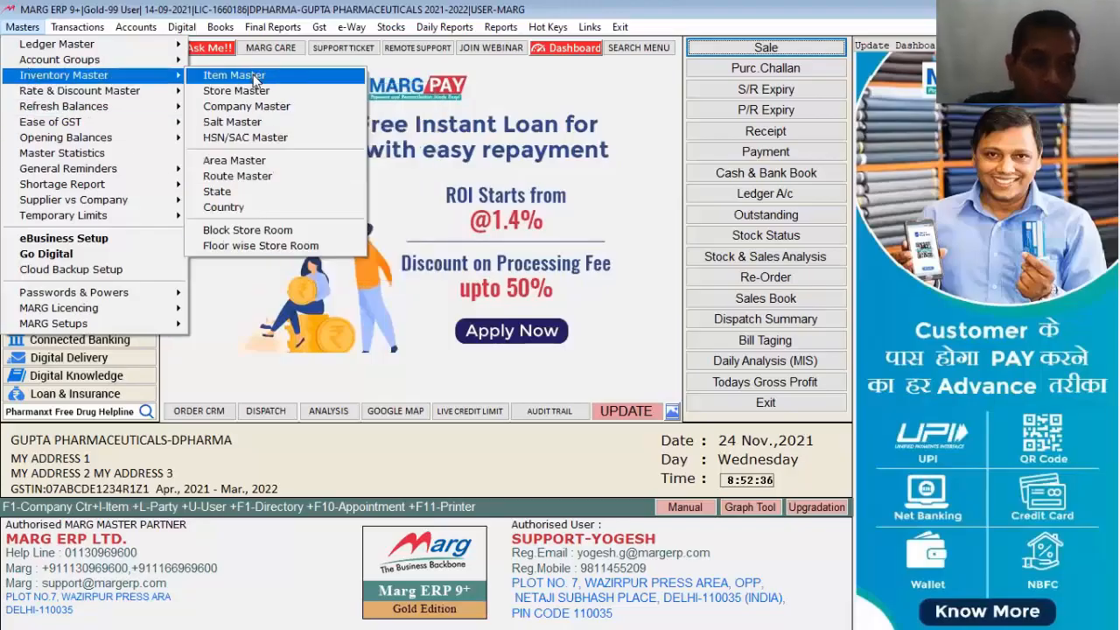
Step: Check a new product's free scheme fields in Item Master, then close it unsaved
key("Return")
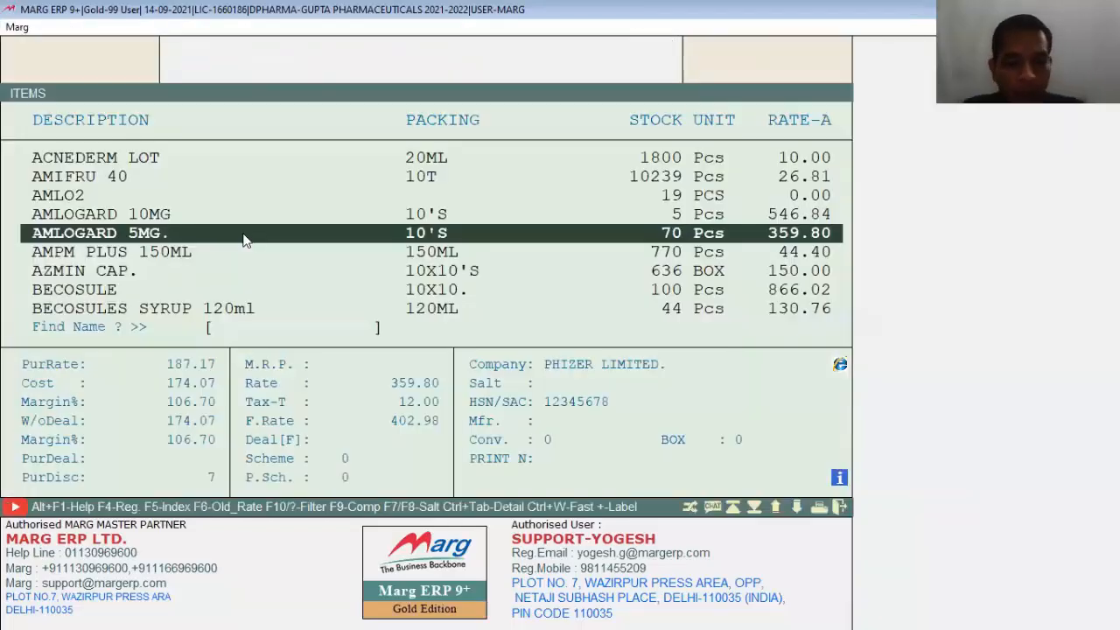
key("alt+n")
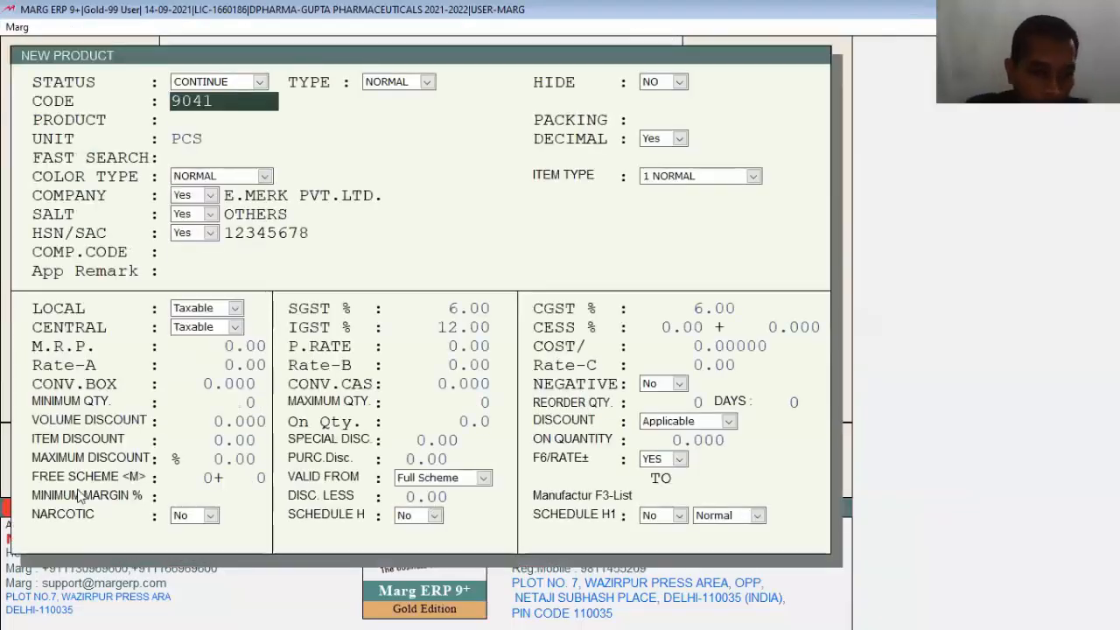
left_click(201, 476)
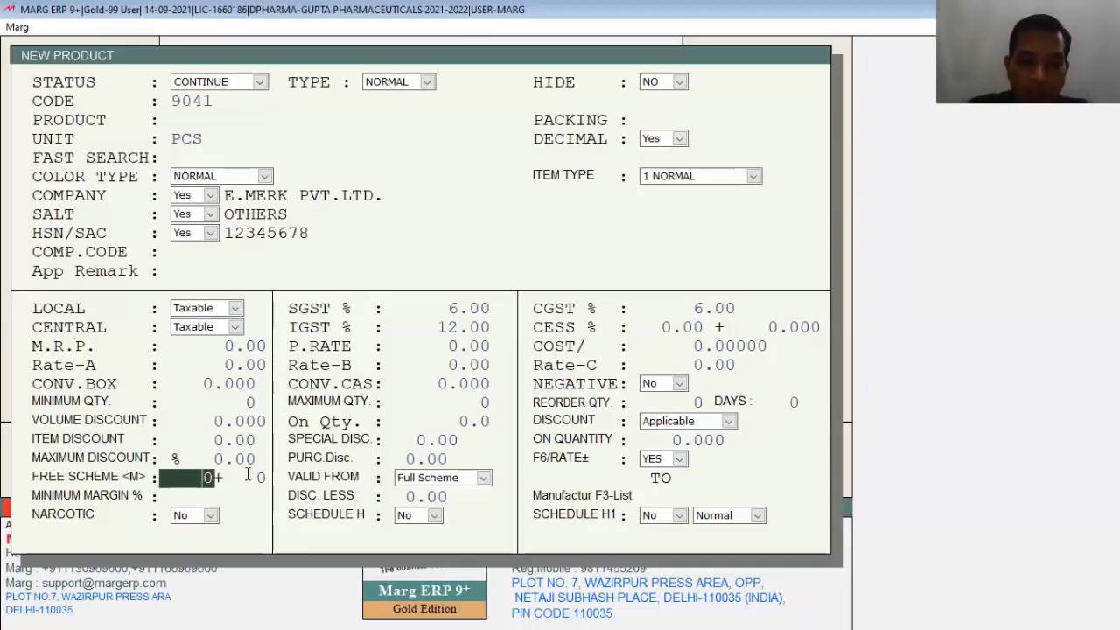
left_click(248, 475)
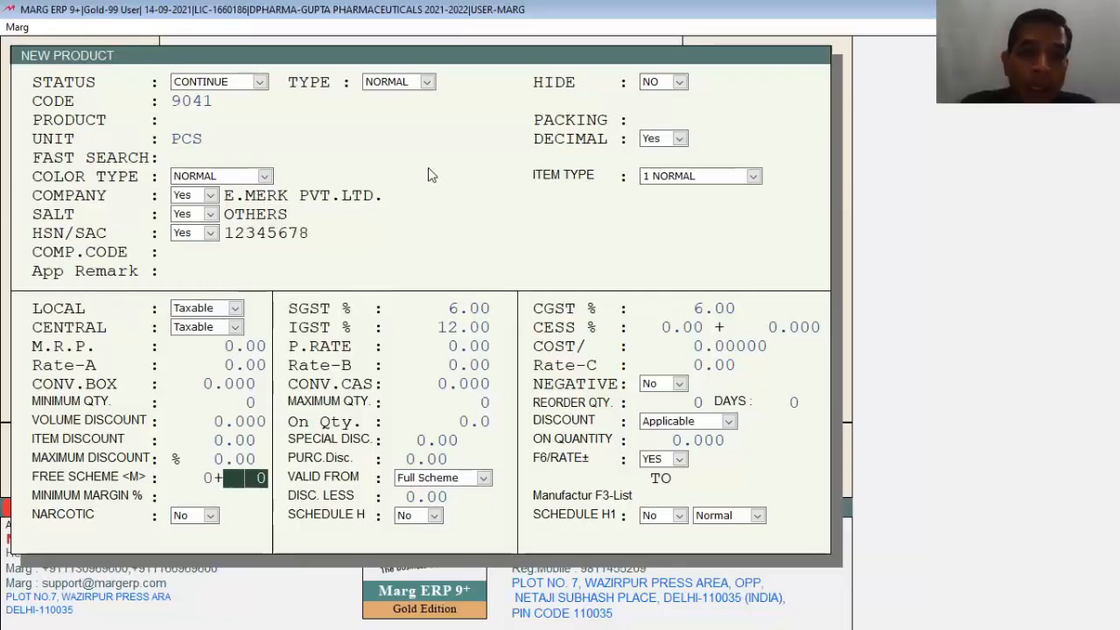
key("Escape")
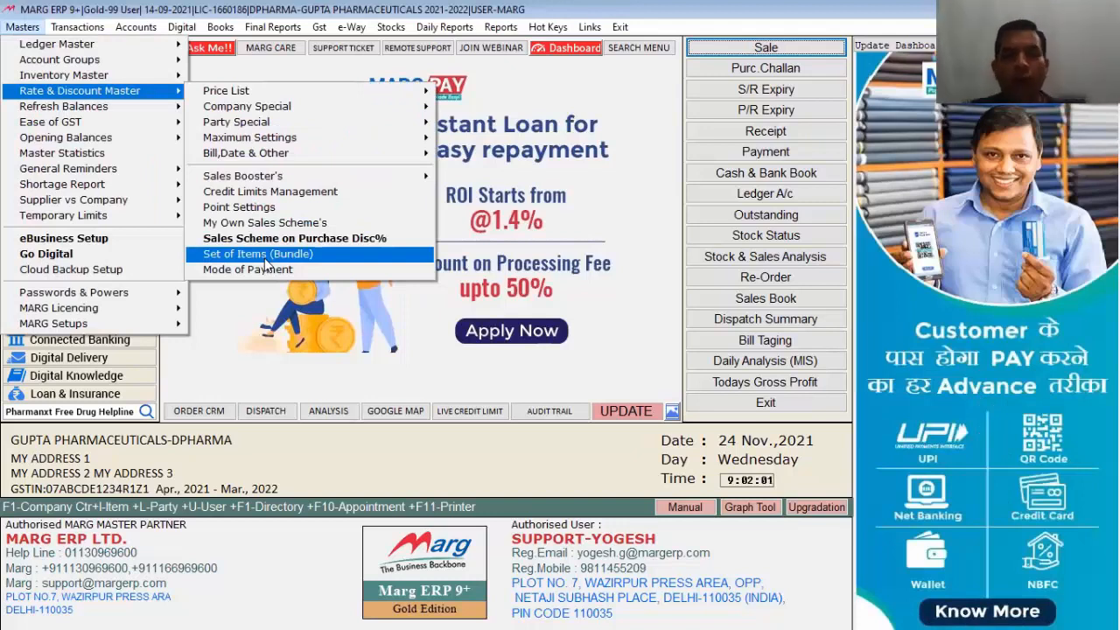
Step: Create permanent item set FB, formula 1, named ABC for GEN, applying to all parties
left_click(265, 255)
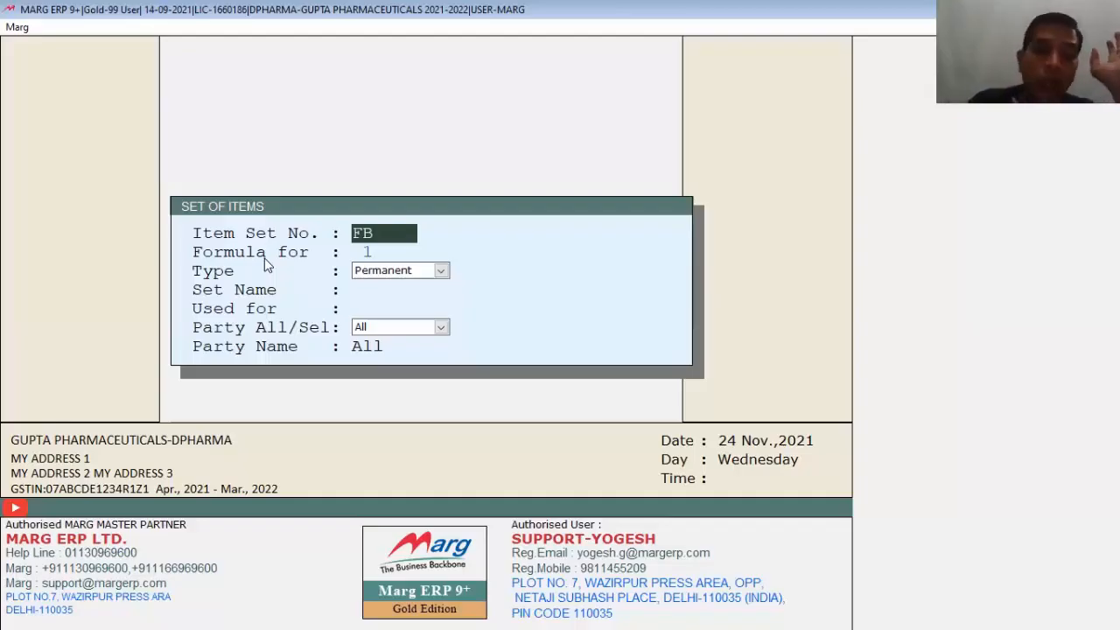
key("Return")
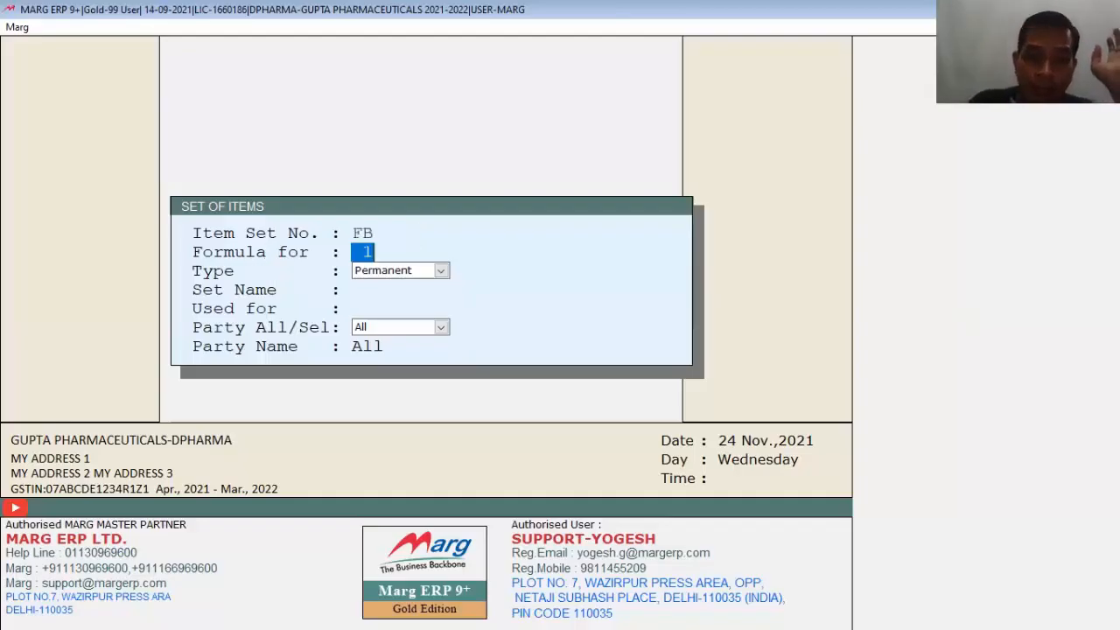
key("Return")
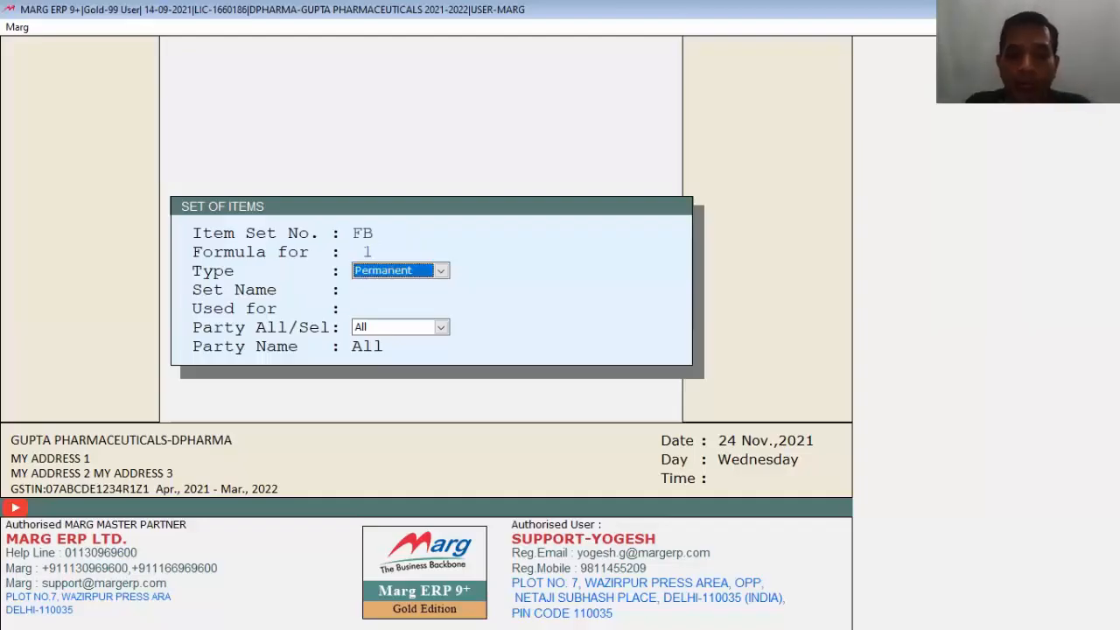
key("Return")
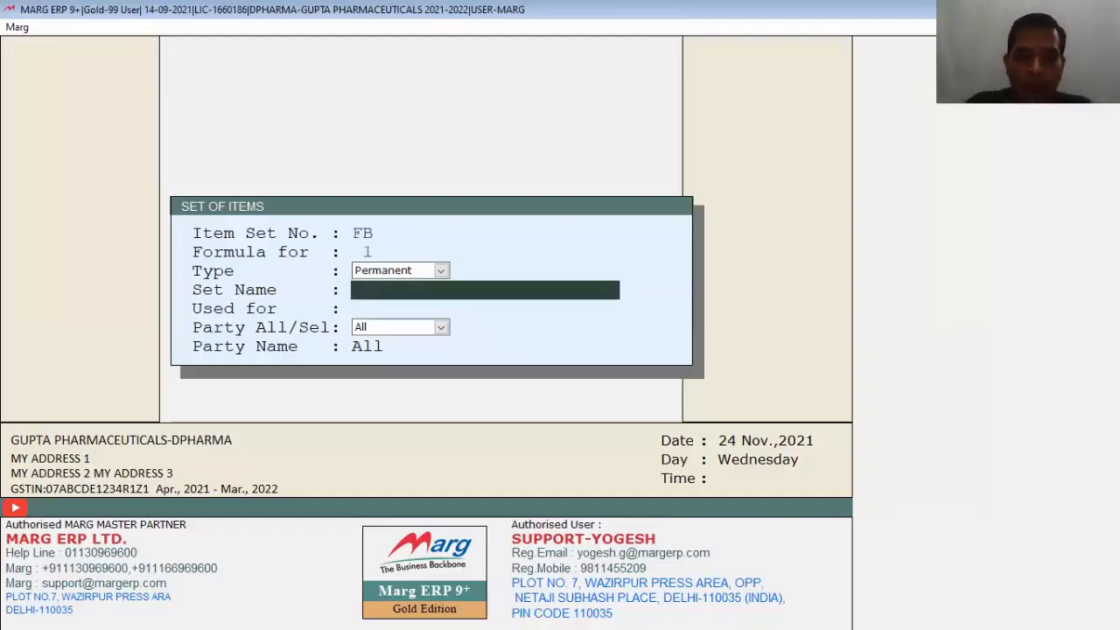
type("ABC")
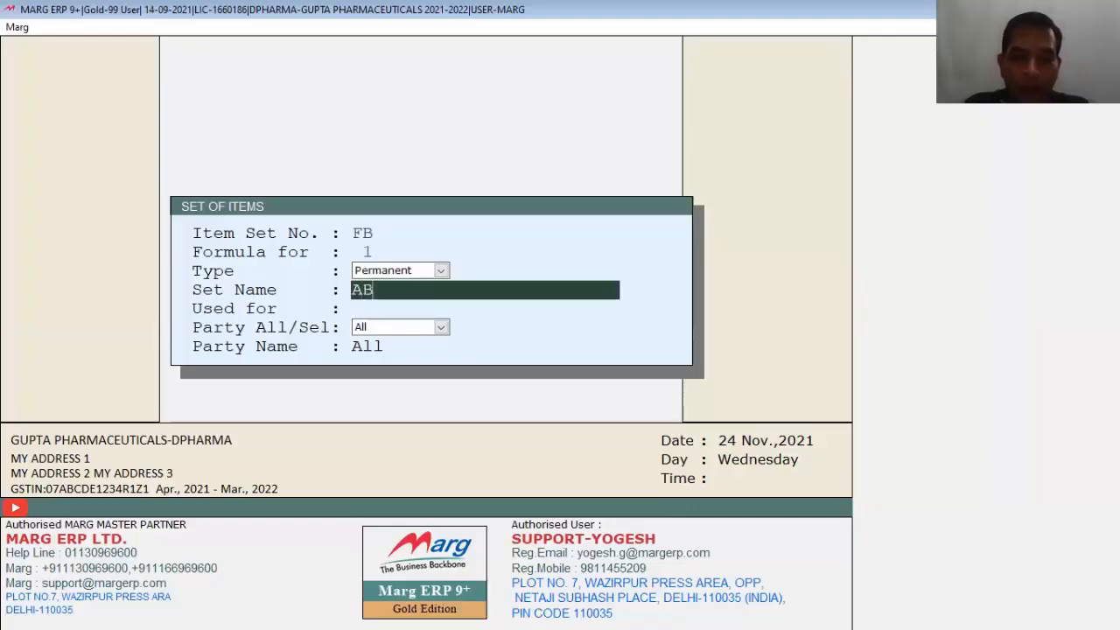
key("Return")
type("GEN")
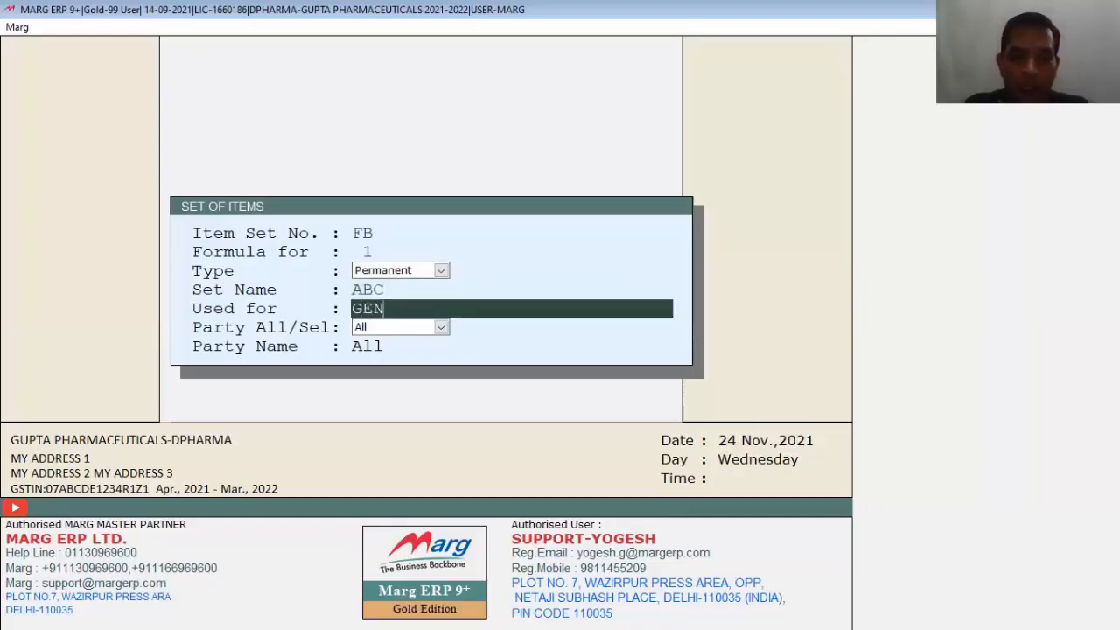
key("Return")
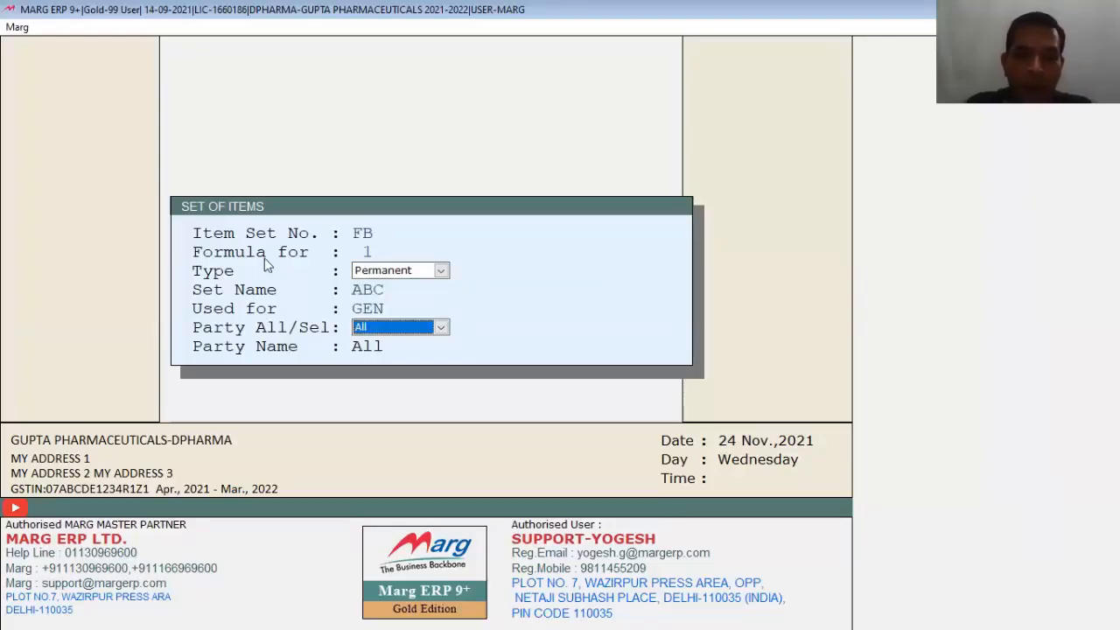
key("alt+Down")
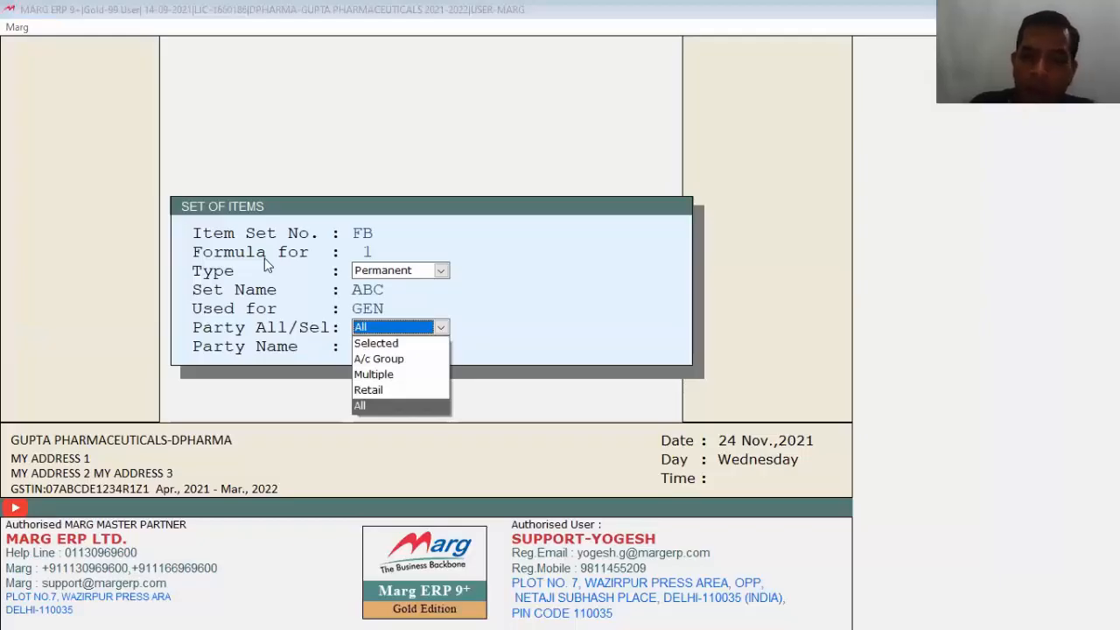
key("Return")
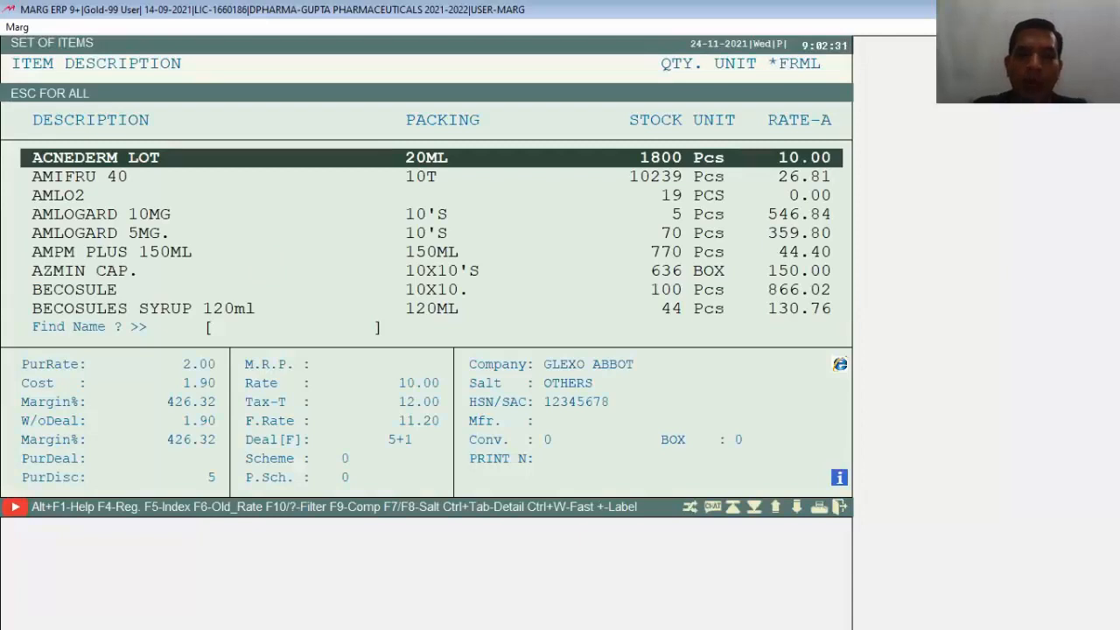
Step: Add ACNEDERM LOT qty 1, AMLOGARD 5MG. qty 2 and BECOSULE qty 1 to the bundle
key("Return")
type("1")
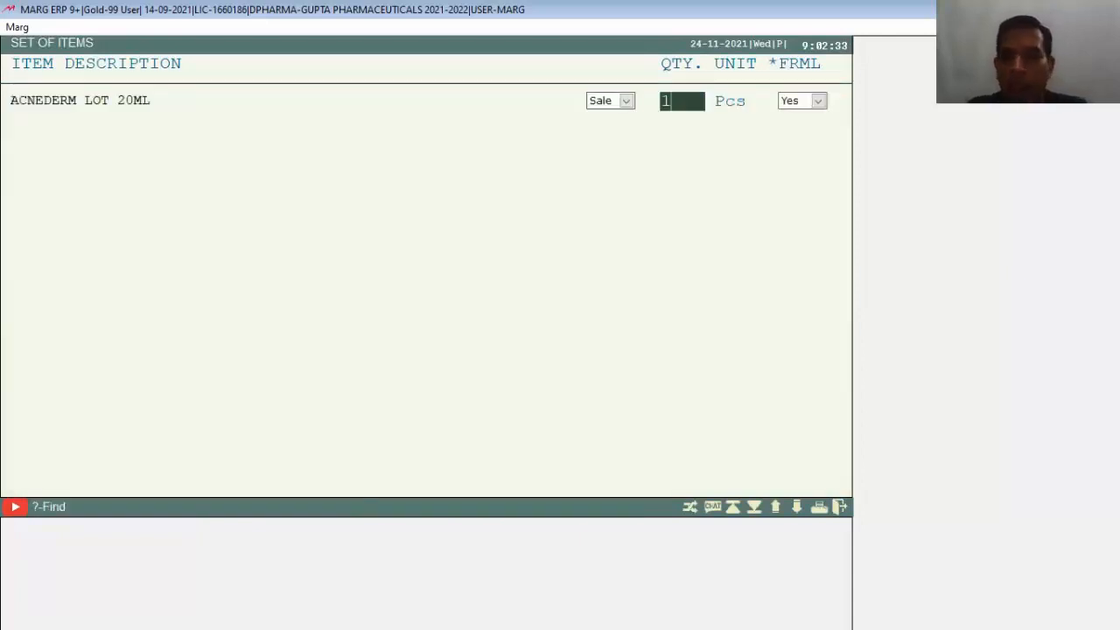
key("Return")
key("Return")
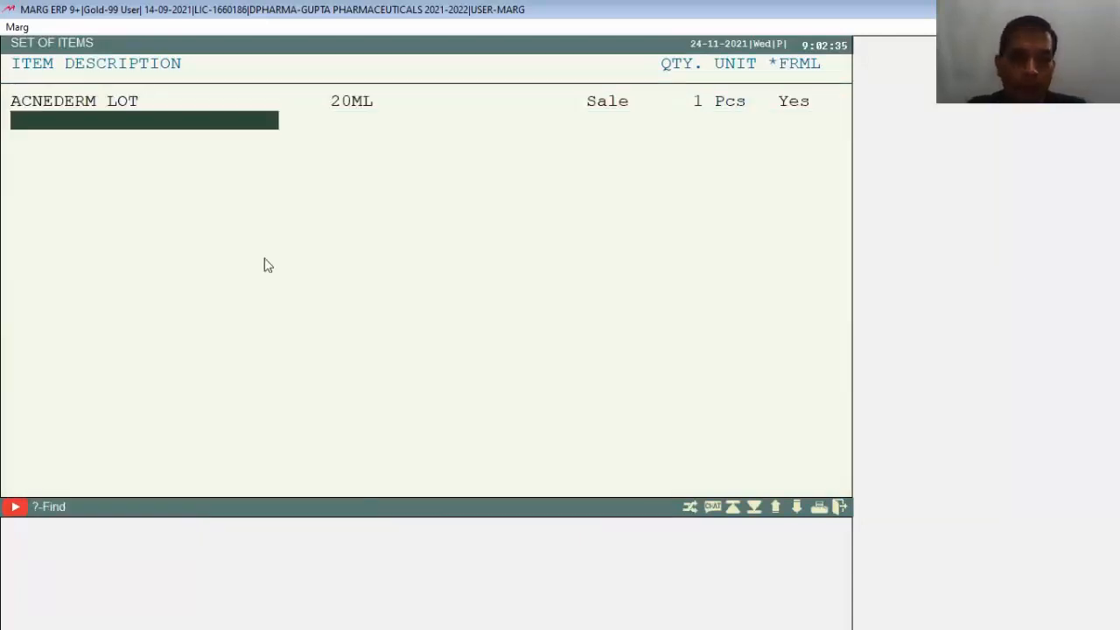
key("Down")
key("Down")
key("Down")
key("Down")
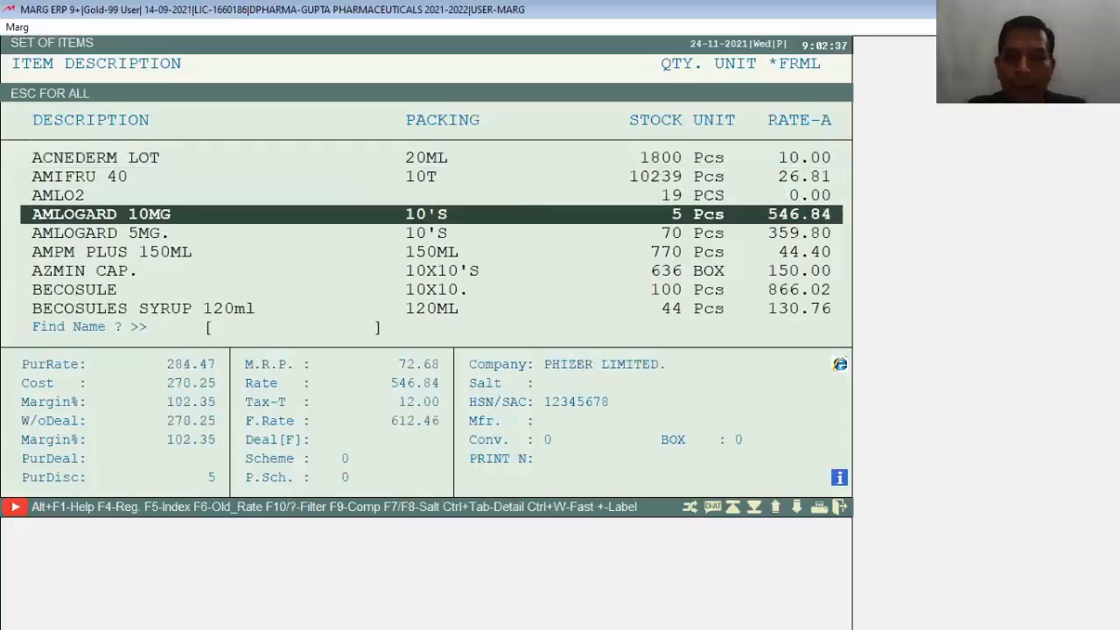
key("Return")
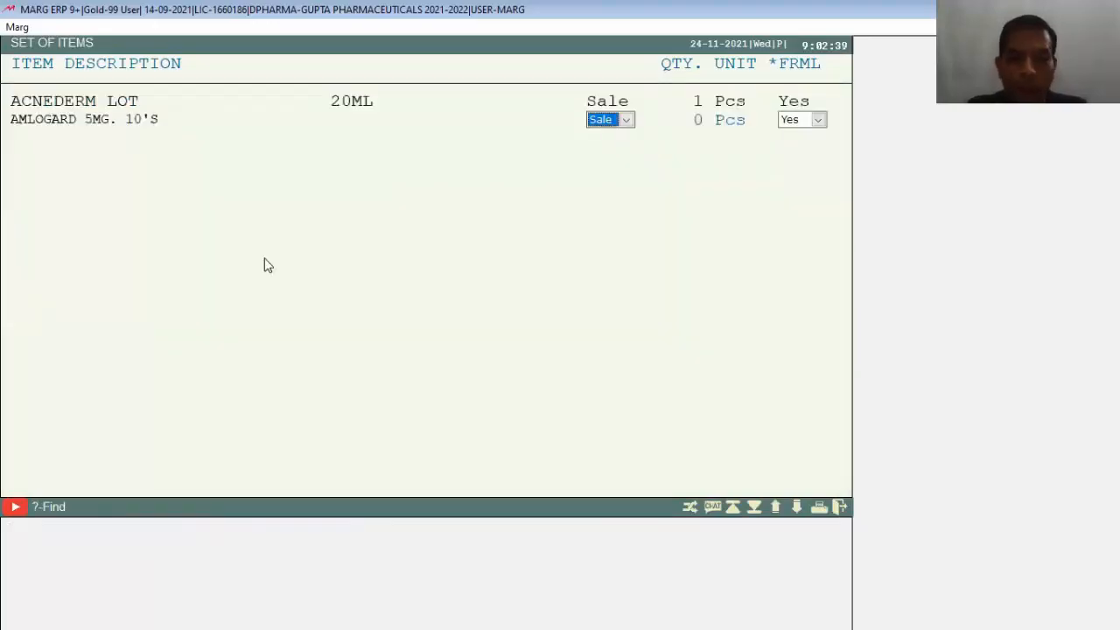
key("Return")
type("2")
key("Return")
key("Return")
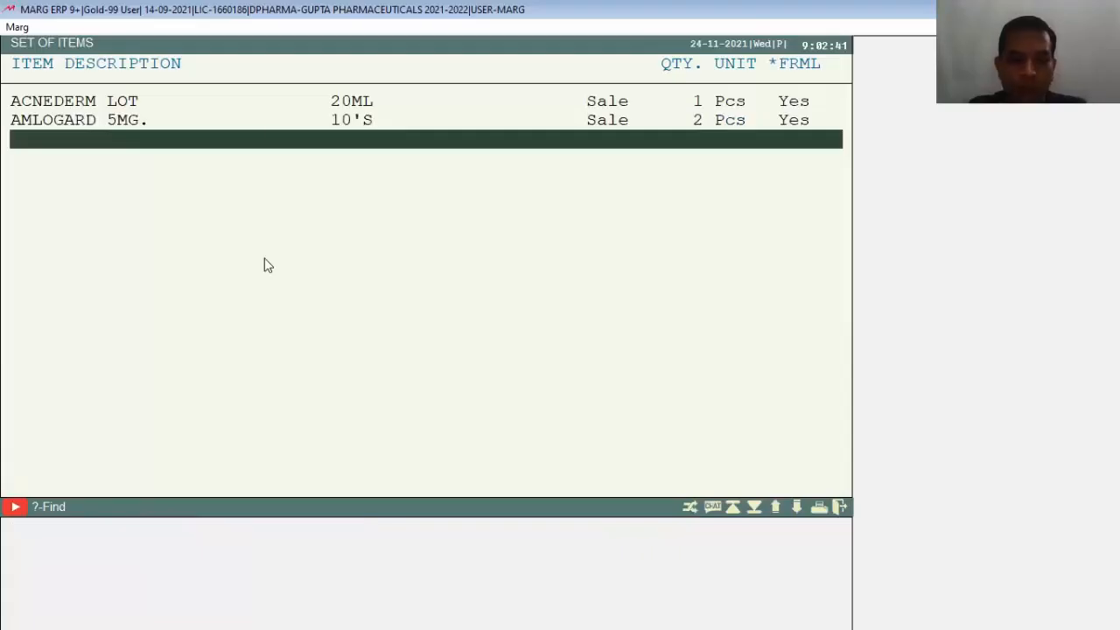
key("Return")
key("Down")
key("Down")
key("Down")
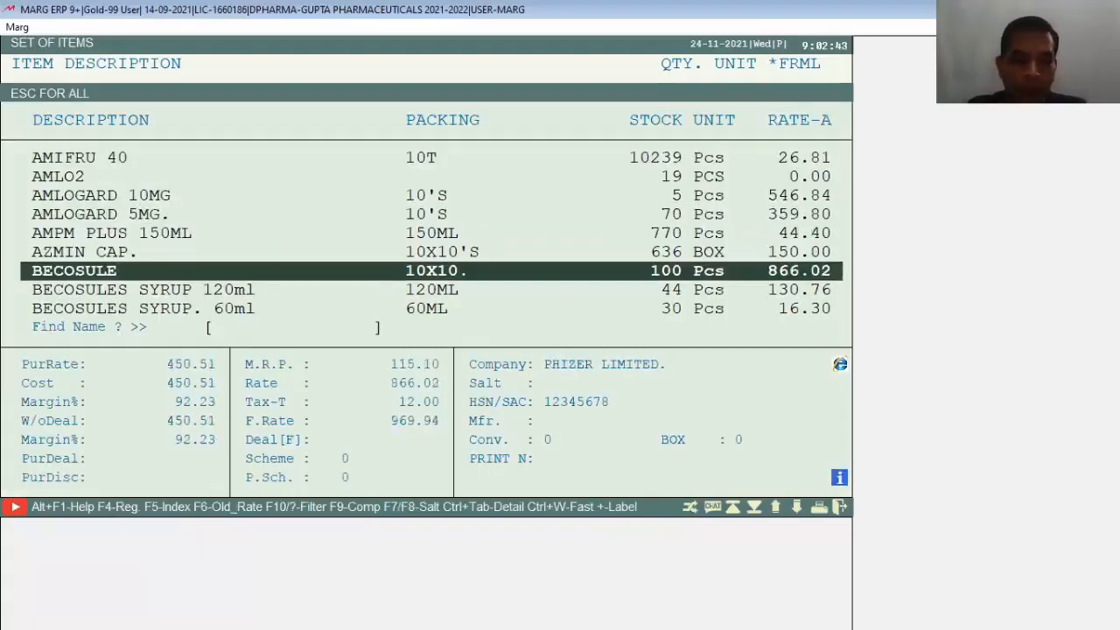
key("Return")
key("Return")
type("1")
key("Return")
key("Return")
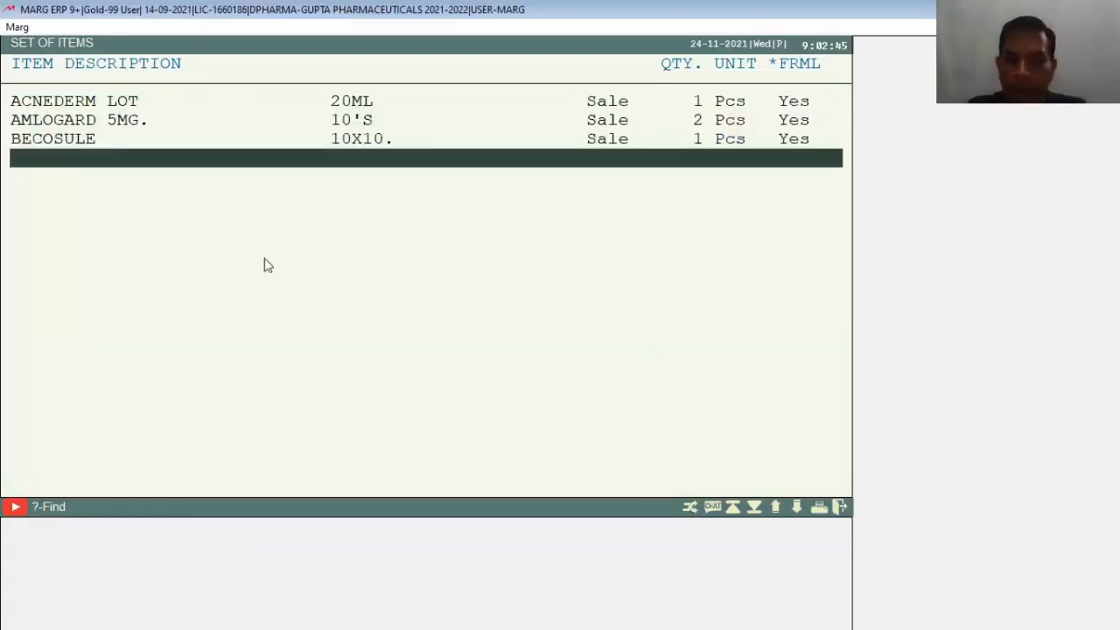
Step: Save bundle ABC and go back to the main dashboard
key("Escape")
key("Right")
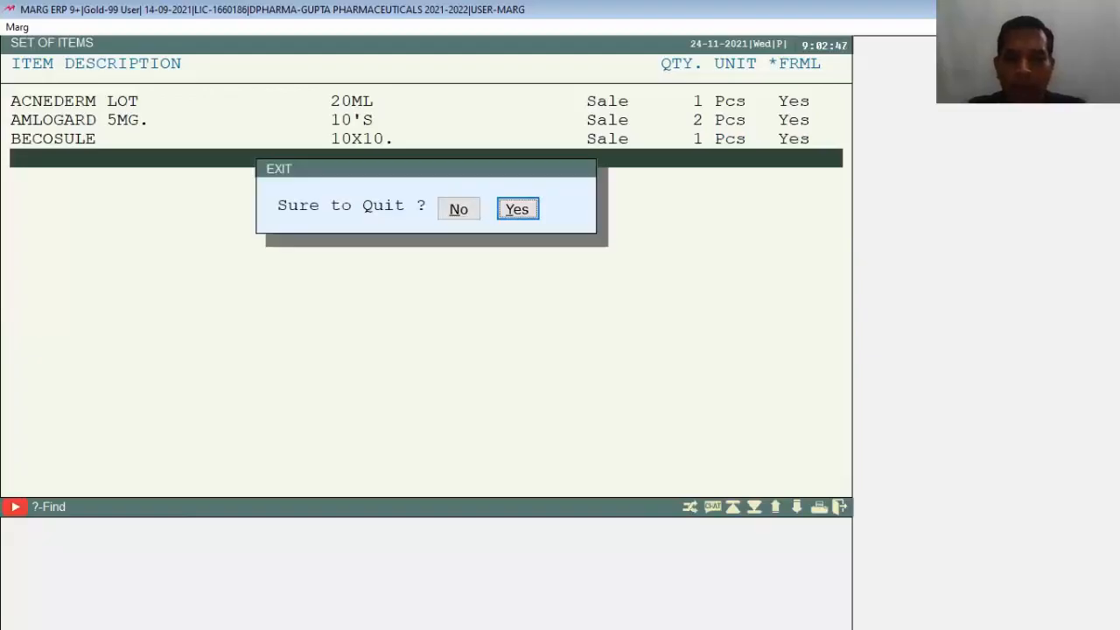
key("Return")
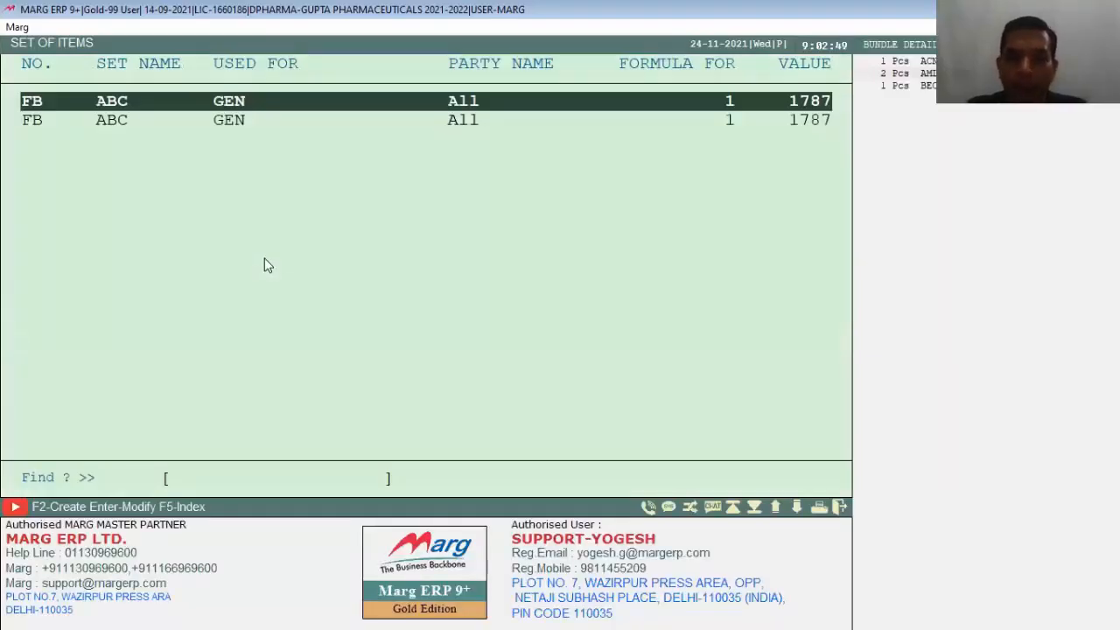
key("Escape")
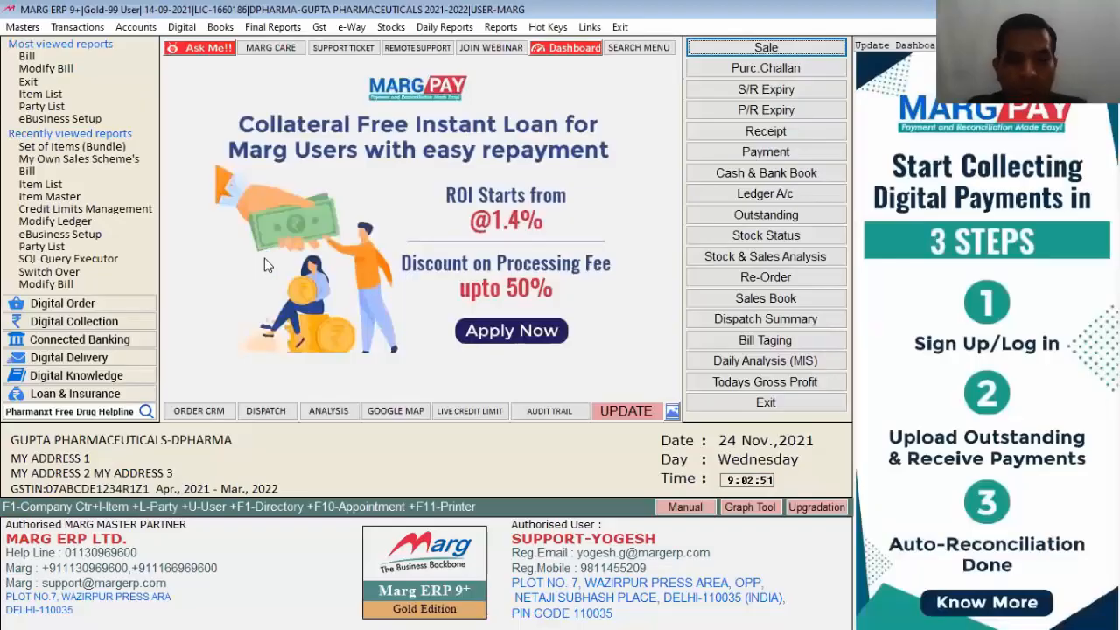
Step: Reopen the Set of Items (Bundle) list to confirm FB ABC is saved
key("alt+r")
key("Escape")
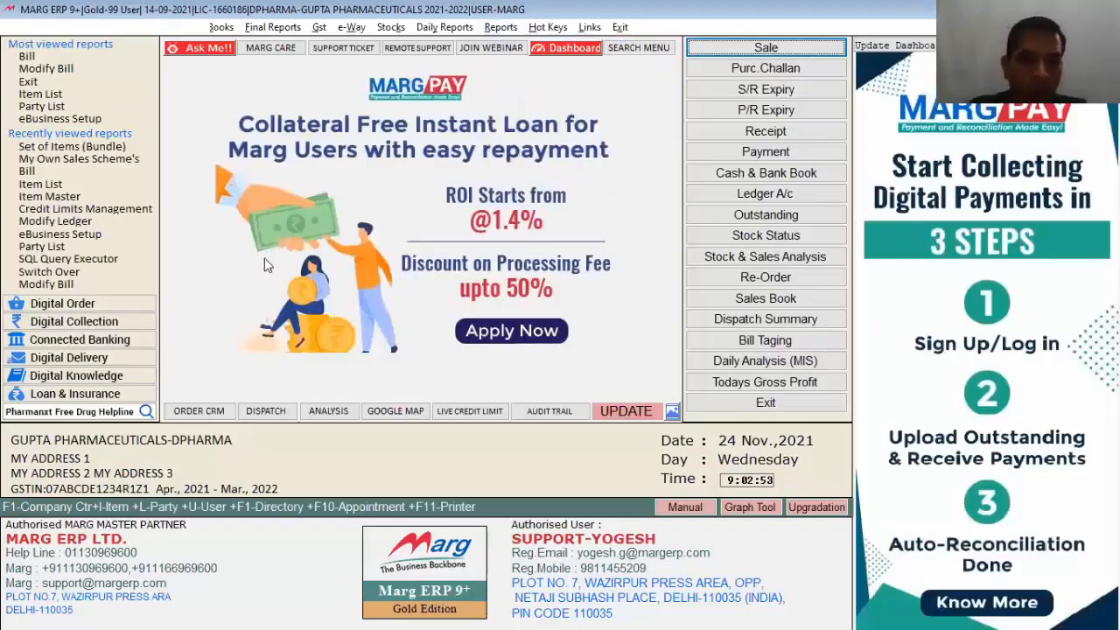
key("alt+m")
key("Down")
key("Down")
key("Right")
key("Down")
key("Down")
key("Down")
key("Down")
key("Down")
key("Down")
key("Down")
key("Down")
key("Down")
key("Down")
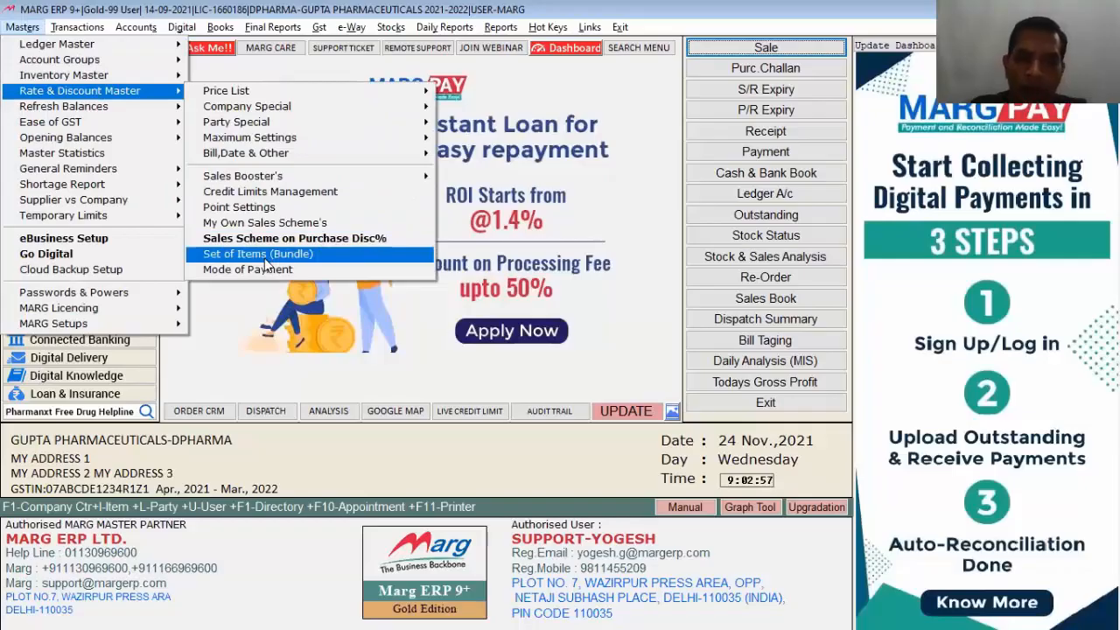
key("Return")
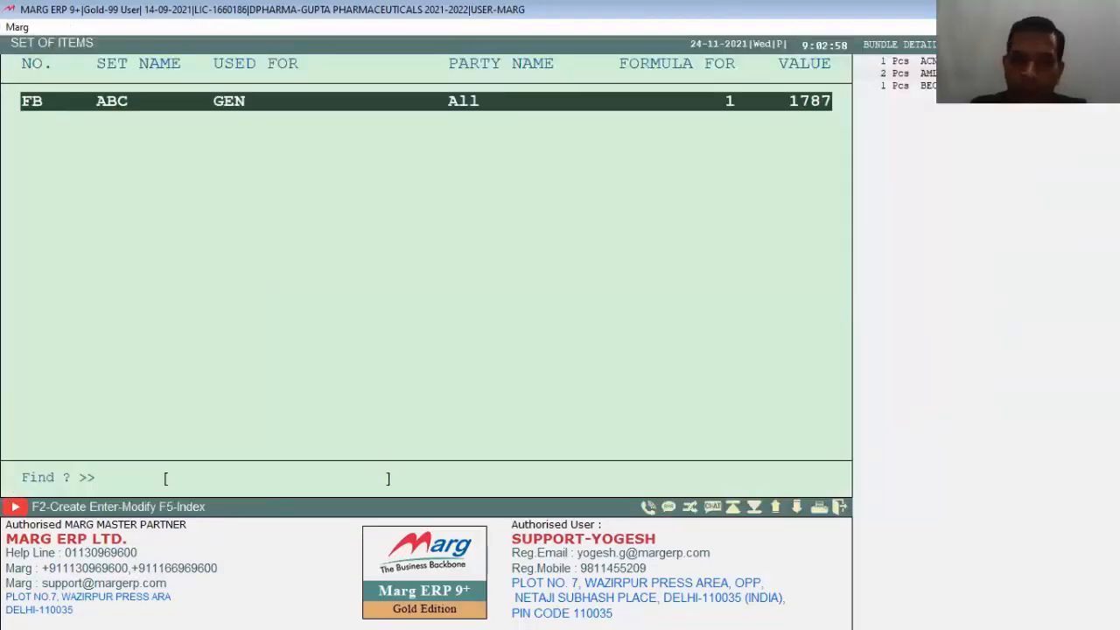
key("Escape")
Step: Start a new sale bill with PANKAJ PHARMA as the party
key("Return")
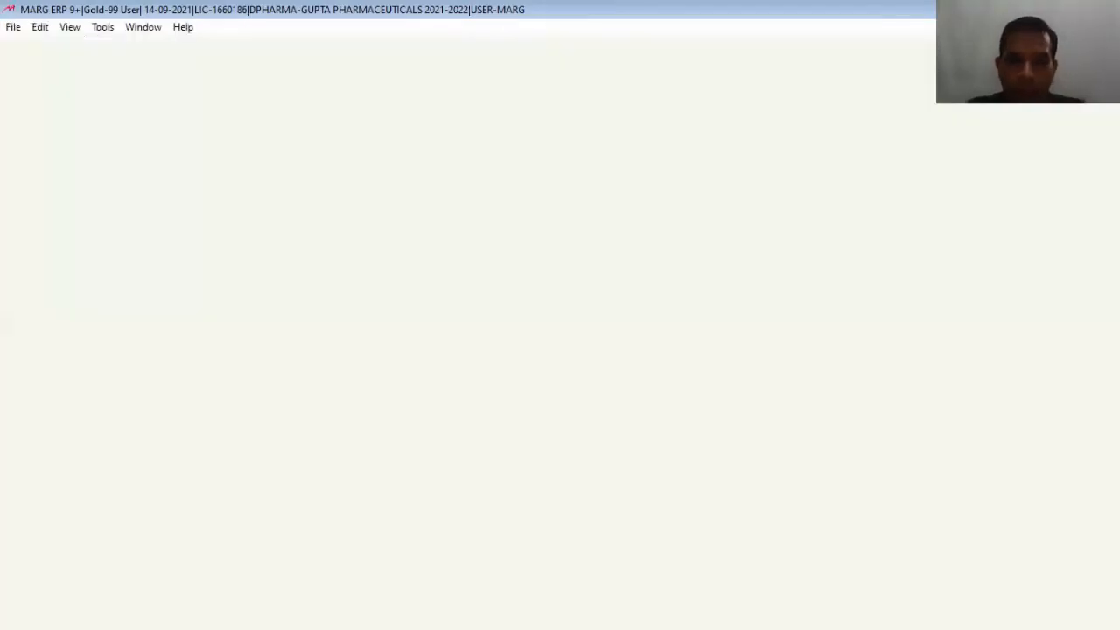
key("Down")
key("Down")
key("Down")
key("Down")
key("Down")
key("Return")
Step: Accept PANKAJ PHARMA for bill 0000027, skipping the GSTIN and party history prompts
key("Return")
key("Escape")
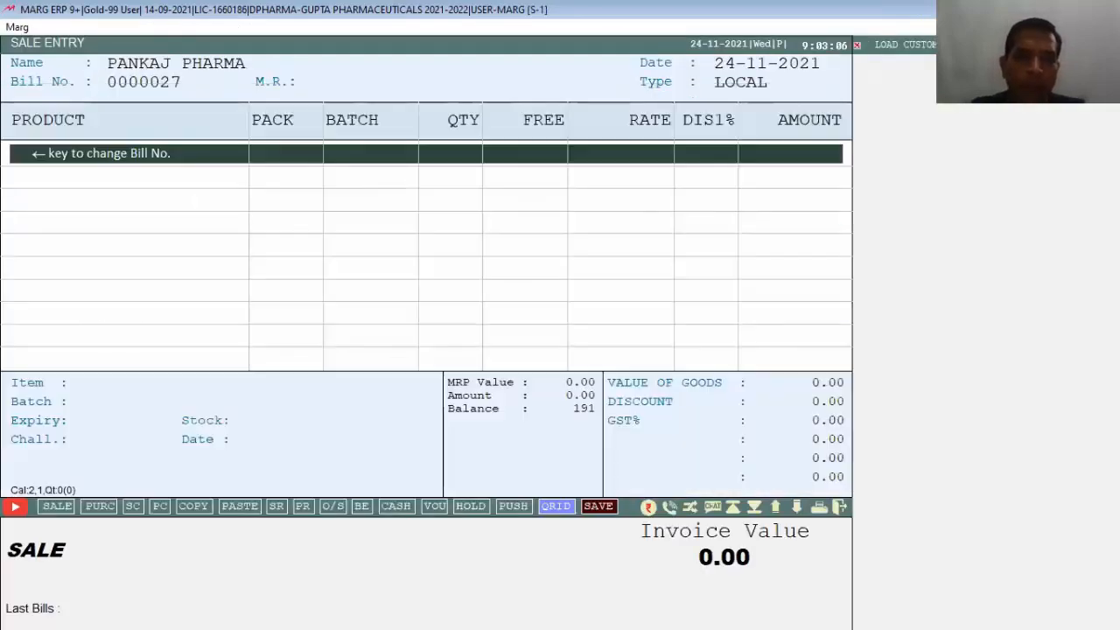
key("Escape")
key("Escape")
key("Return")
key("Return")
key("Return")
key("Return")
key("Return")
key("Return")
key("Escape")
key("Escape")
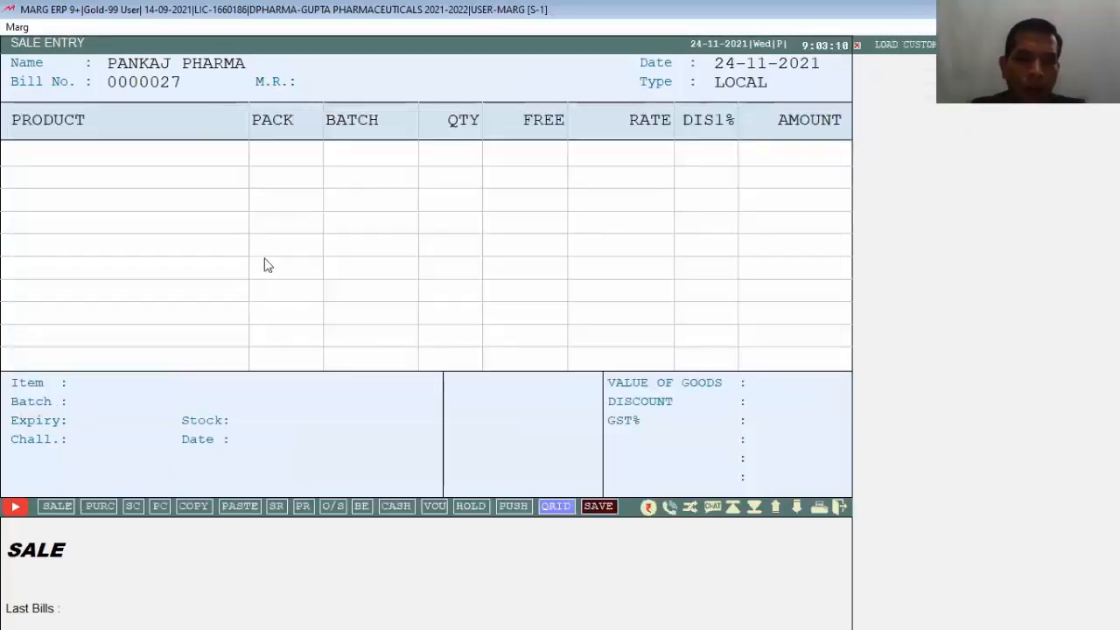
Step: Call item set FB into the sale bill from the saved bundle list
key("ctrl+b")
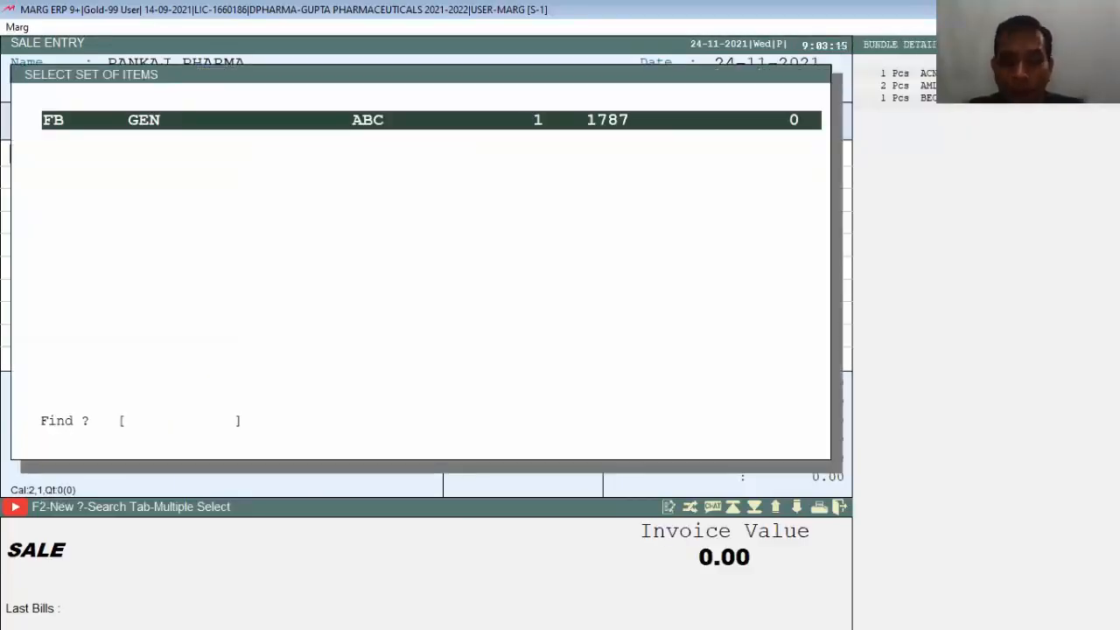
key("Return")
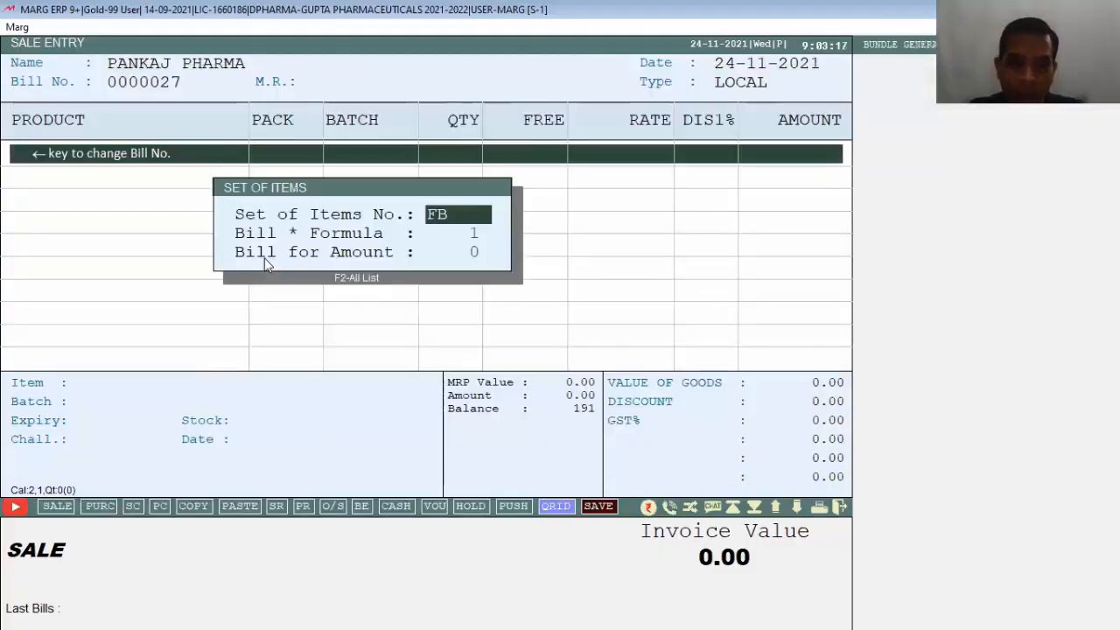
key("Escape")
key("Escape")
key("Return")
key("Return")
key("Return")
key("Return")
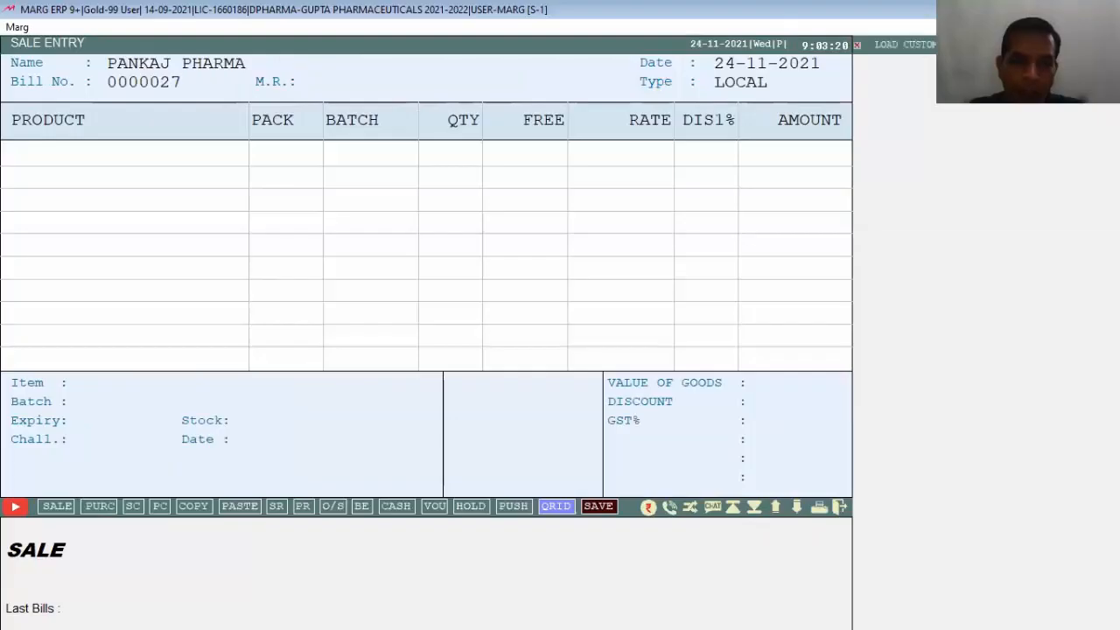
key("ctrl+F5")
key("Return")
key("Return")
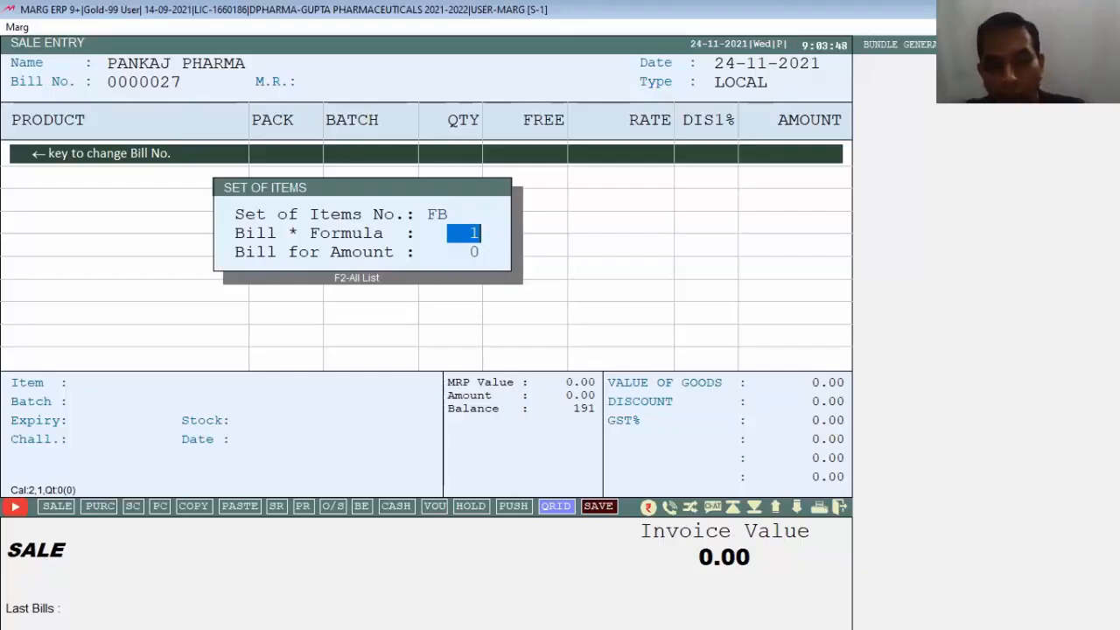
Step: Set the Bill * Formula multiplier for set FB to 3
type("3")
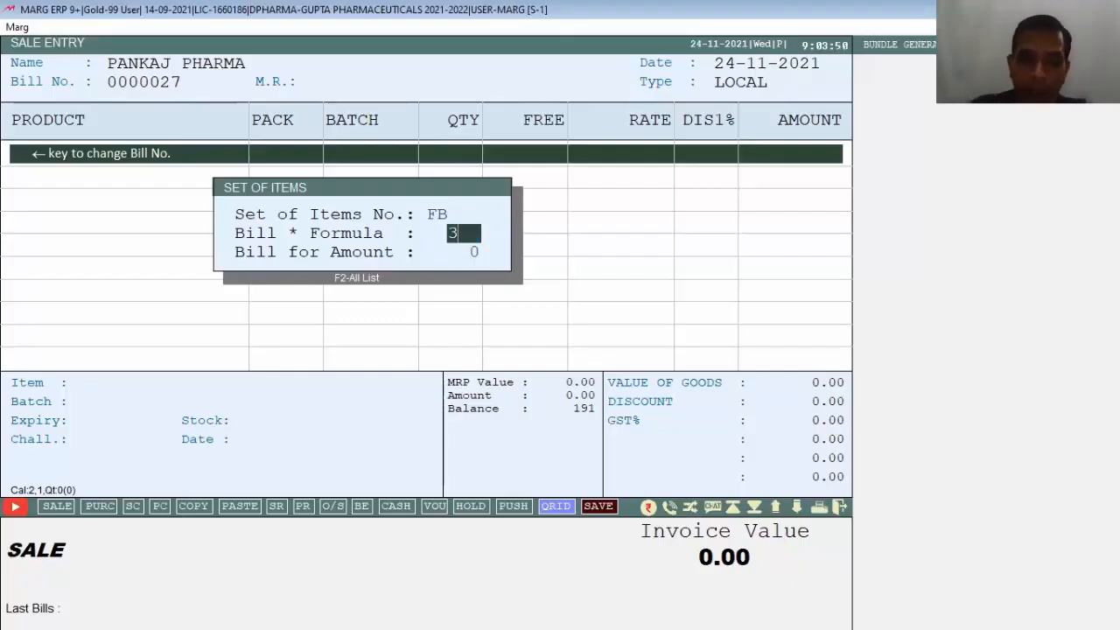
key("Return")
key("Return")
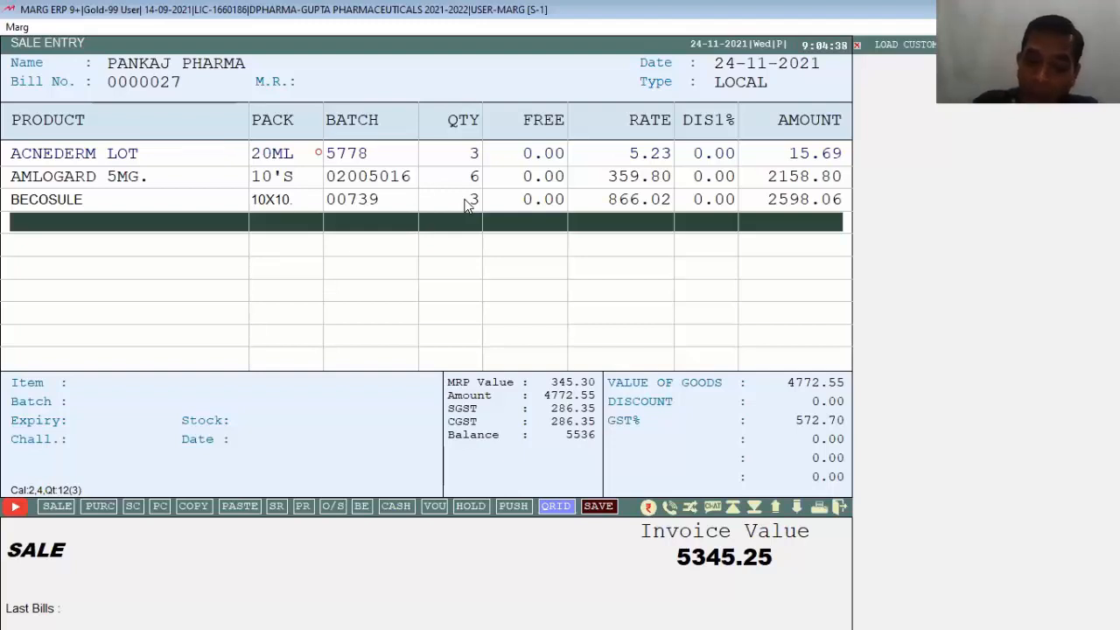
Step: Convert the bill amount to 3000, making the invoice value 2184.71
key("alt+c")
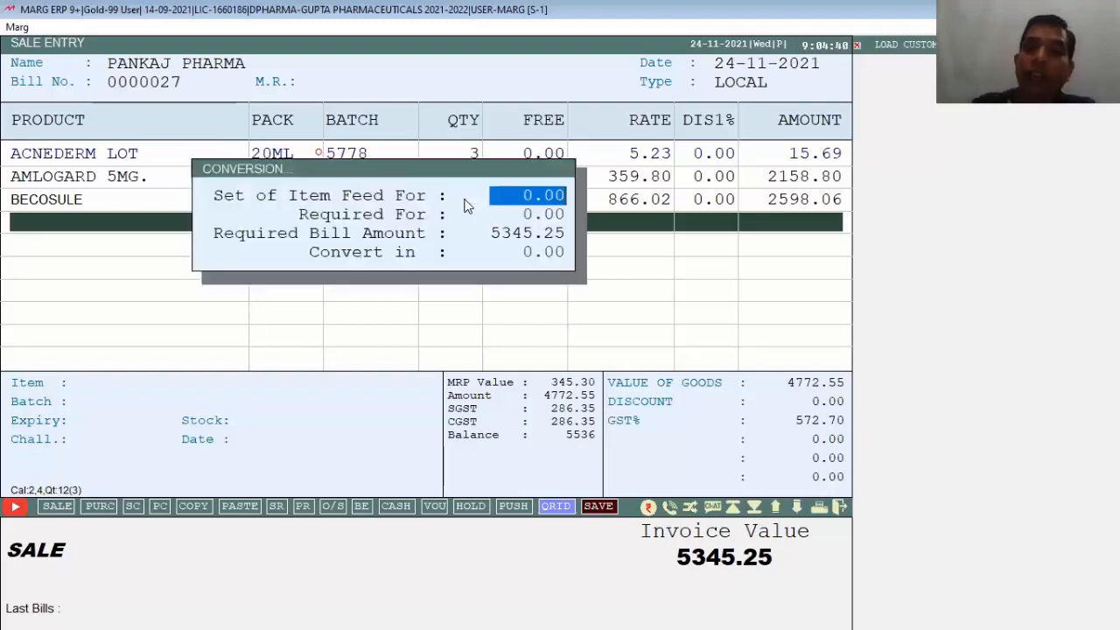
key("Escape")
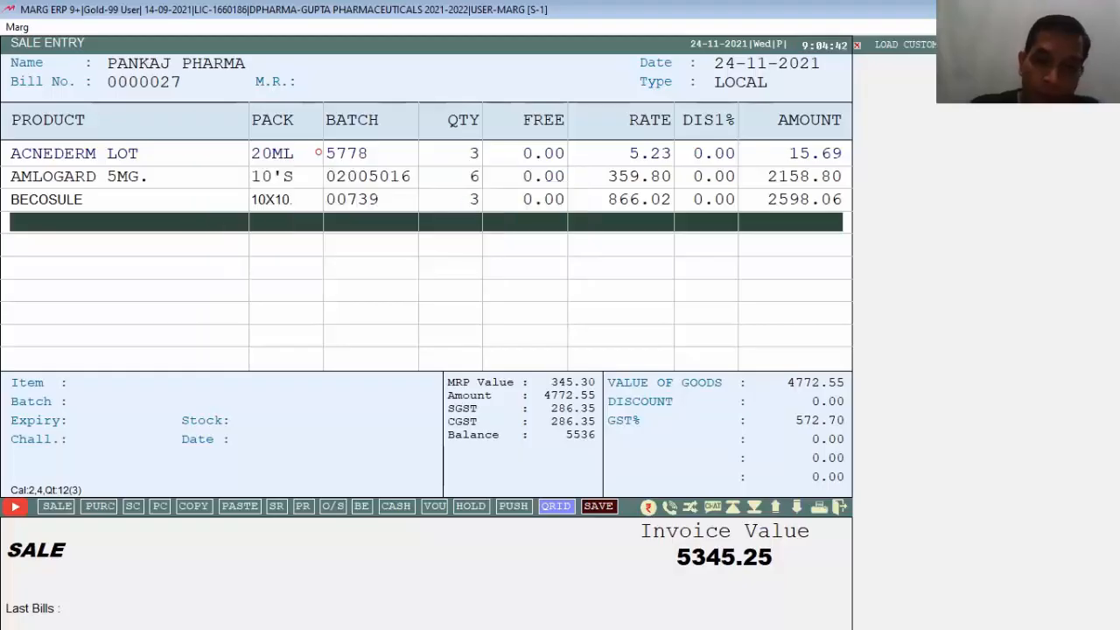
key("alt+c")
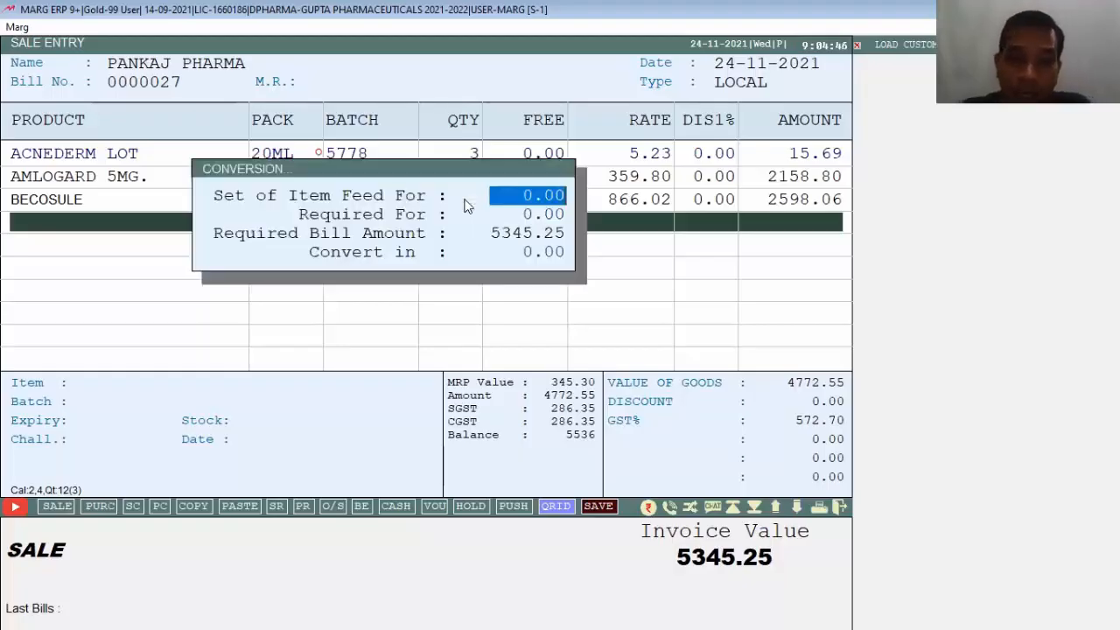
key("Return")
key("Return")
key("Return")
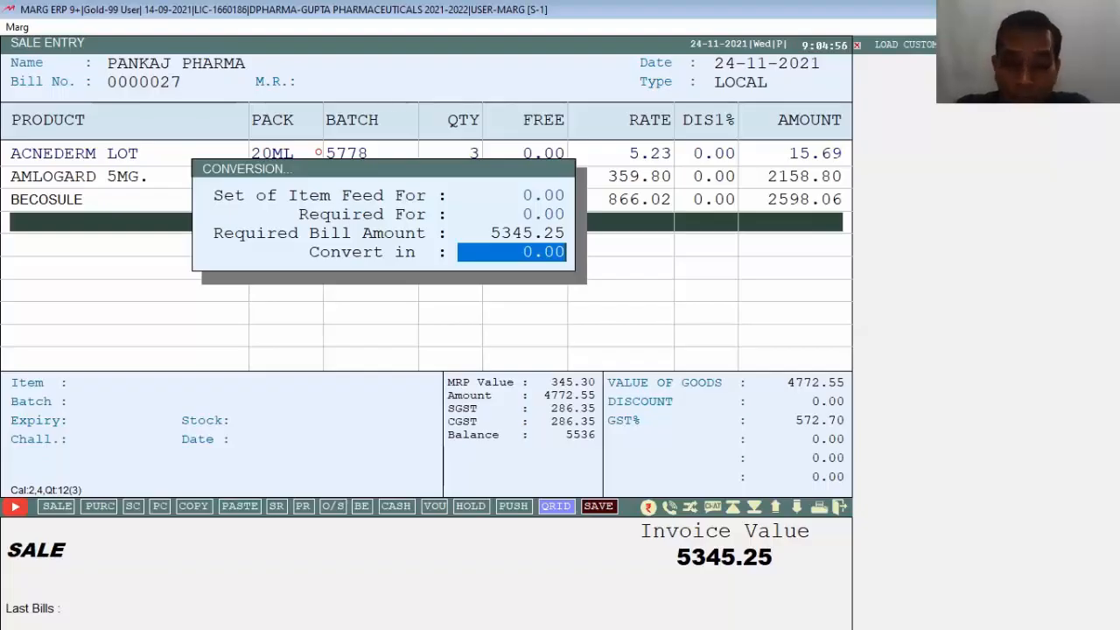
type("3000 .")
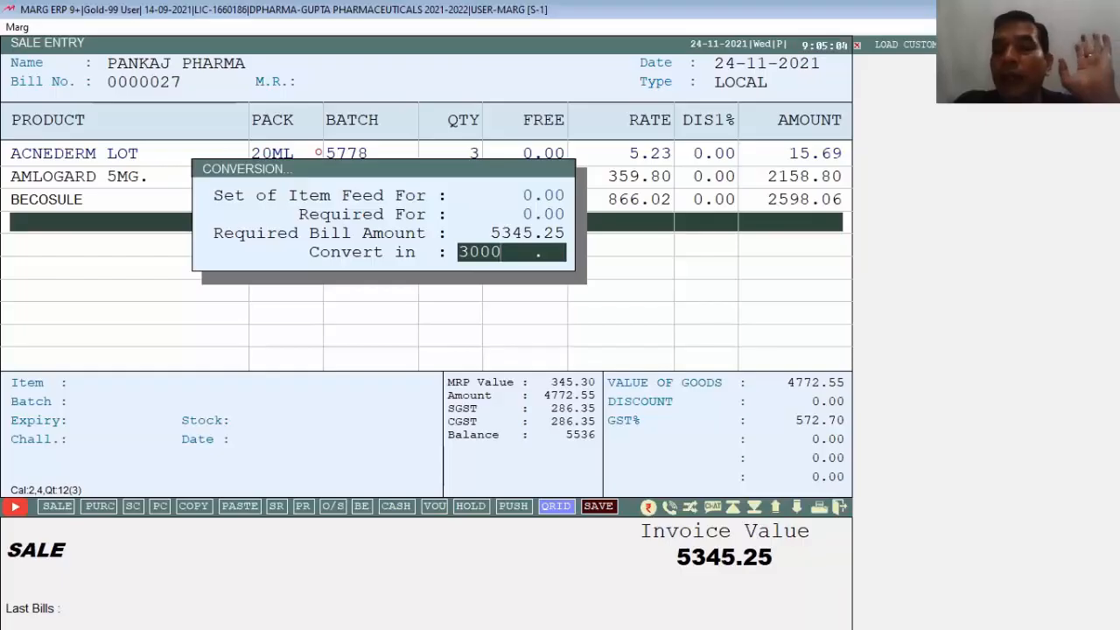
key("Return")
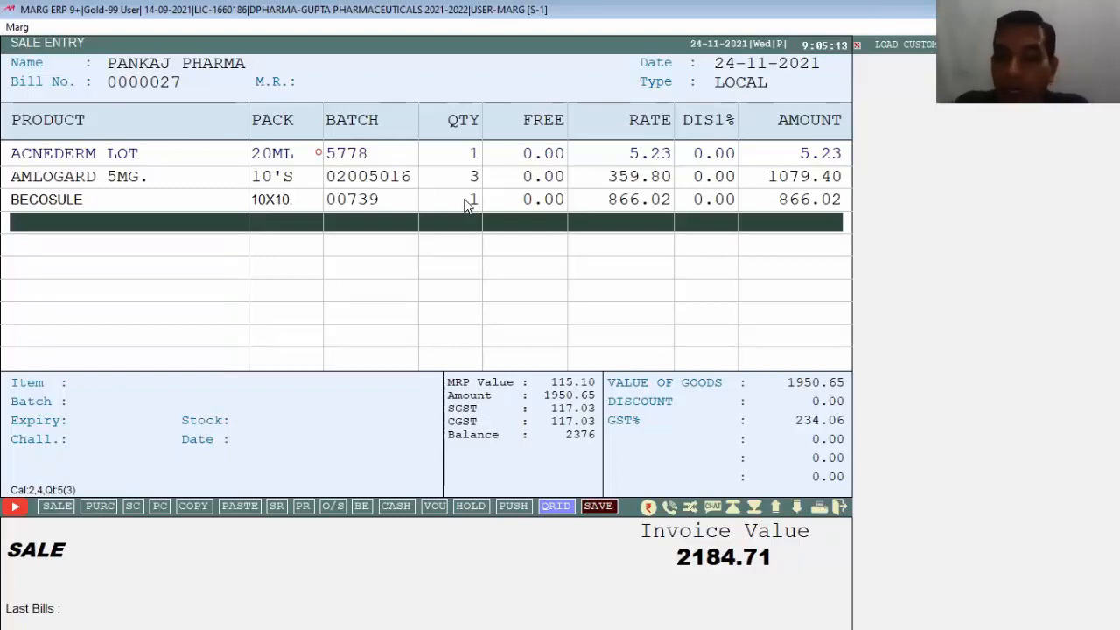
Step: Convert the bill amount to 4500, making the invoice value 4369.46
key("ctrl+F7")
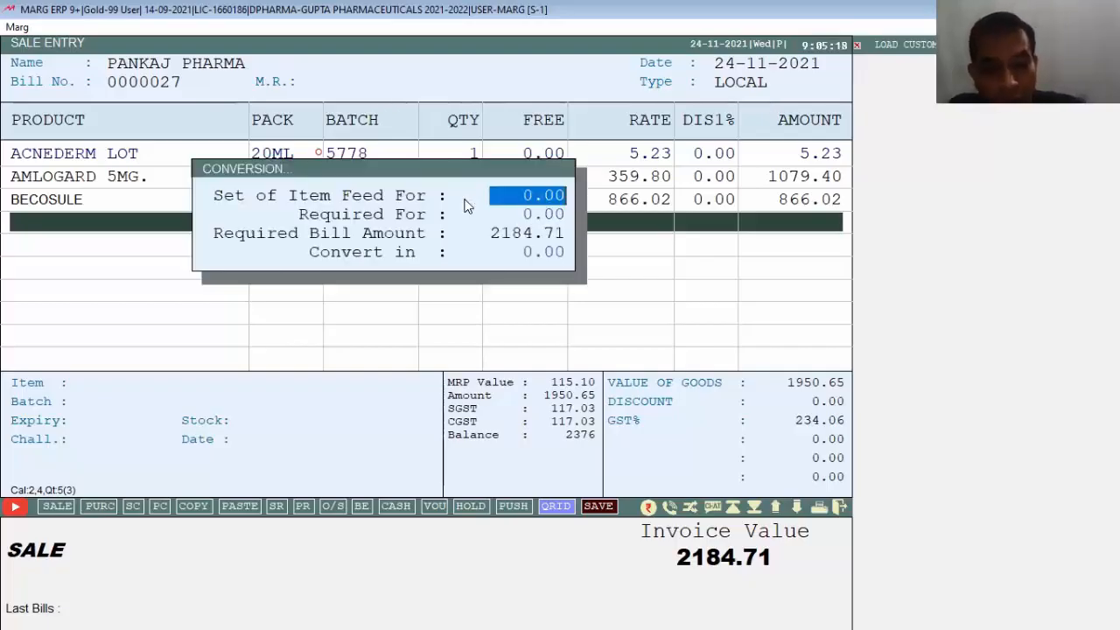
type("45")
key("BackSpace")
key("BackSpace")
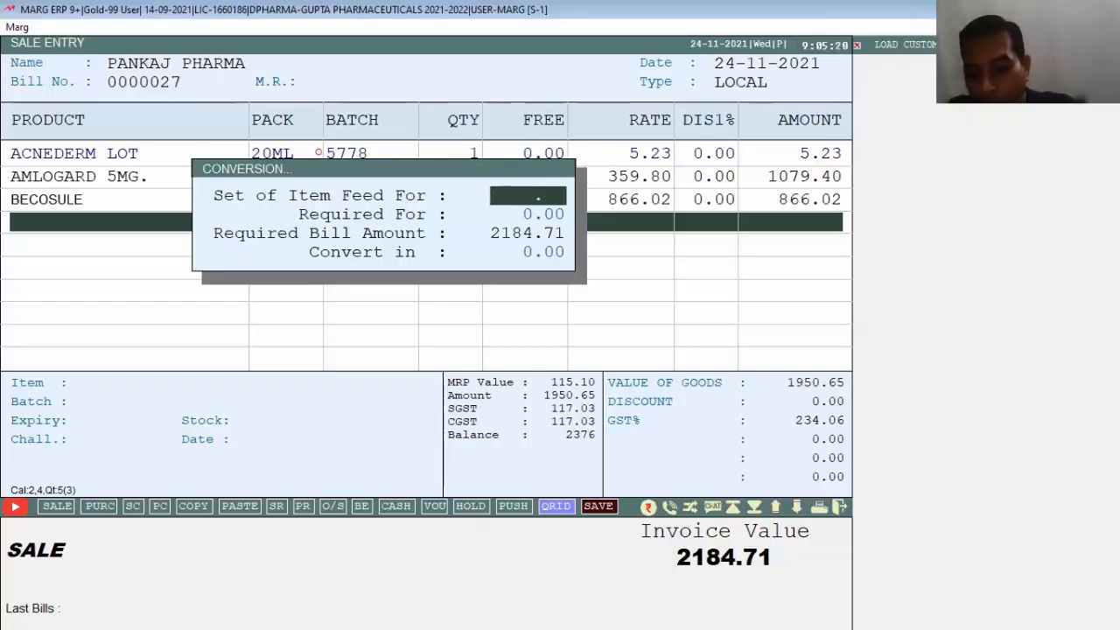
key("Return")
type("4500")
key("Return")
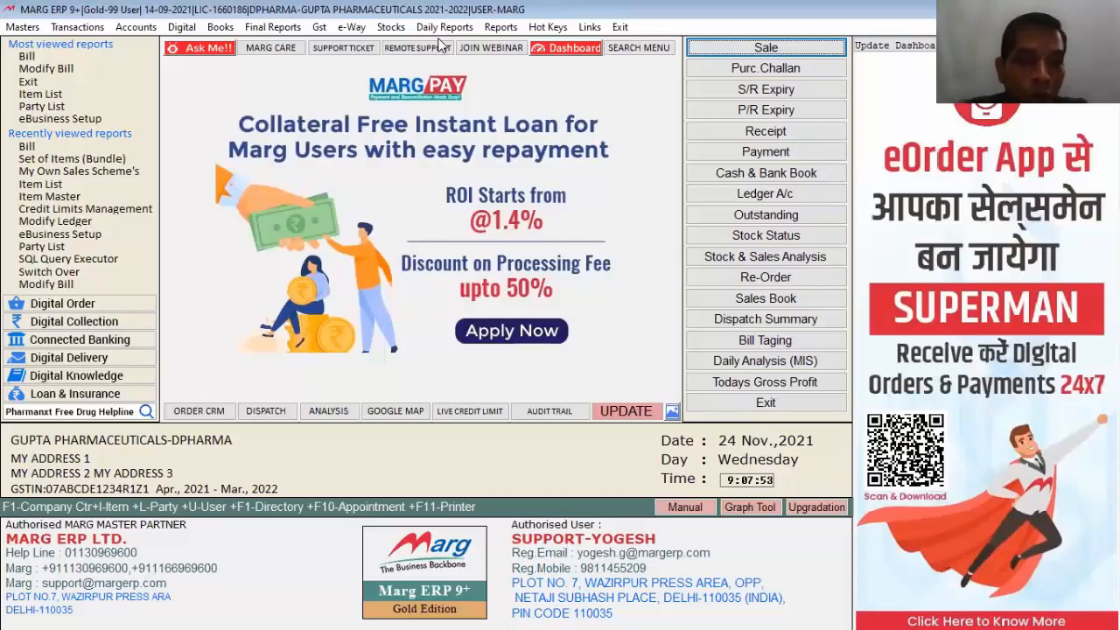
left_click(22, 29)
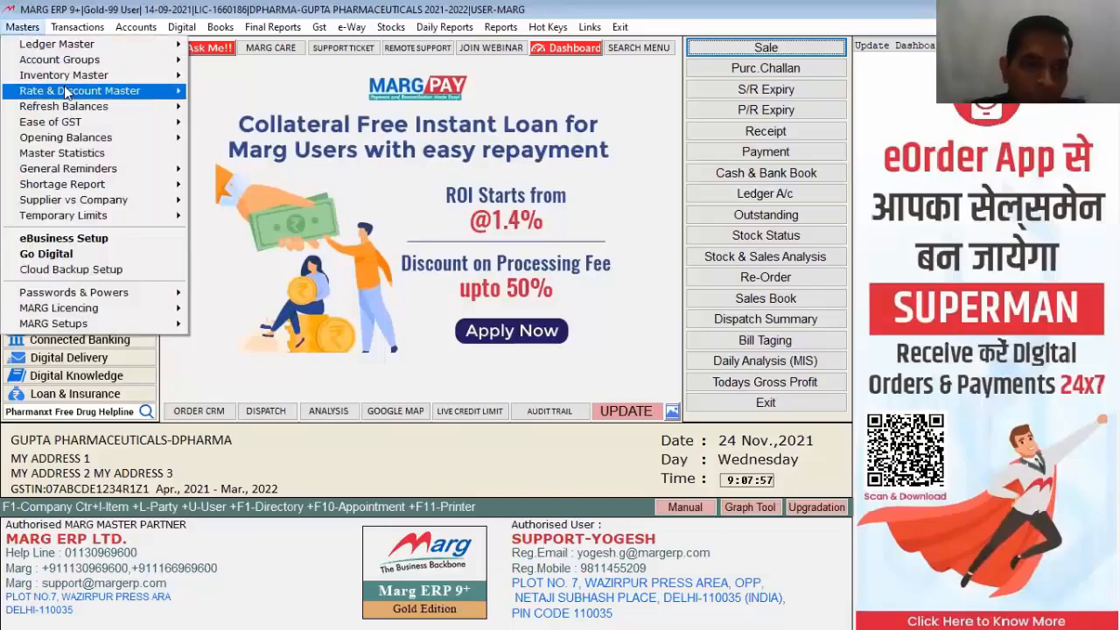
mouse_move(65, 91)
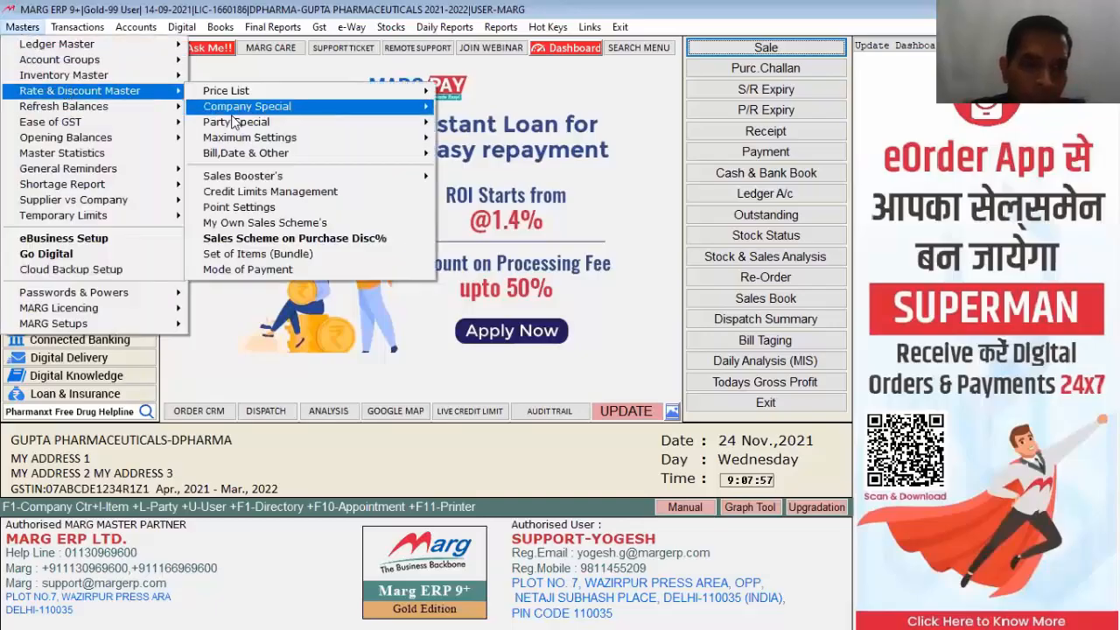
left_click(258, 273)
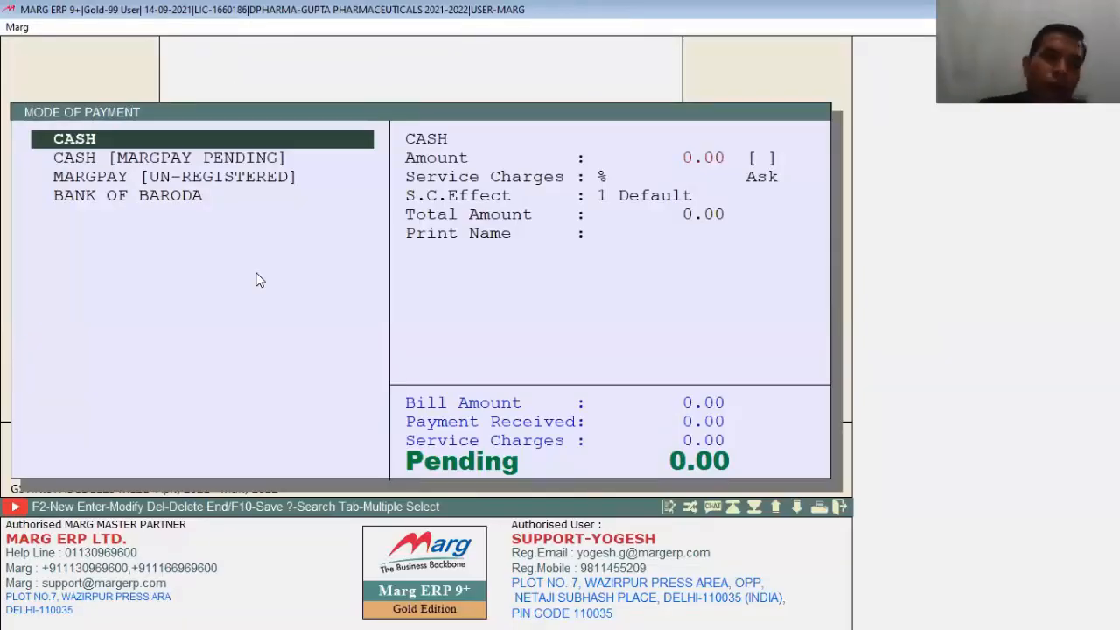
key("Down")
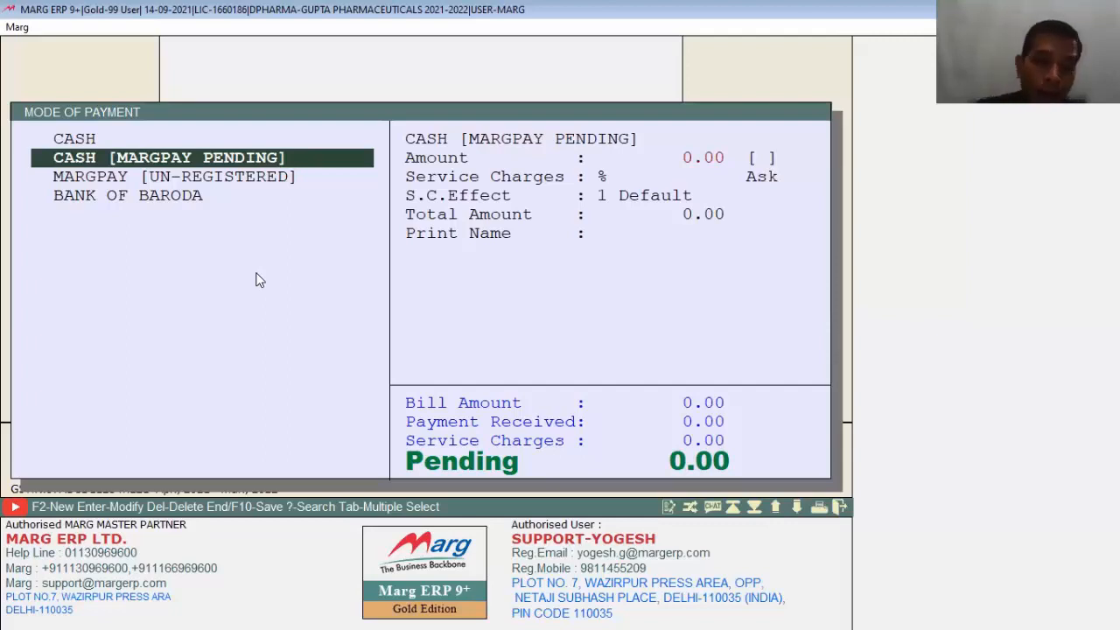
key("Down")
key("Down")
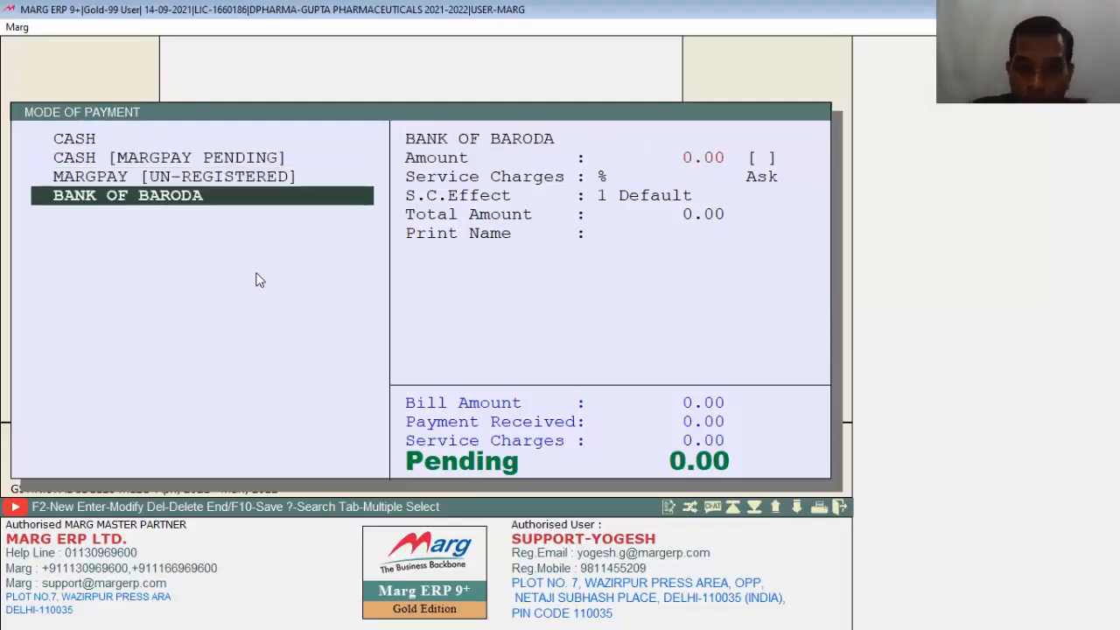
key("Up")
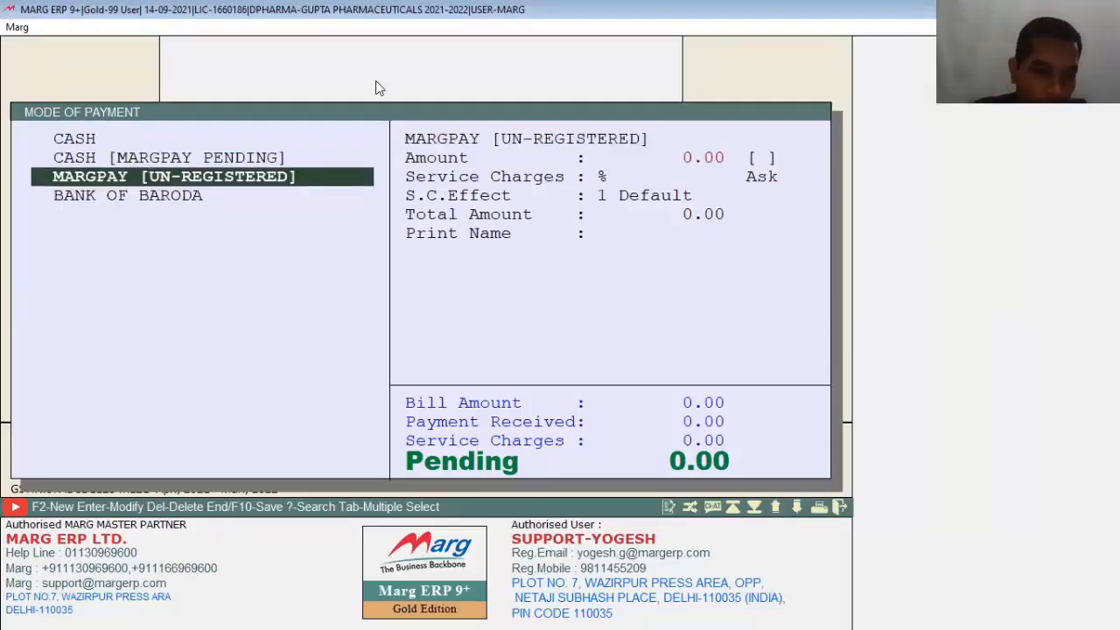
key("Down")
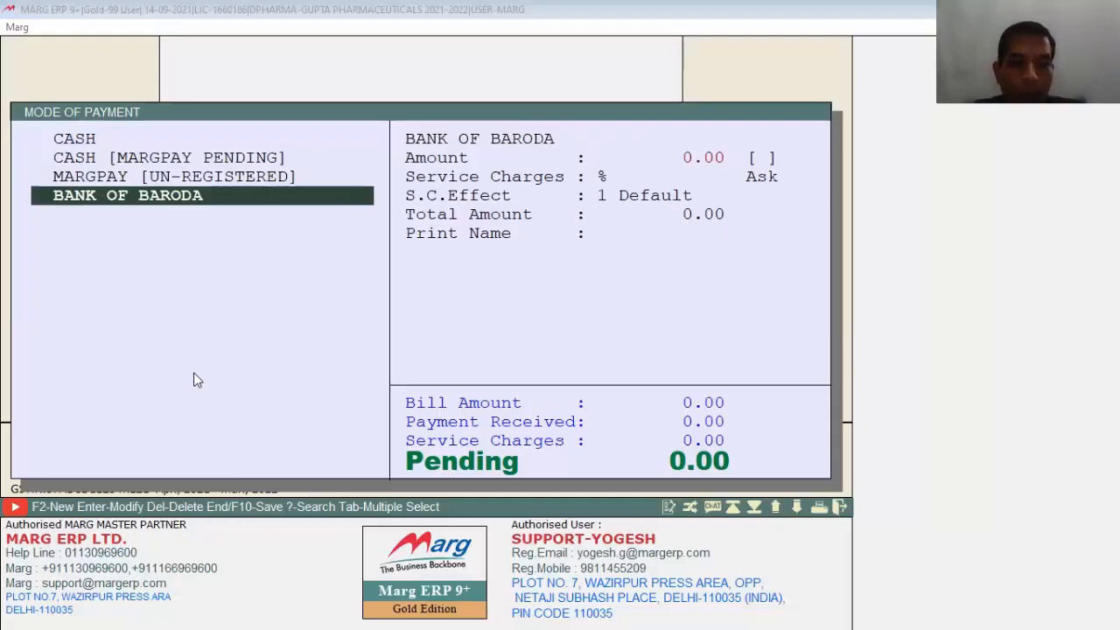
key("End")
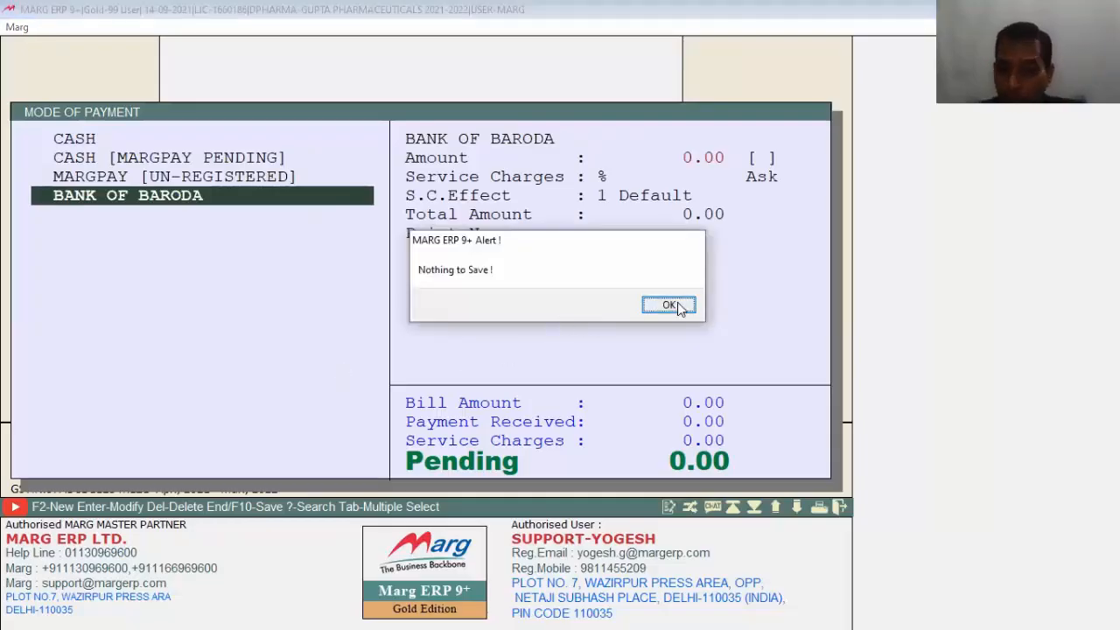
left_click(678, 305)
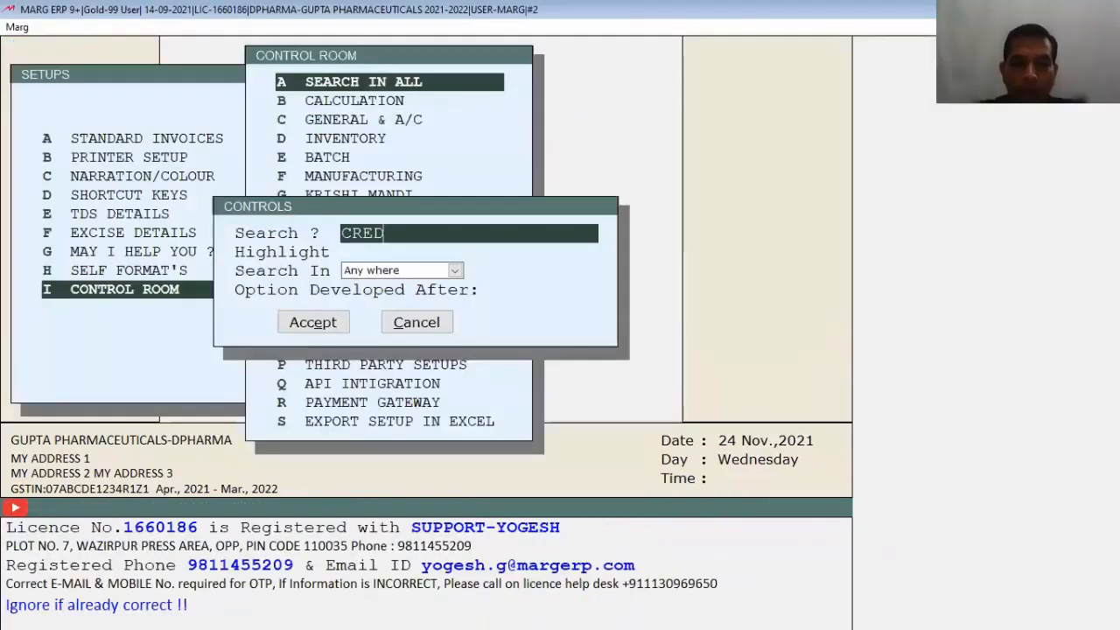
Step: Set 'Credit Card option required' to Y in the Control Room credit card settings
key("Return")
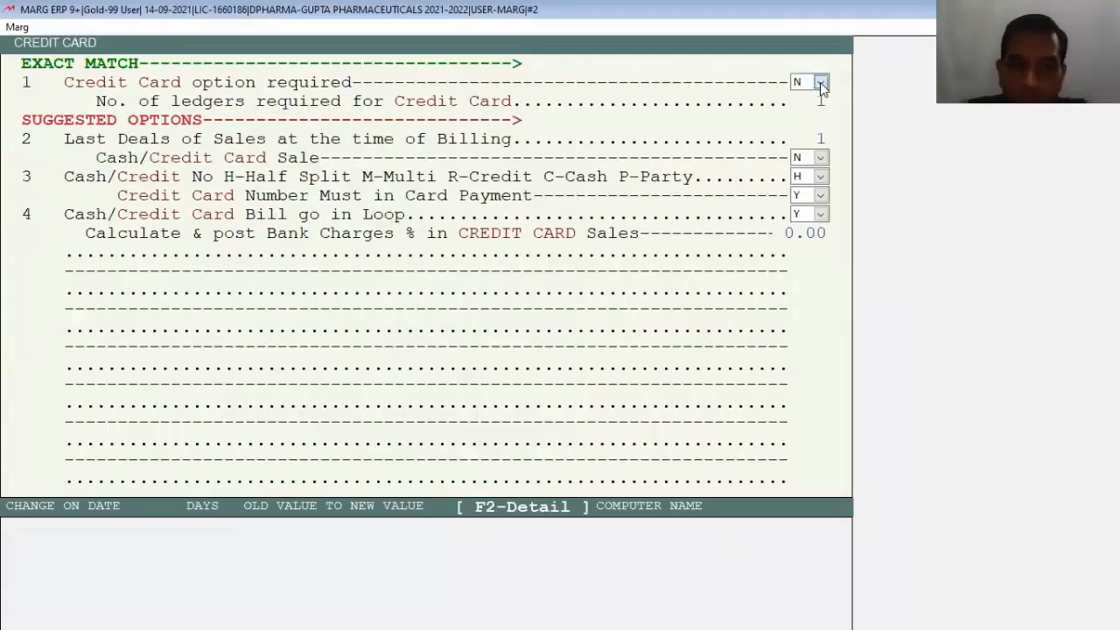
left_click(820, 84)
left_click(796, 114)
key("Return")
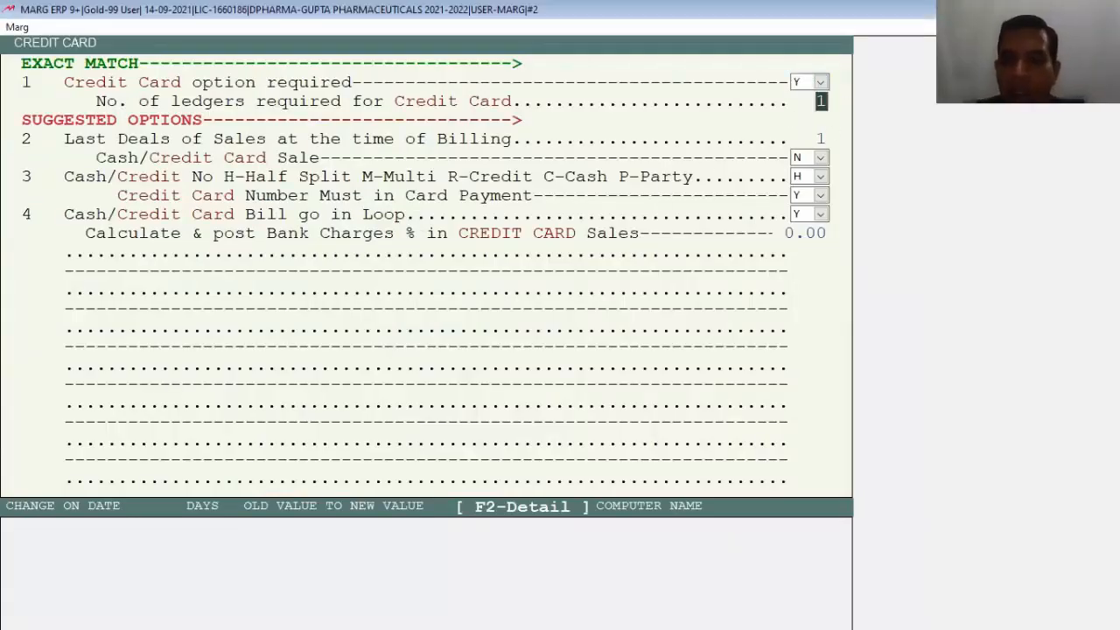
key("Return")
key("Escape")
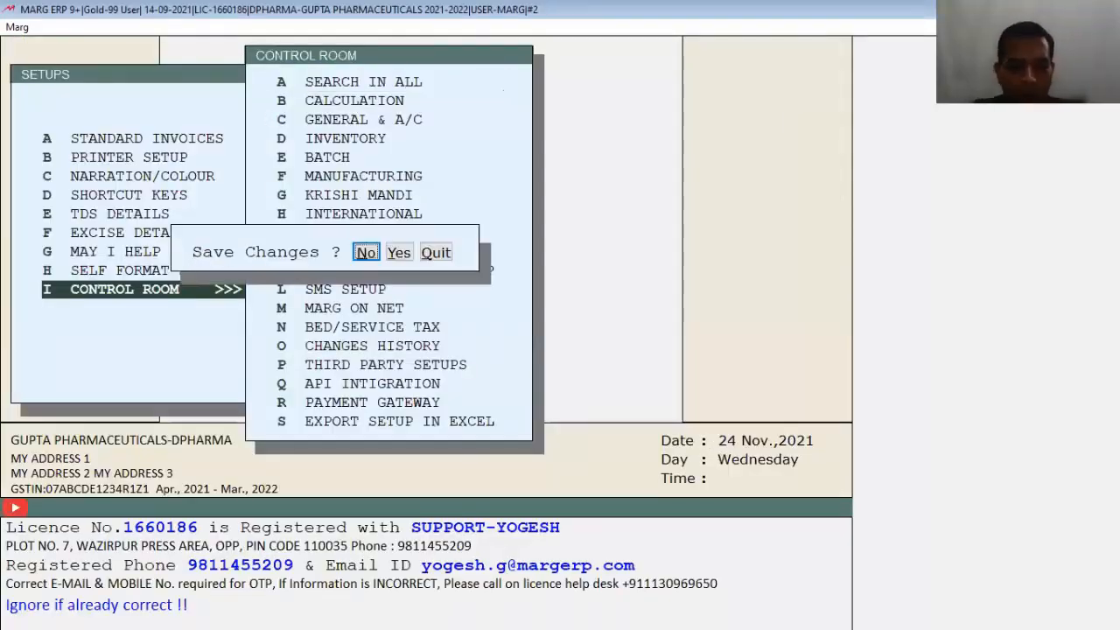
Step: Save the setting, then rename the CREDIT CARD ledger to PAYTM
key("y")
key("alt+m")
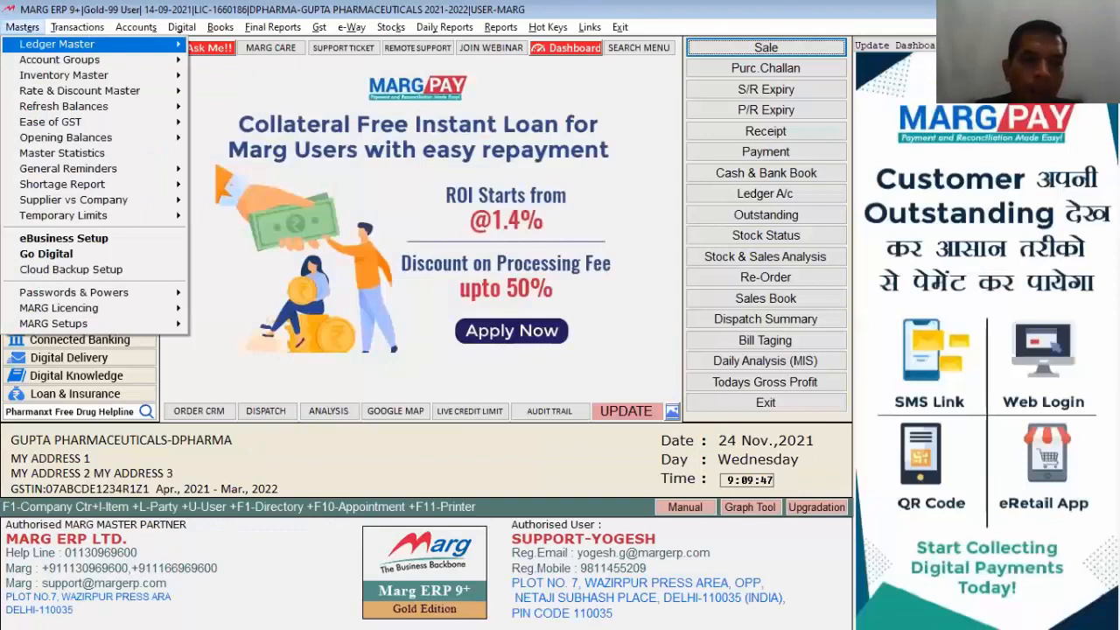
key("Right")
key("Right")
key("Down")
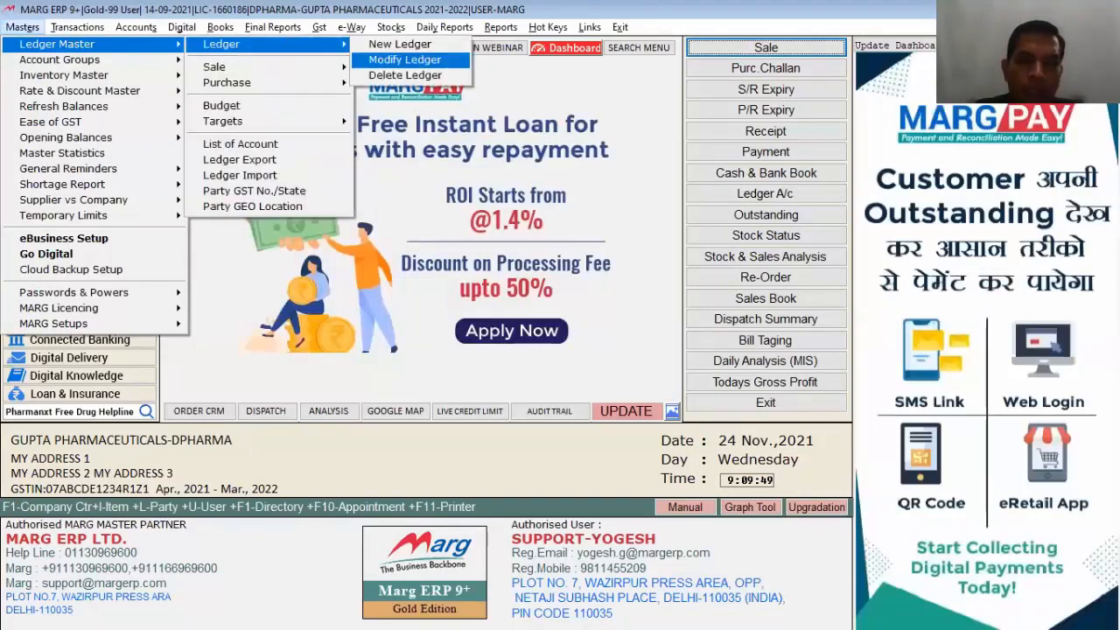
key("Return")
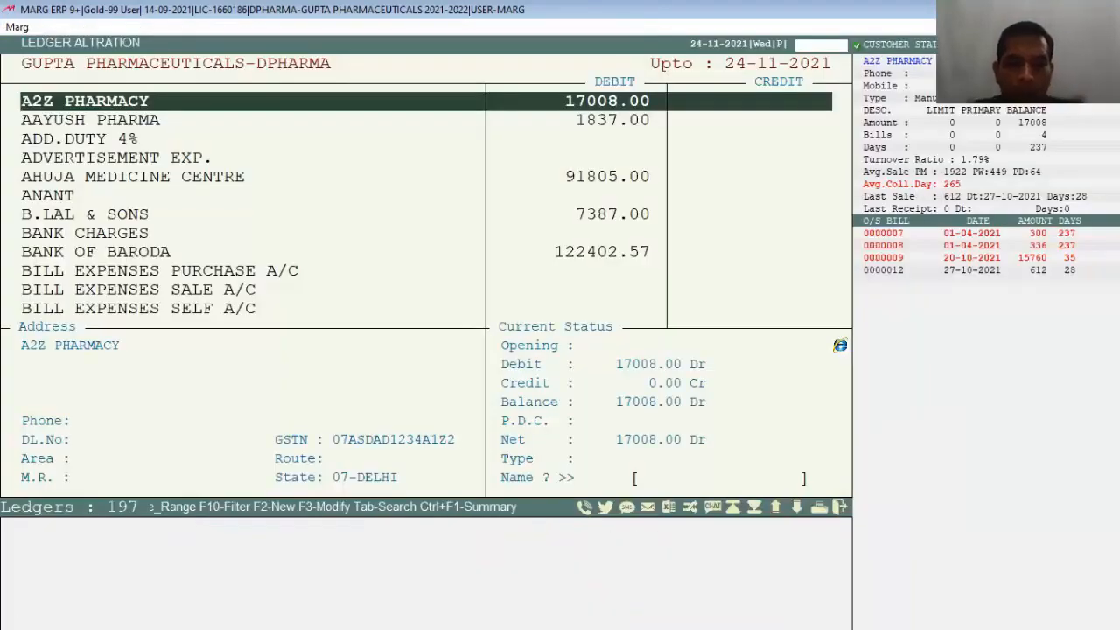
type("cres")
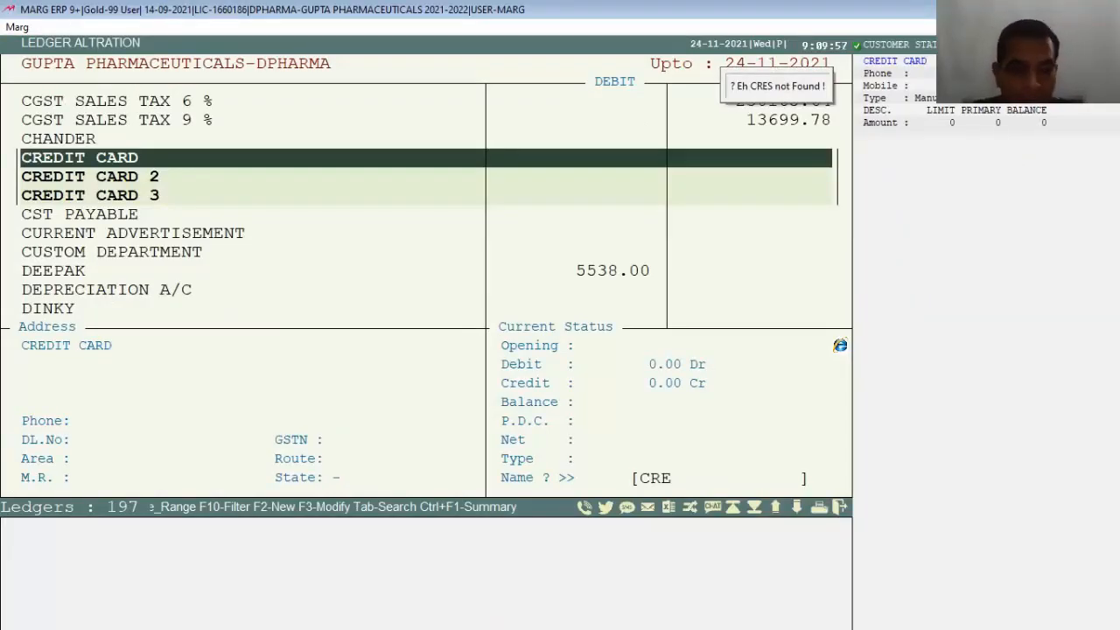
key("Return")
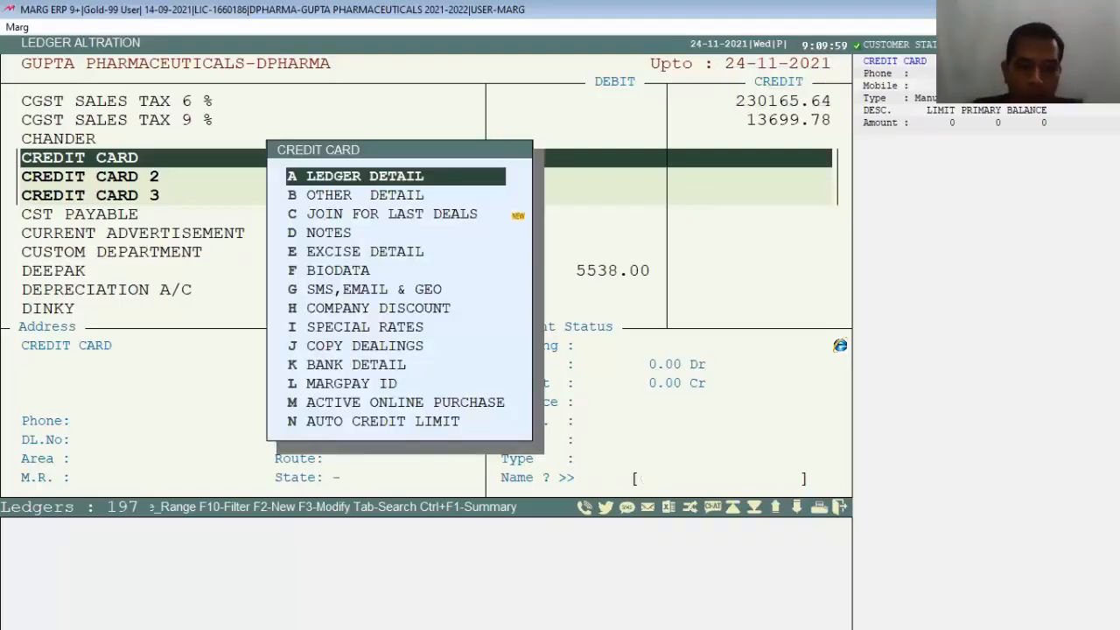
key("Return")
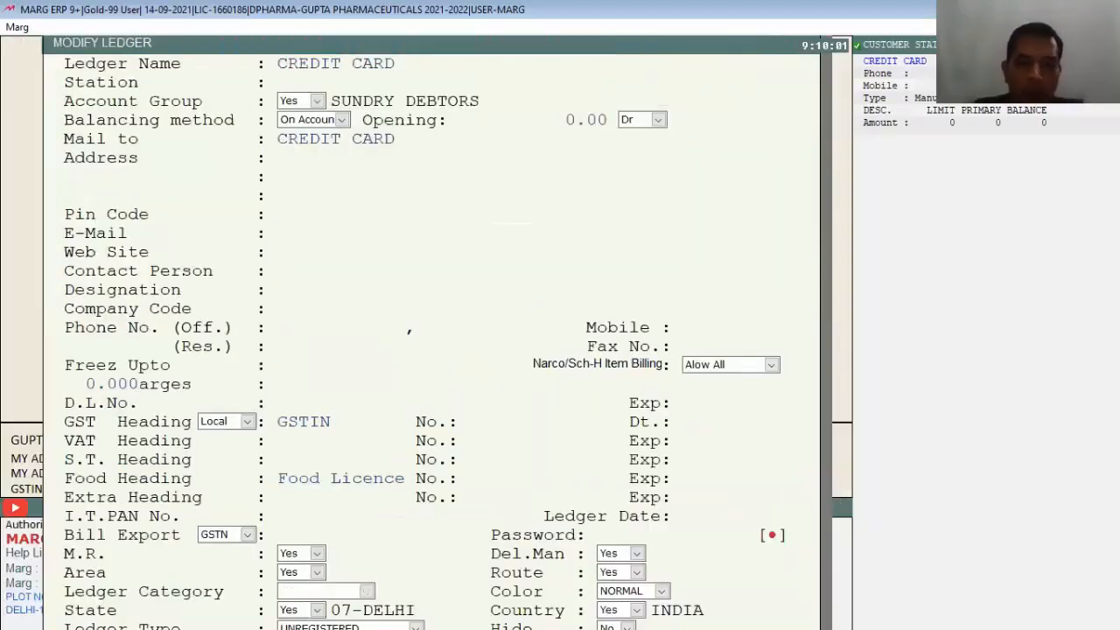
type("PAYTM")
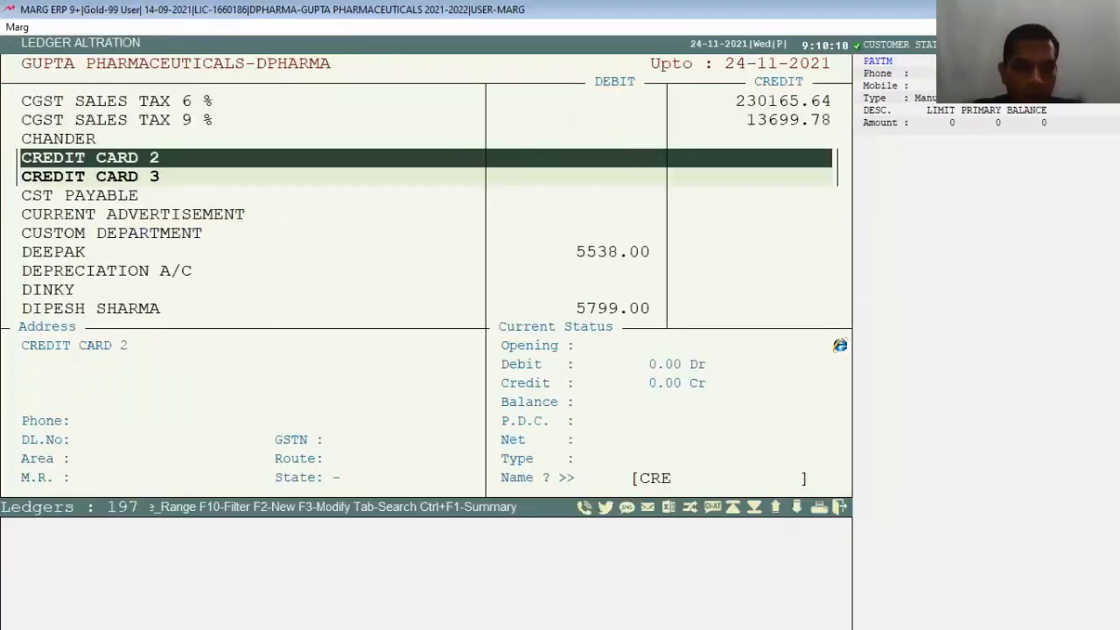
Step: Rename the CREDIT CARD 2 ledger to ICICI CREDIT CARD and save it
key("Return")
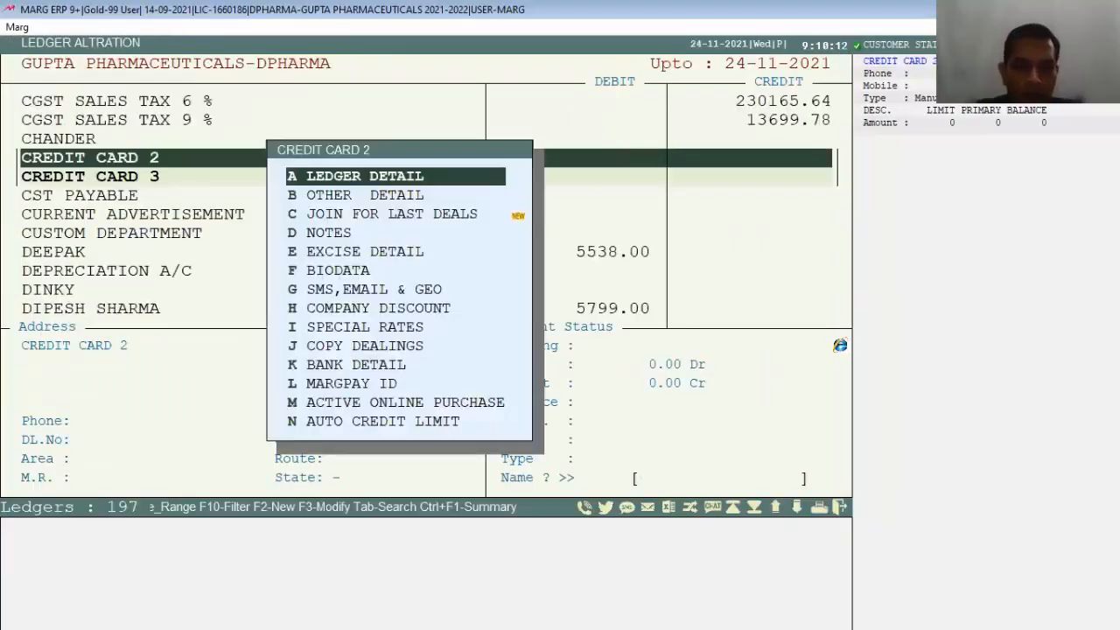
key("Return")
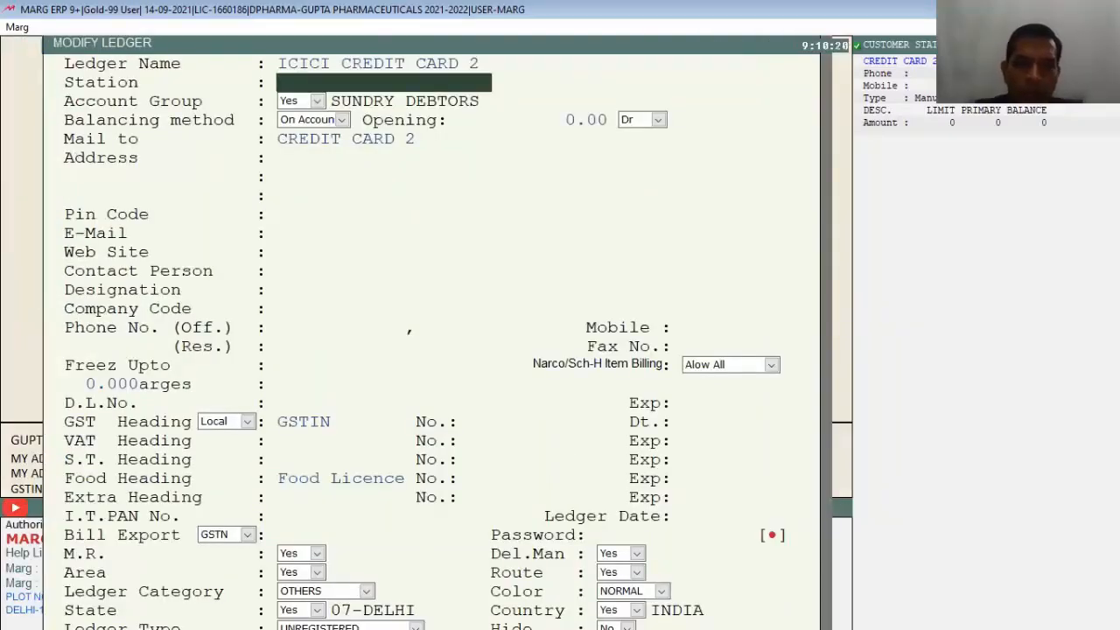
key("Up")
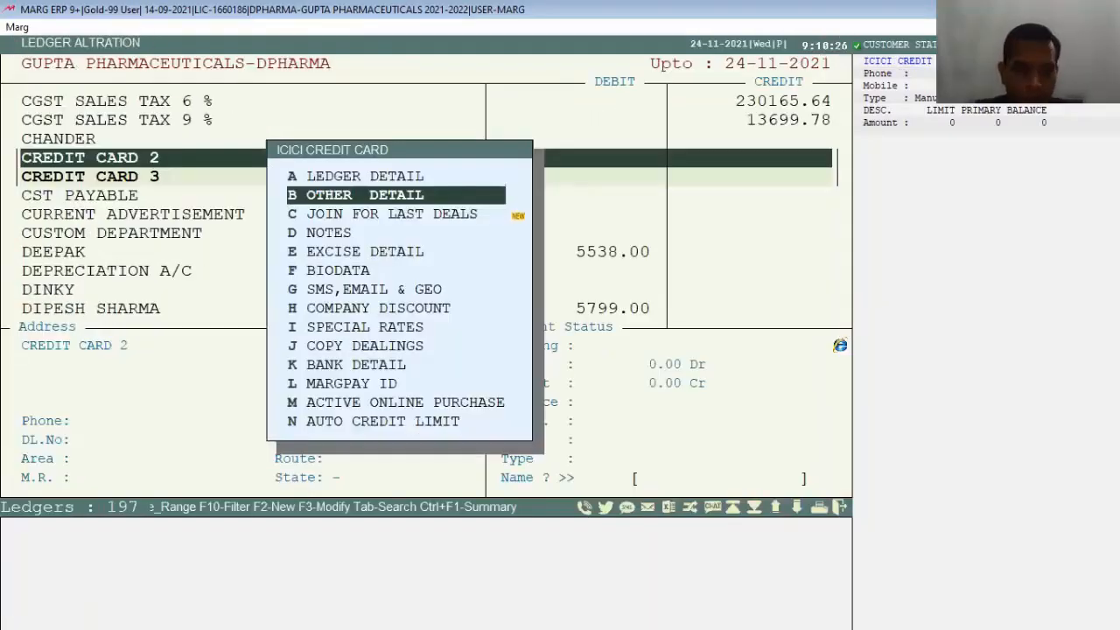
key("Escape")
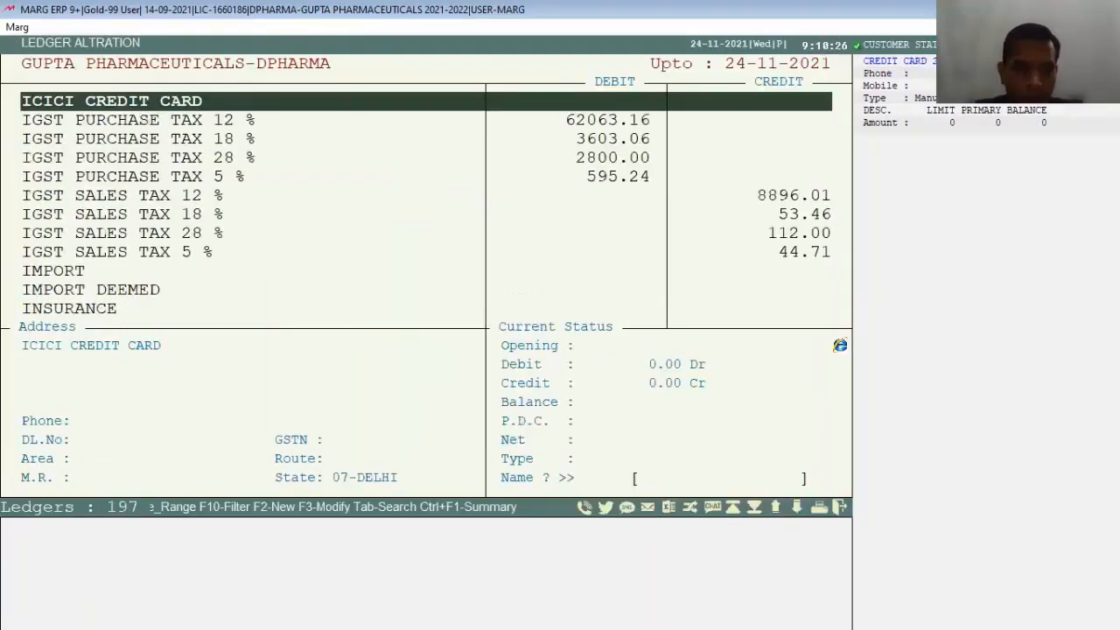
Step: Rename the CREDIT CARD 3 ledger to GPAY and save it
type("cre")
key("Return")
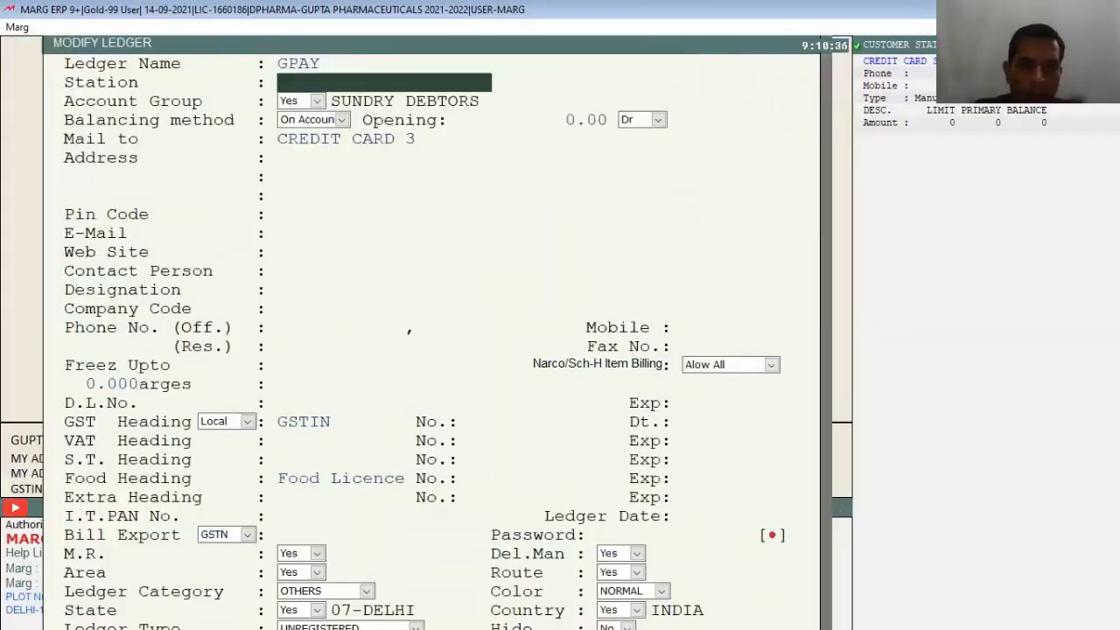
key("Return")
key("Return")
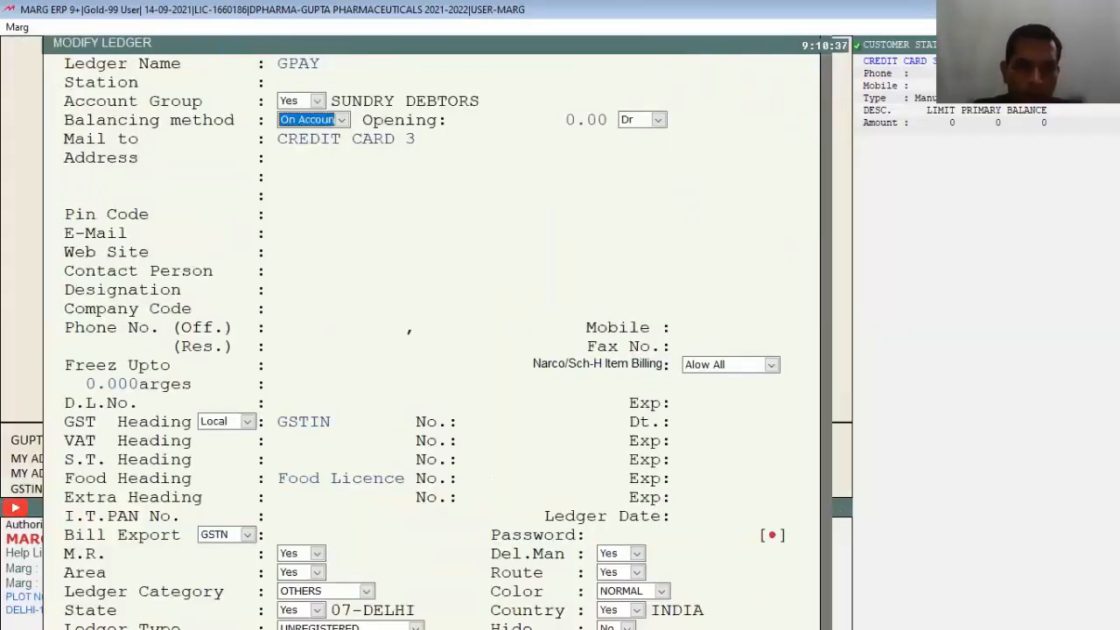
key("Escape")
key("Escape")
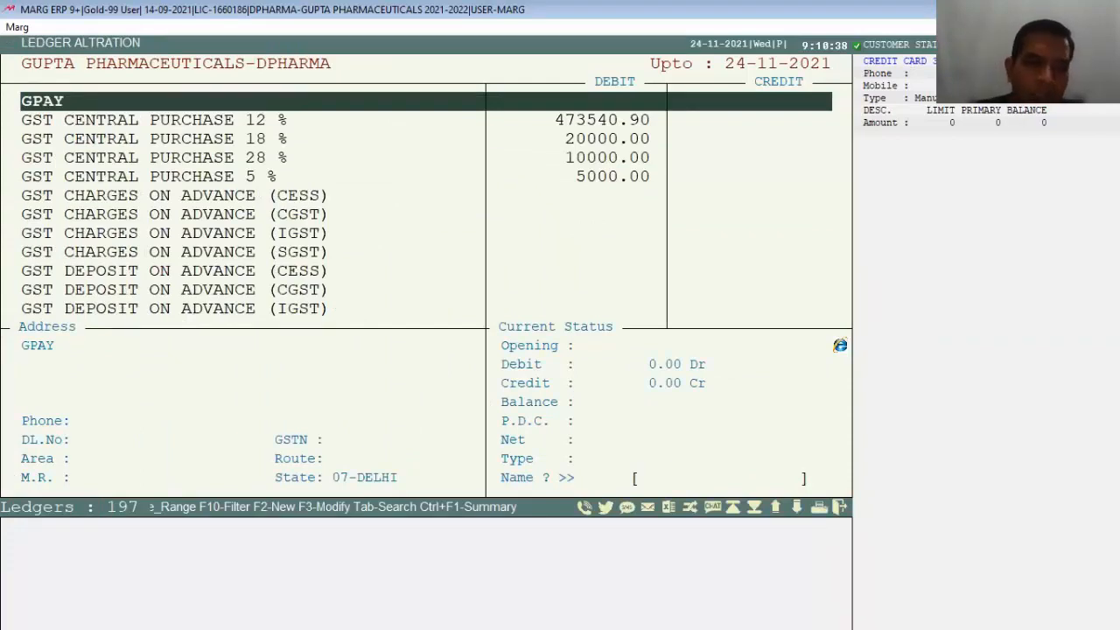
left_click(174, 214)
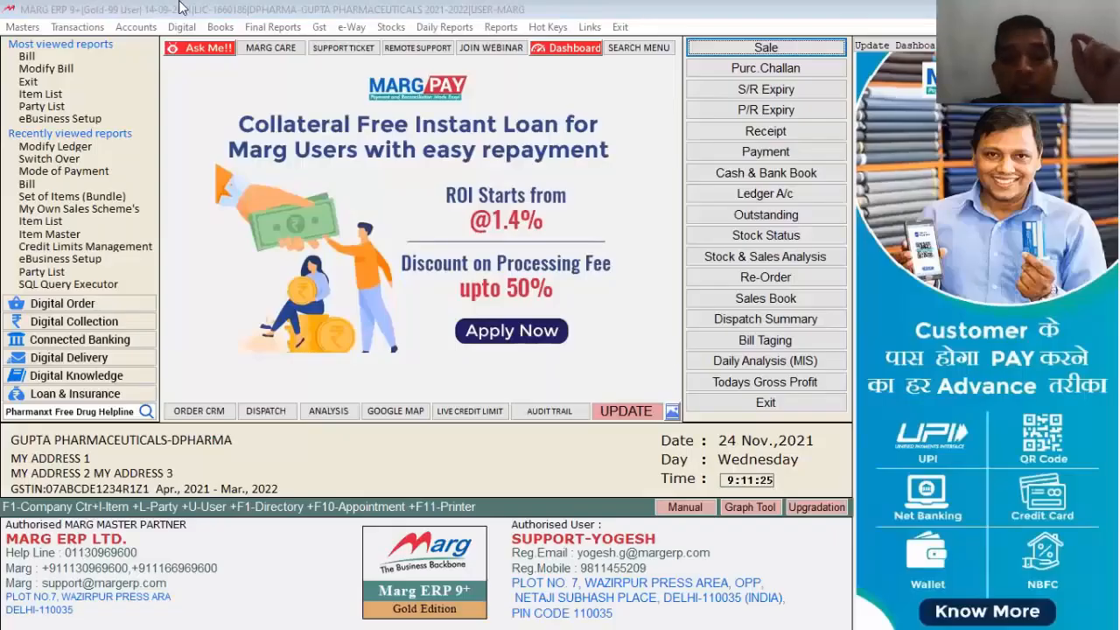
Step: In the Mode of Payment master, number CASH as payment mode 1
left_click(184, 7)
left_click(5, 31)
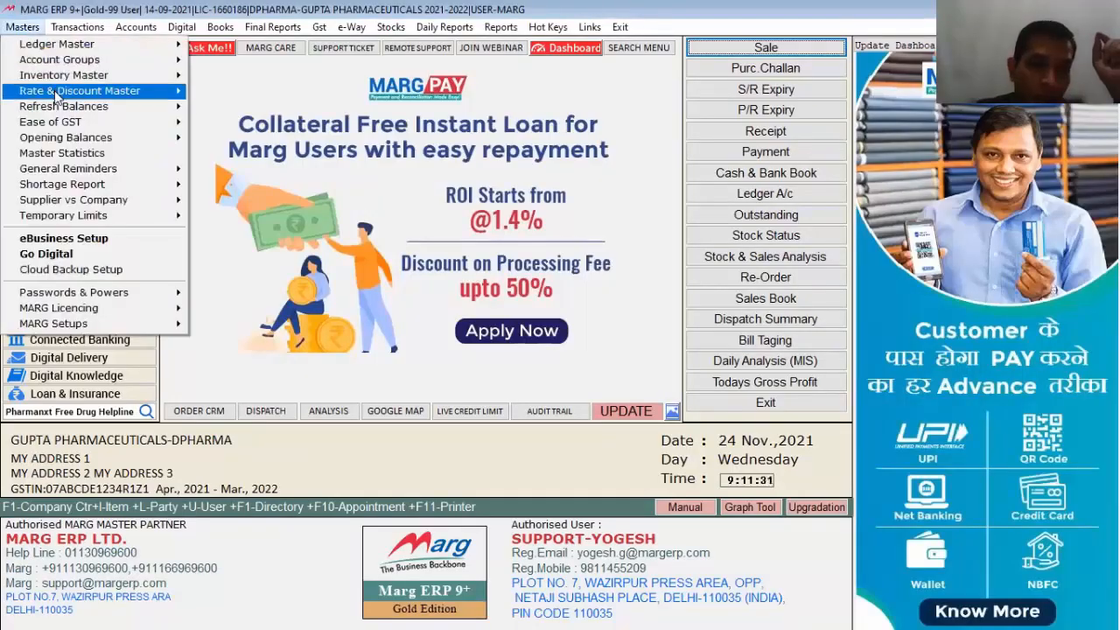
mouse_move(55, 93)
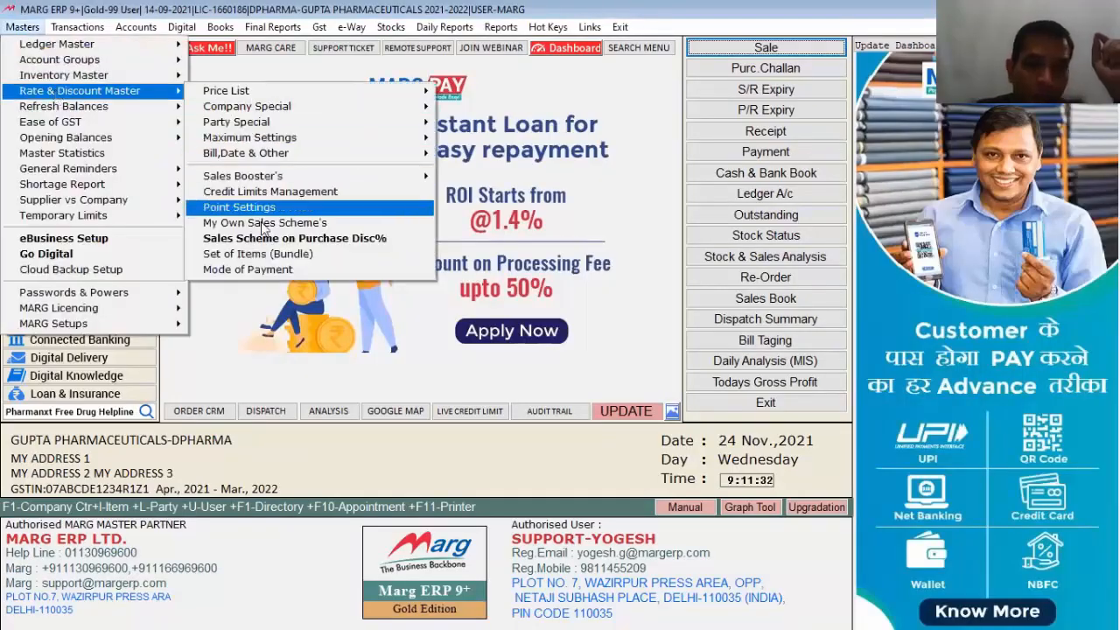
left_click(250, 269)
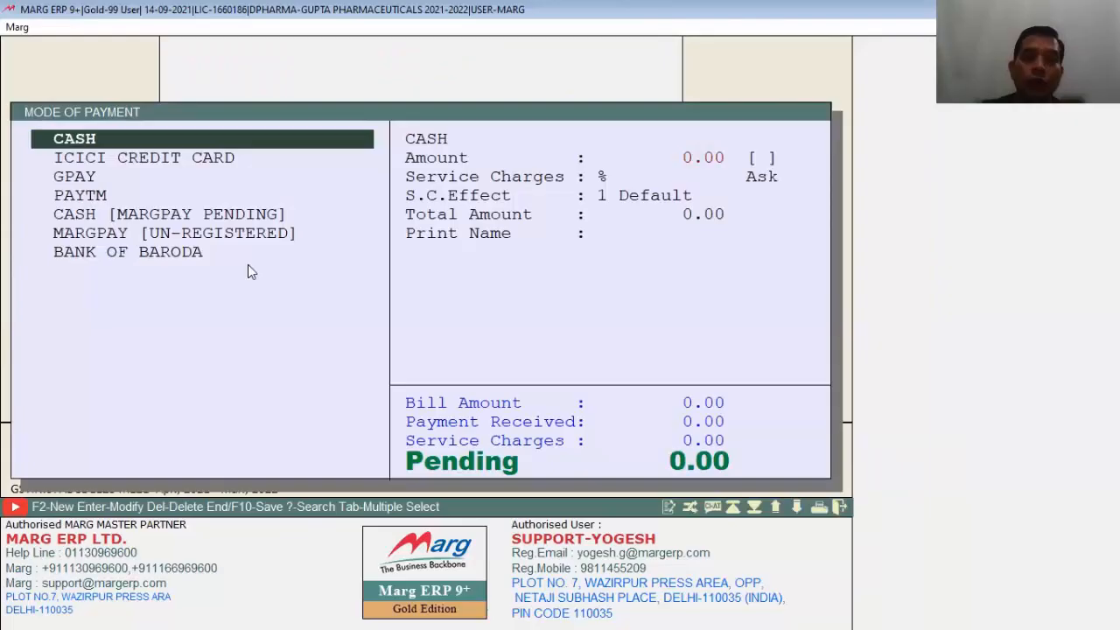
key("Return")
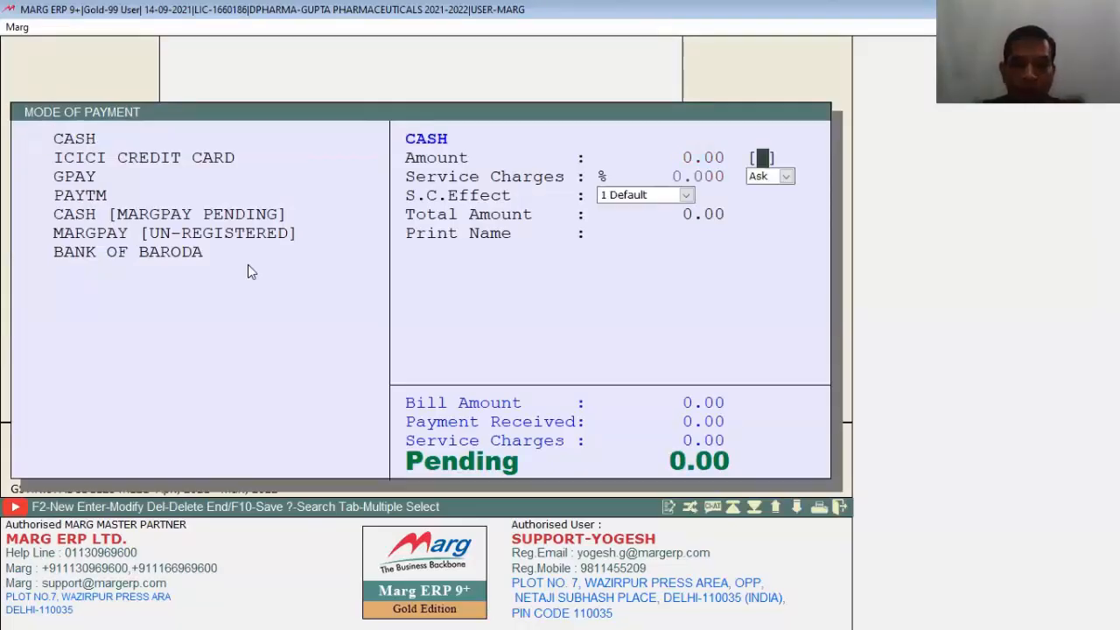
key("Return")
key("Return")
Step: Number GPAY as 2 and CASH [MARGPAY PENDING] as 3, then close the list
key("Down")
key("Down")
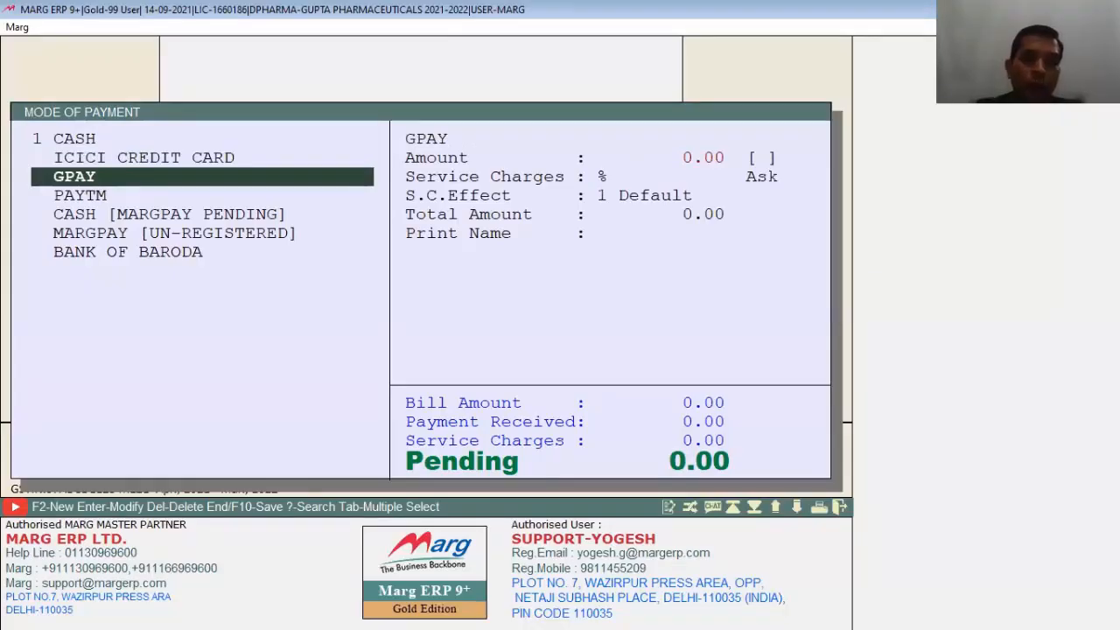
key("Return")
key("Return")
key("Return")
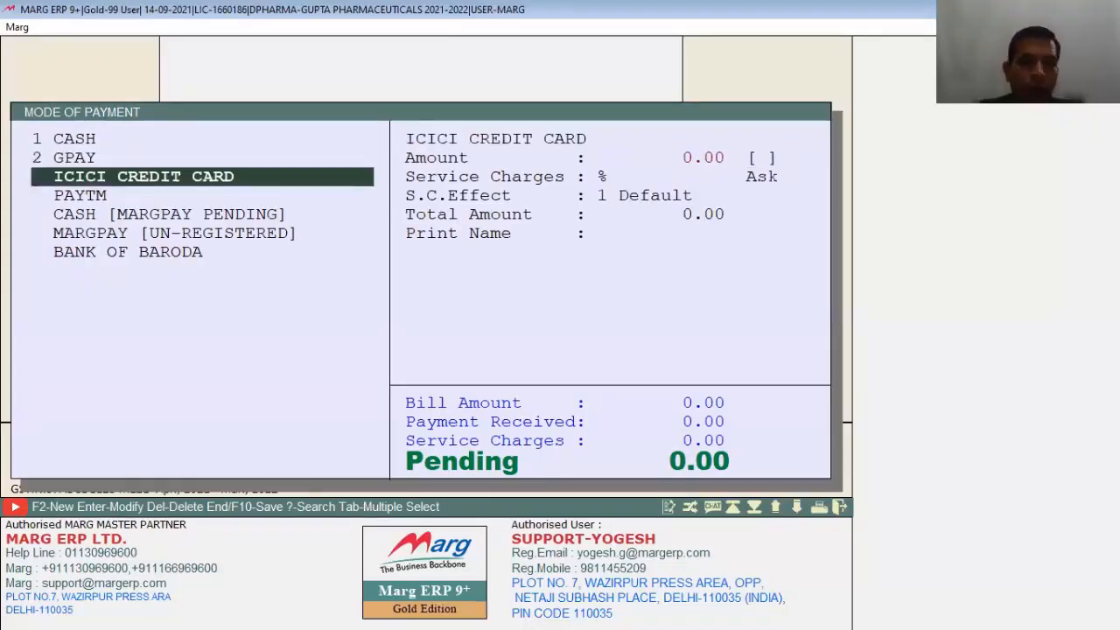
key("Down")
key("Down")
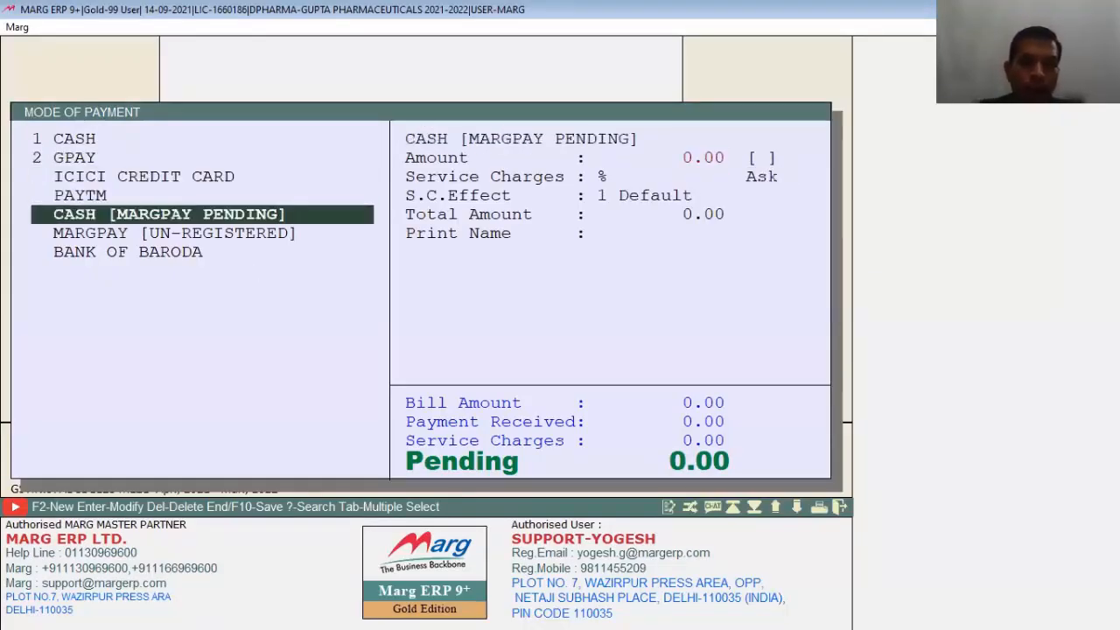
key("Return")
key("Return")
key("Return")
key("Return")
key("Down")
key("Down")
key("Down")
key("Down")
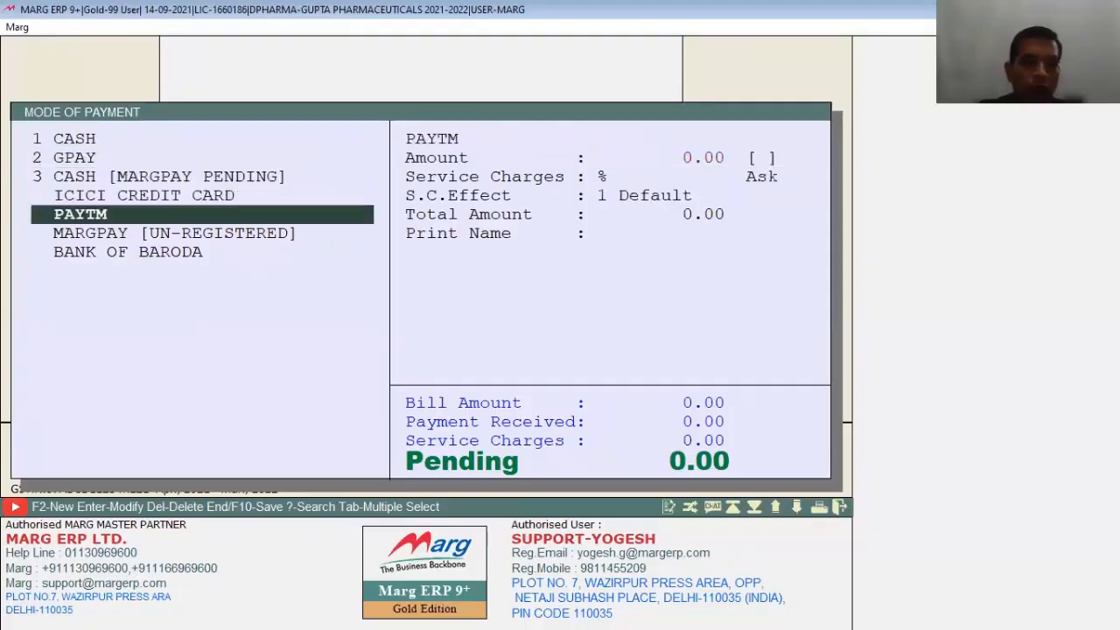
key("Return")
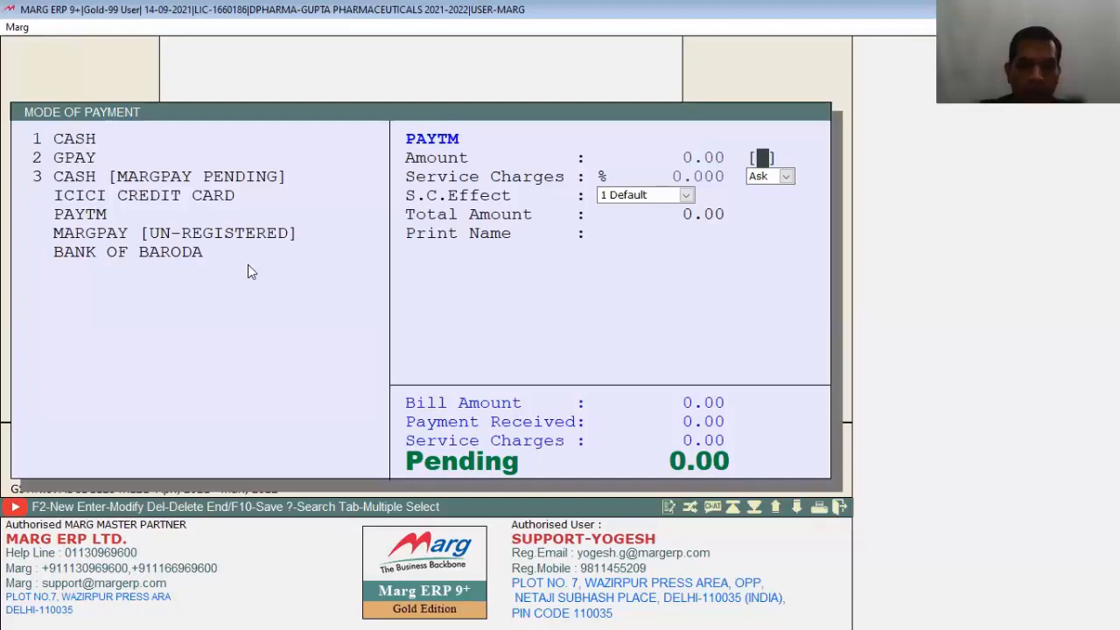
key("Escape")
key("Escape")
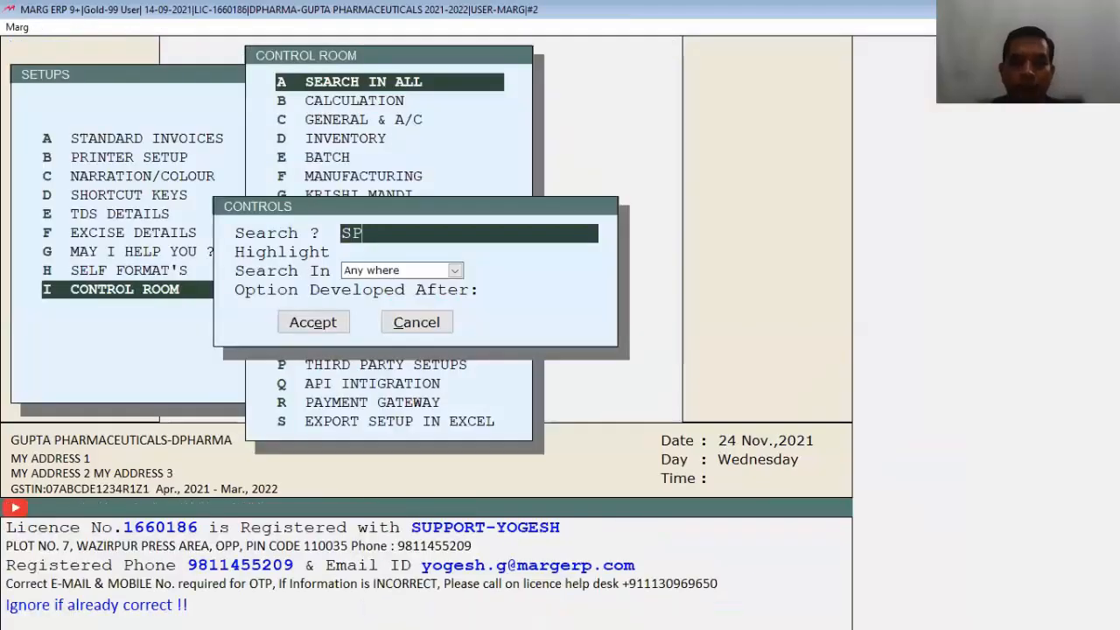
Step: Find the SPLIT setting in Control Room, set Cash/Credit to M (multi mode), and save
type("LIT")
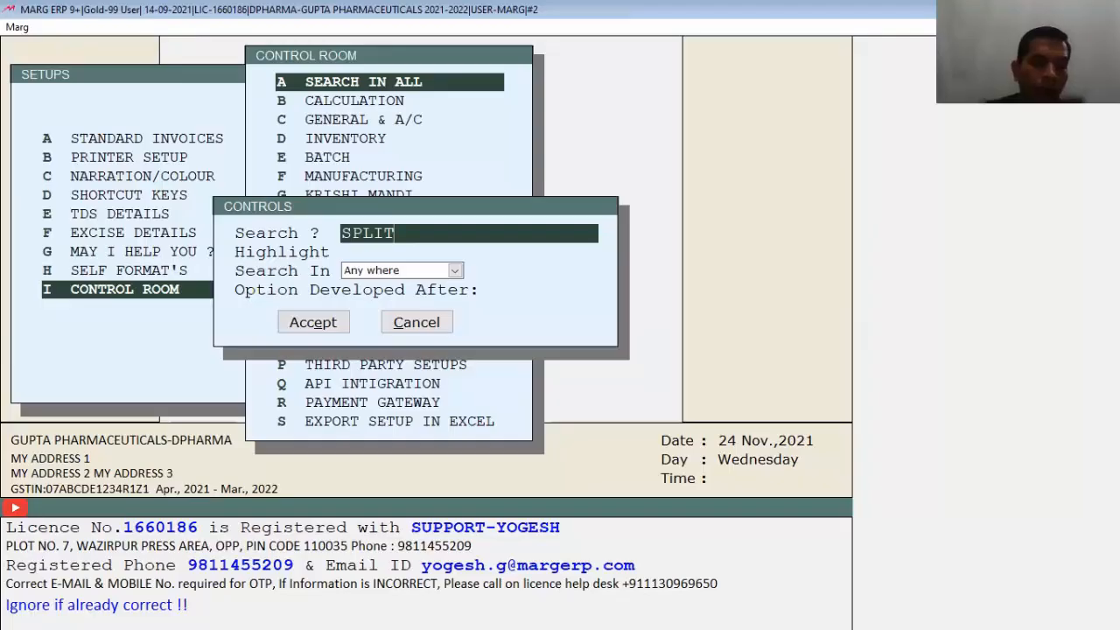
key("Return")
key("Return")
key("Return")
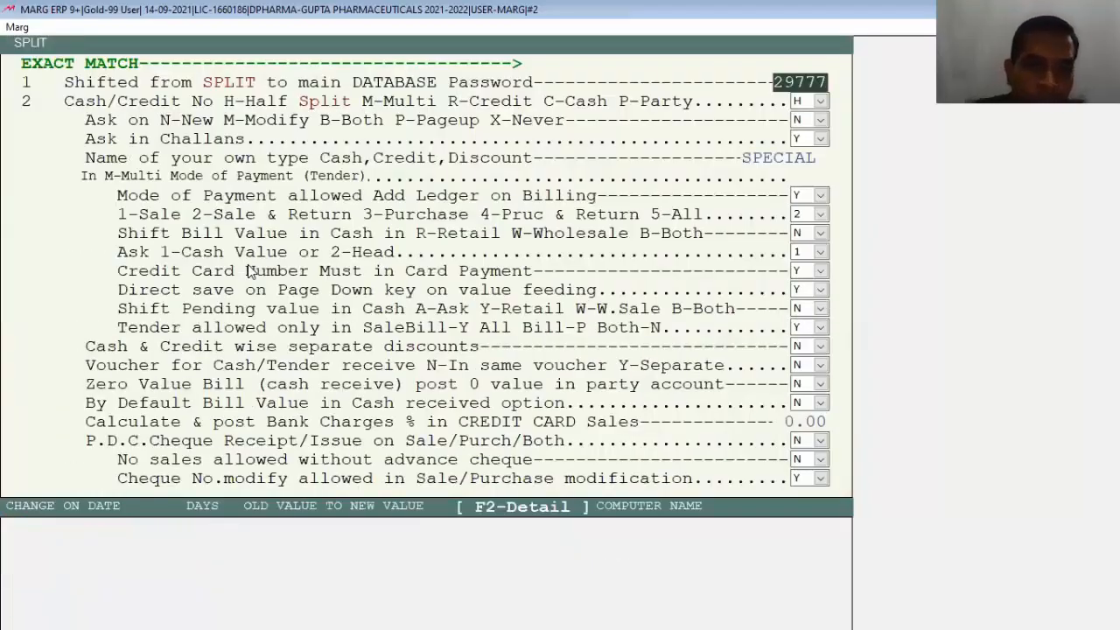
key("Return")
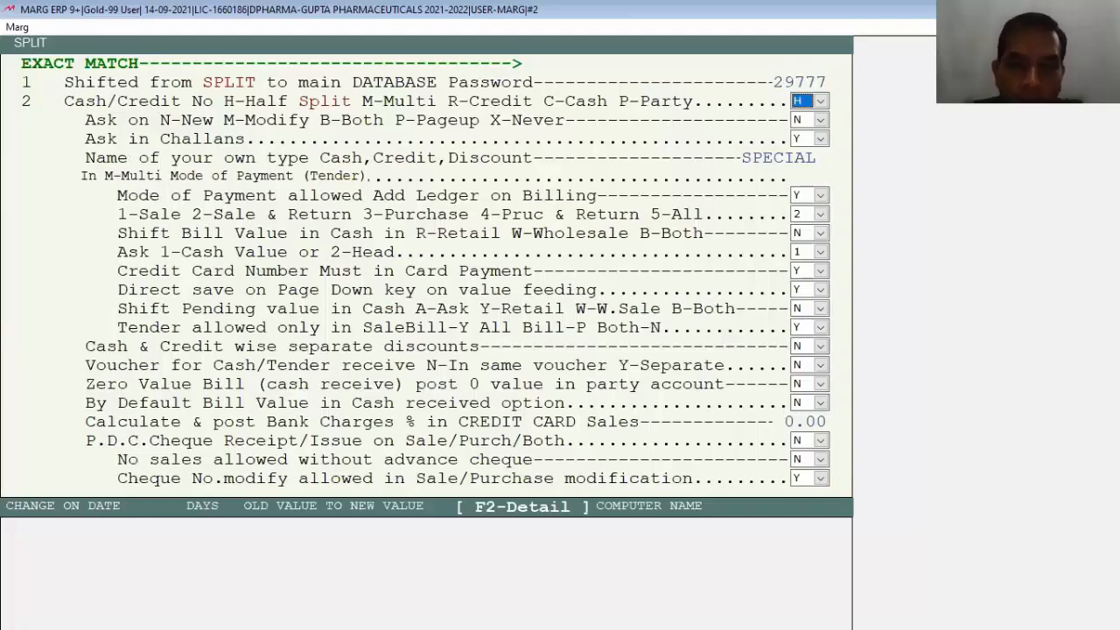
key("space")
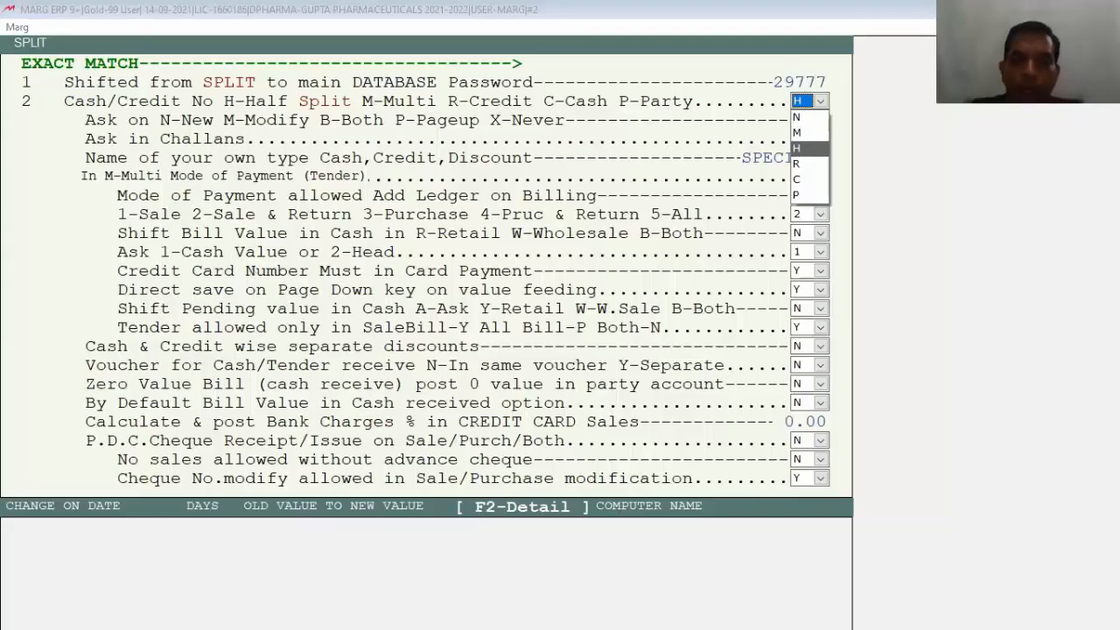
key("Up")
key("Return")
key("Escape")
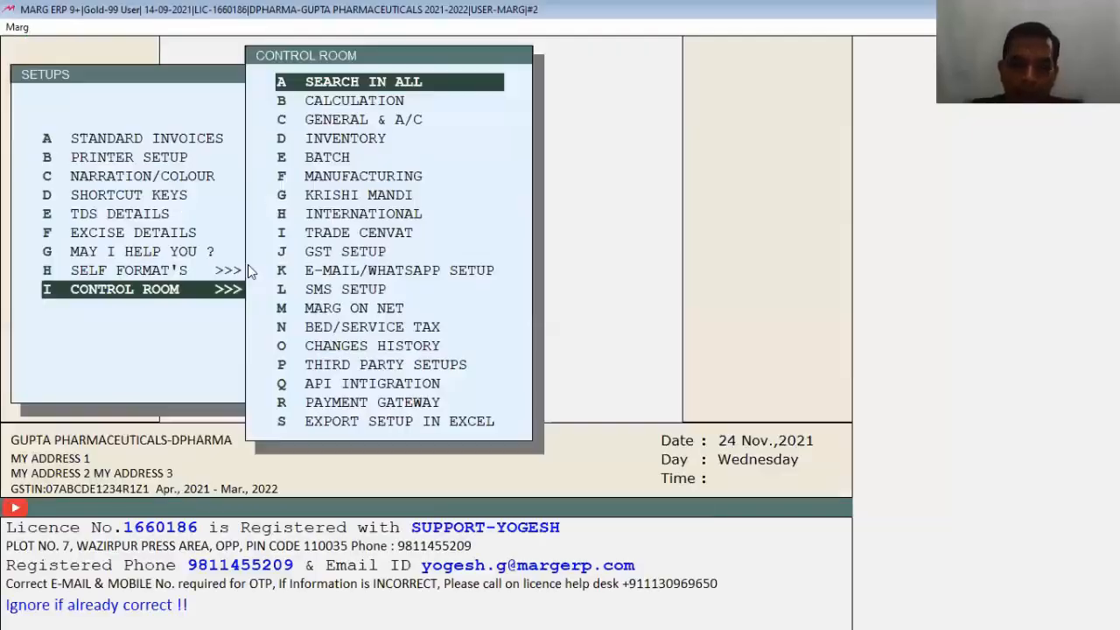
key("y")
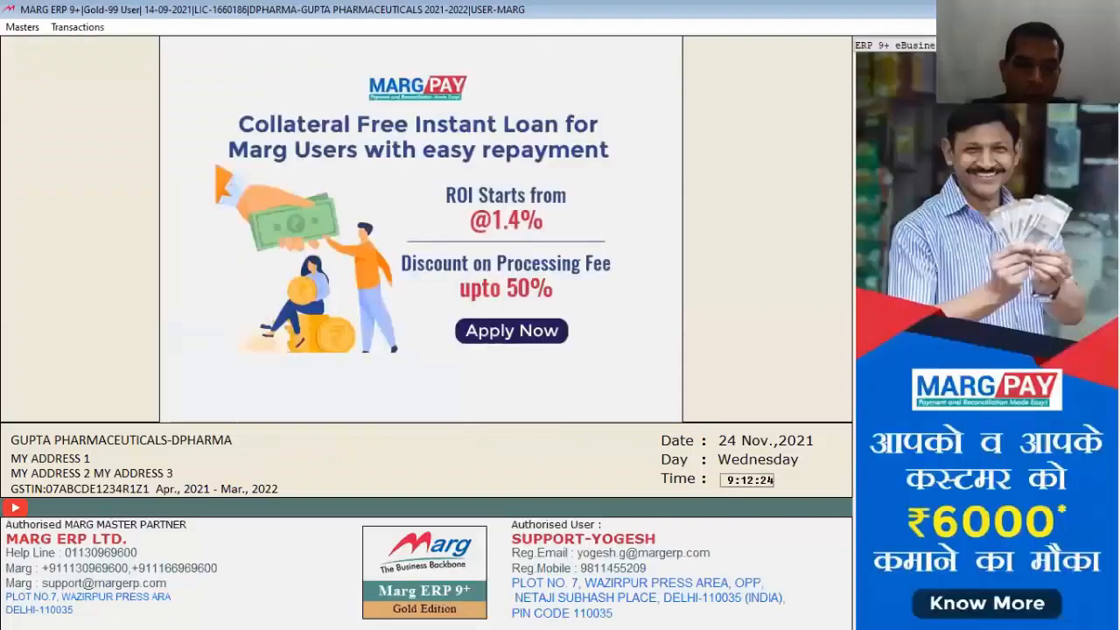
Step: Start a sale bill for Ahuja Medicine Centre and add 1 AMIFRU 40
key("Return")
key("Down")
key("Return")
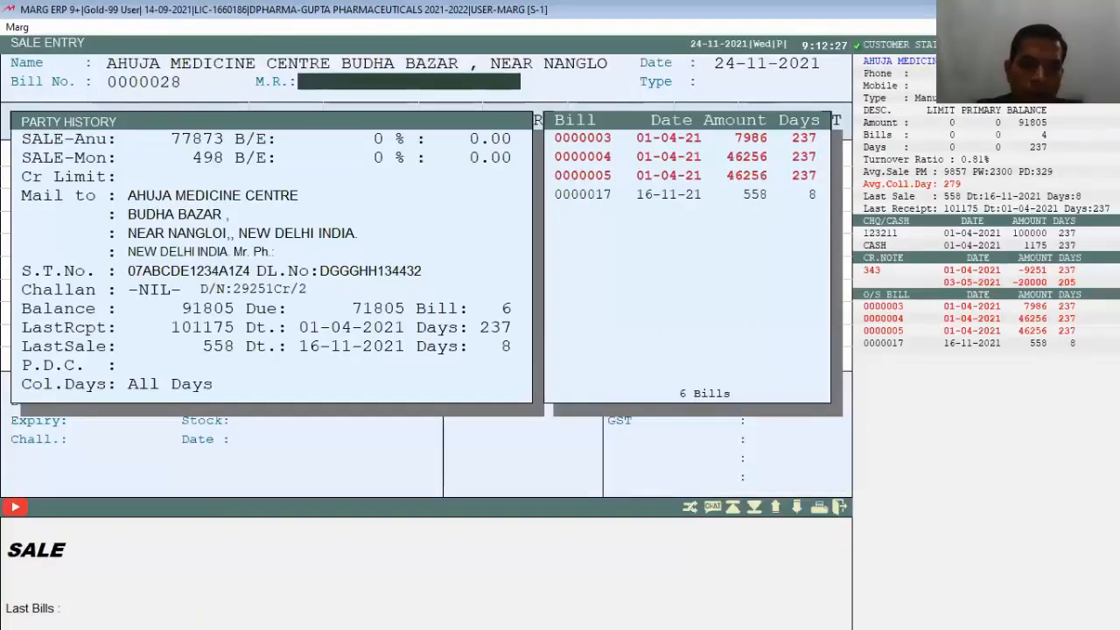
key("Return")
key("Return")
key("Down")
key("Return")
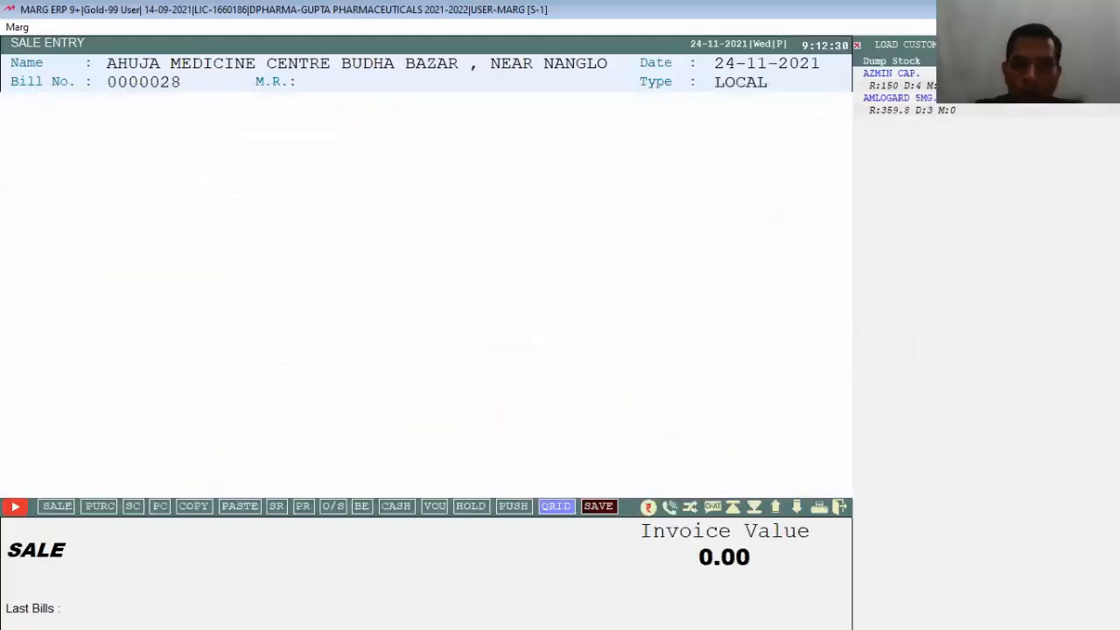
type("1")
key("Return")
key("Escape")
Step: Add 3 AMLOGARD 5MG. from batch 02005016 and bring up payment details for 1201.00
key("Return")
key("Down")
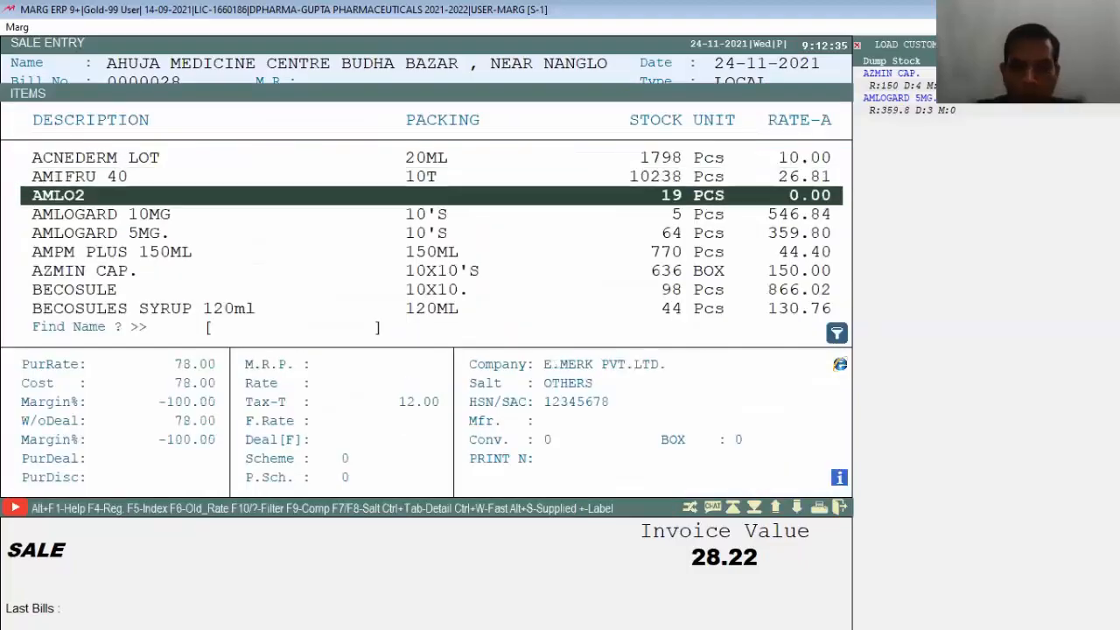
key("Down")
key("Down")
key("Down")
key("Up")
key("Return")
key("Return")
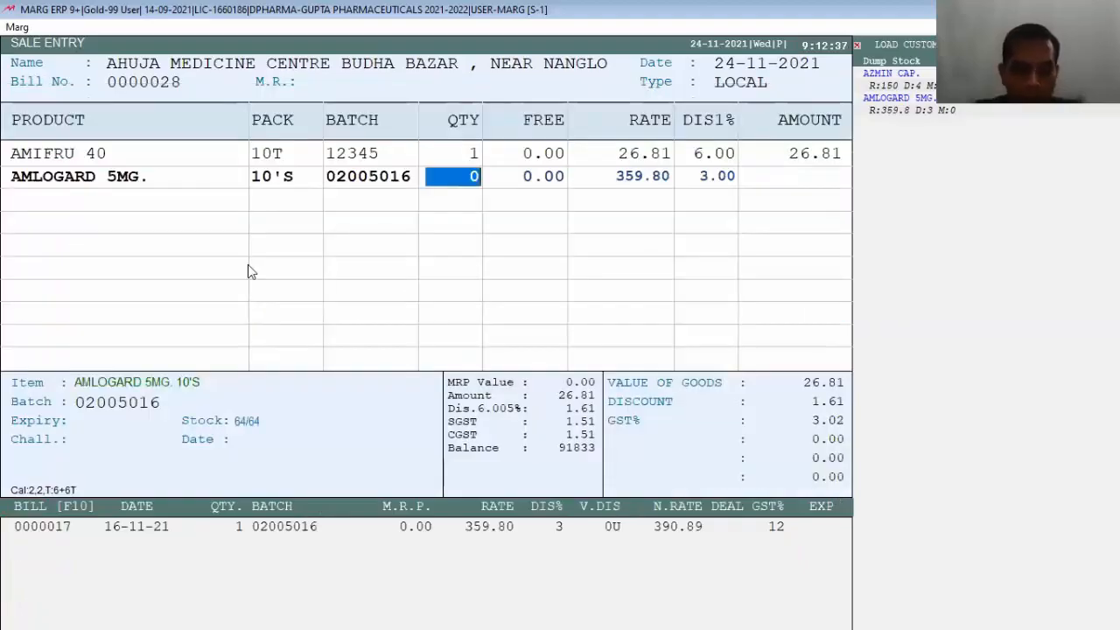
type("3")
key("Return")
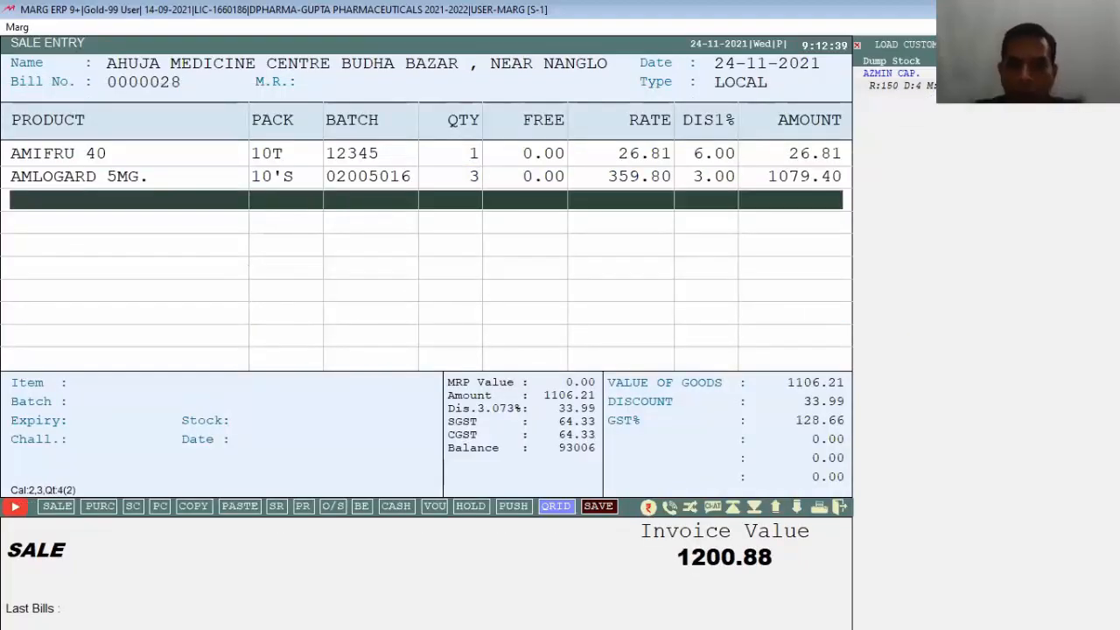
key("End")
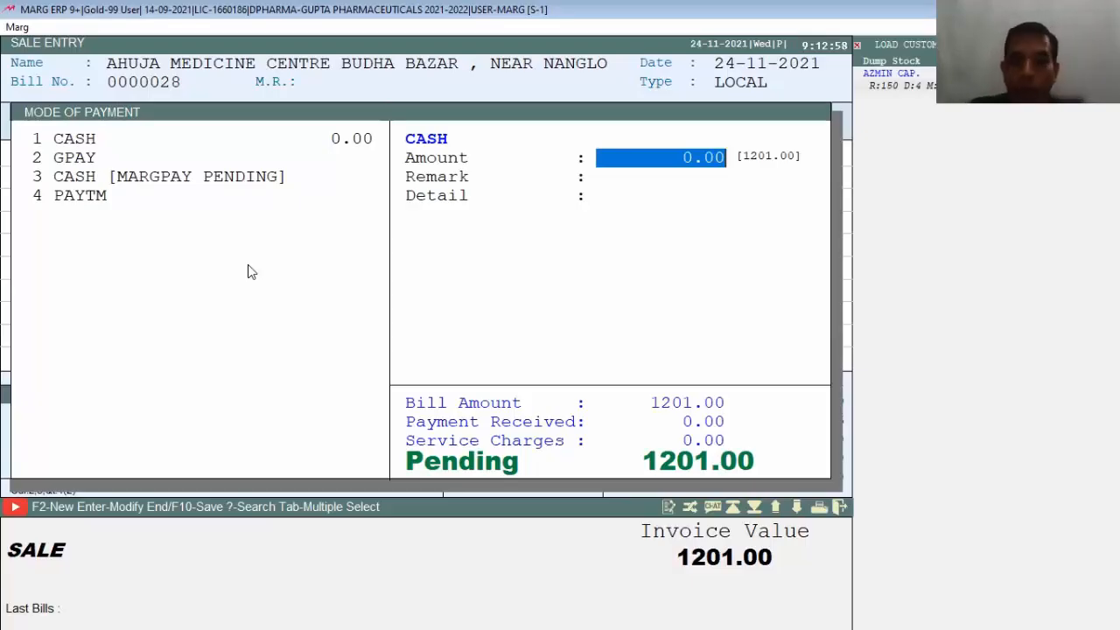
Step: Enter 201.00 for CASH and 1000.00 for GPAY in the payment breakdown
type("201")
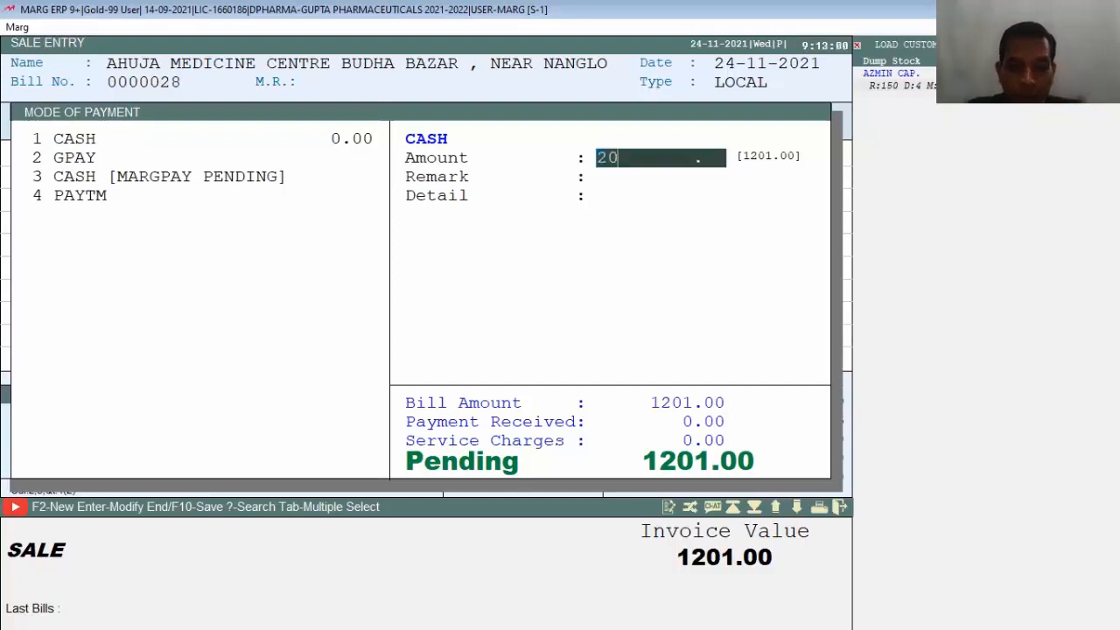
key("Return")
key("Return")
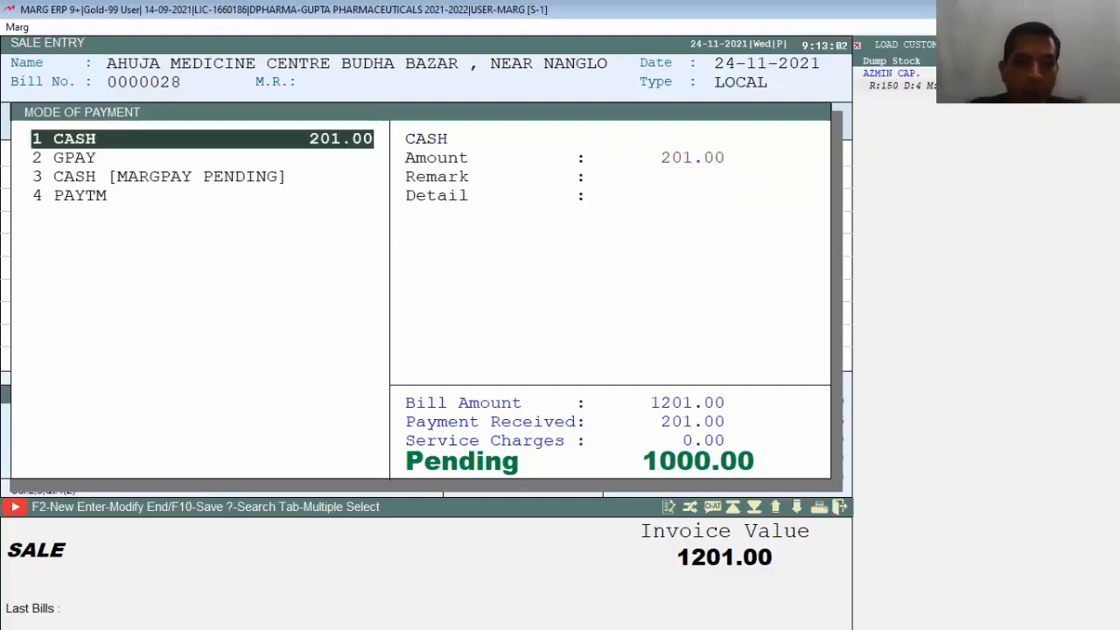
key("Down")
key("Return")
type("1000")
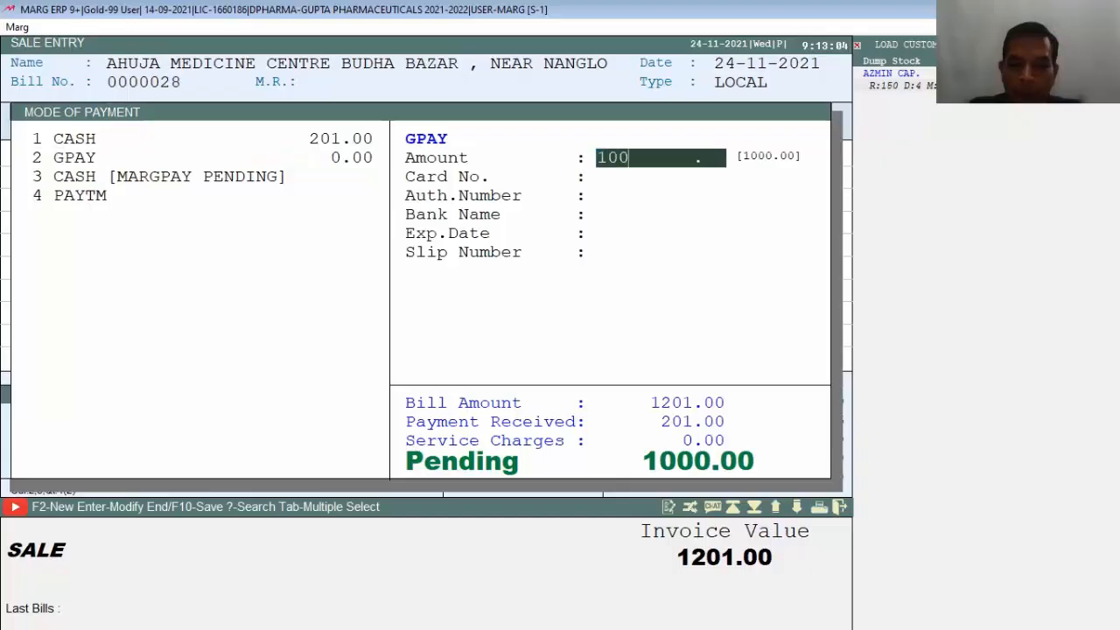
key("Return")
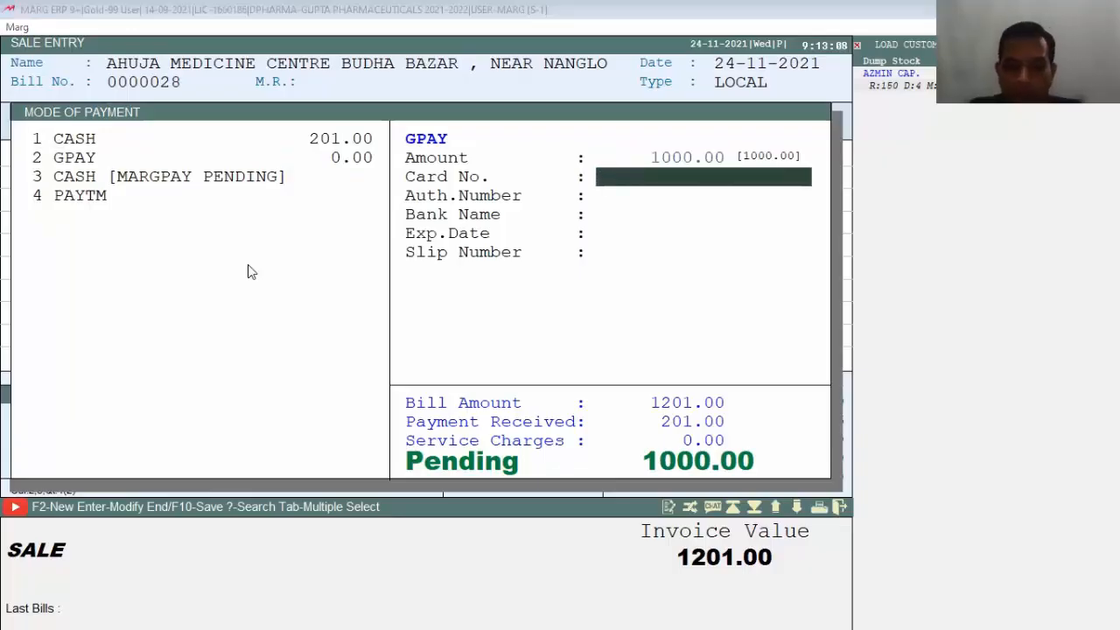
type(".")
key("Return")
key("Return")
key("Return")
key("Return")
key("Return")
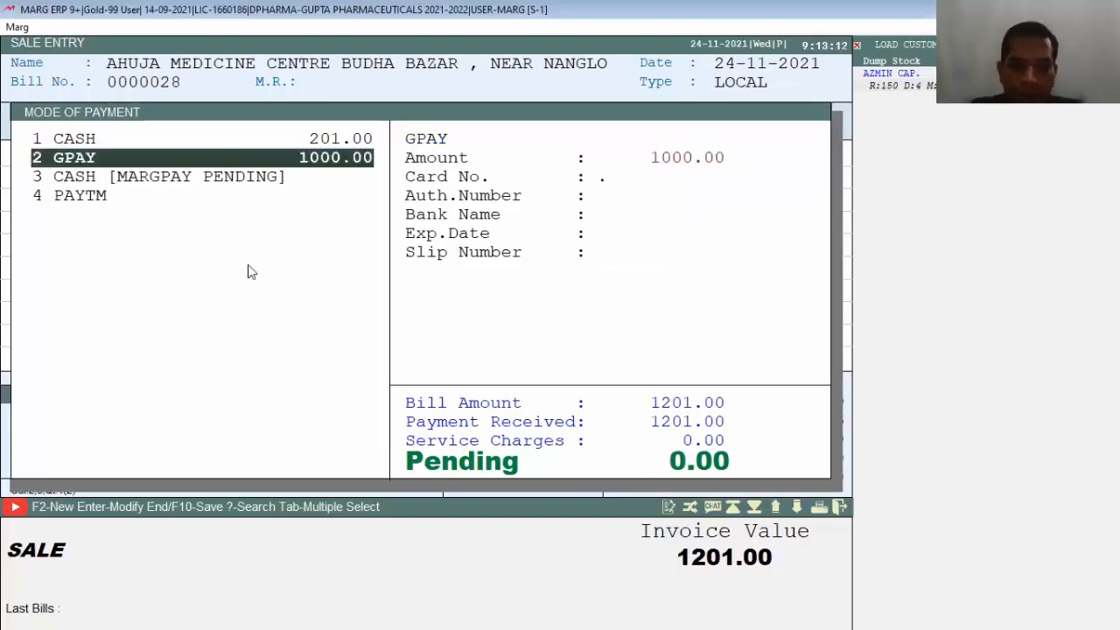
key("End")
Step: Adjust the bill against pending invoice 343 and save it without printing
key("Right")
key("Return")
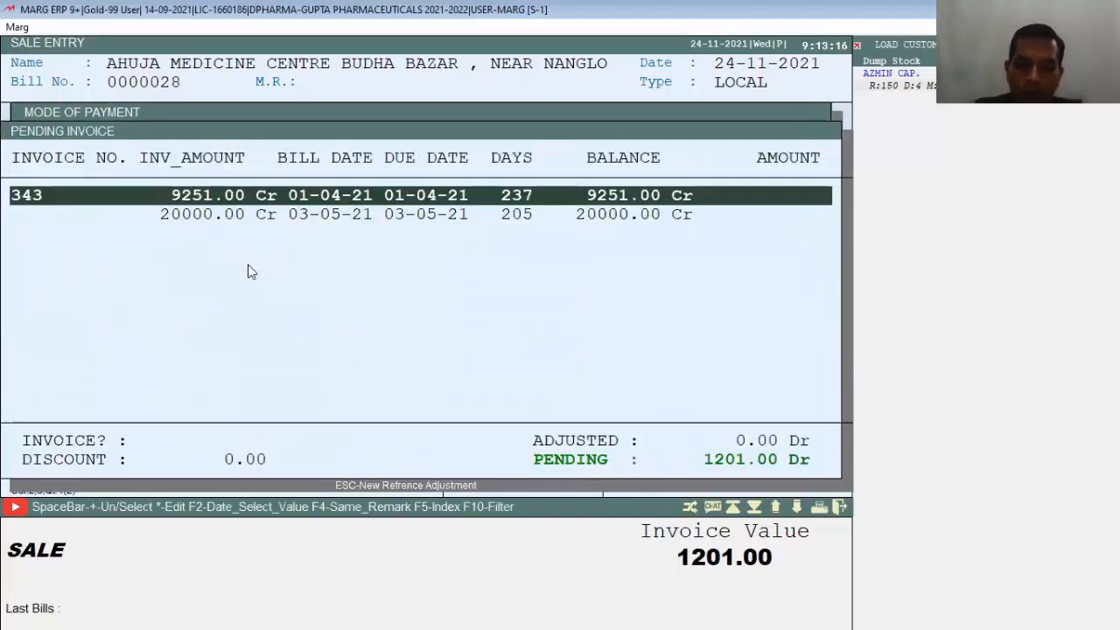
key("Return")
key("Return")
key("Return")
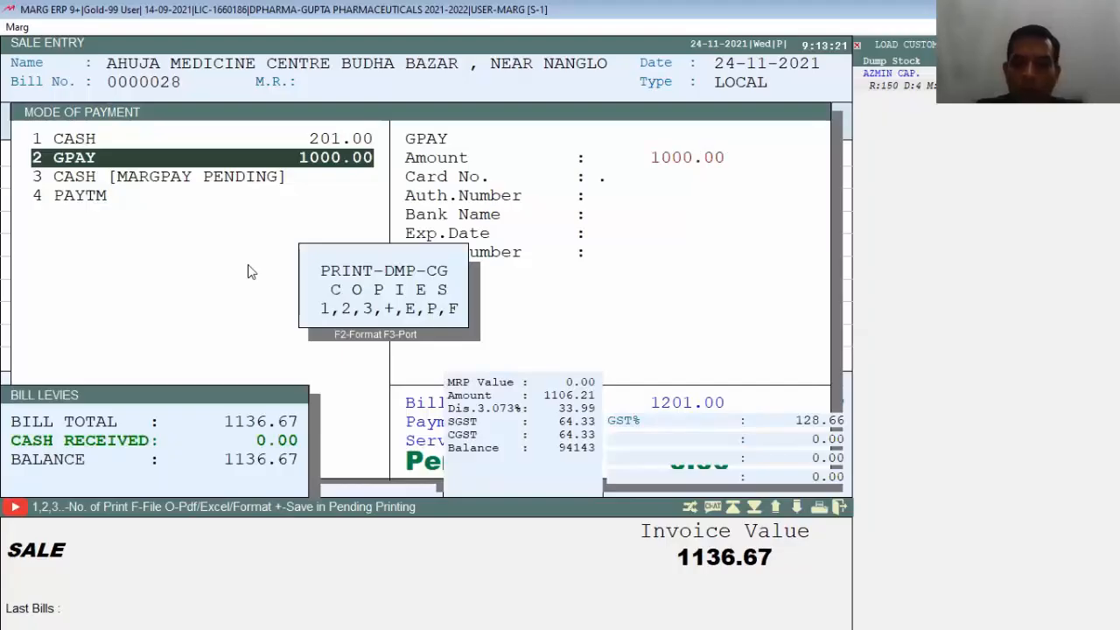
key("Escape")
key("Escape")
key("Escape")
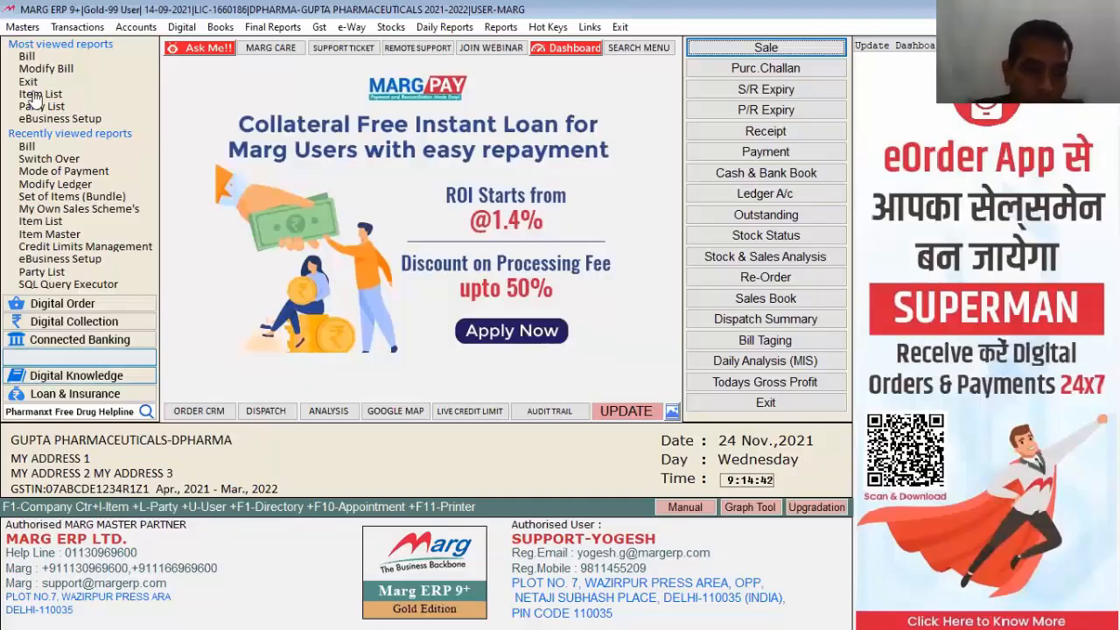
Step: Start a new customer ledger and enter the customer's name
left_click(37, 28)
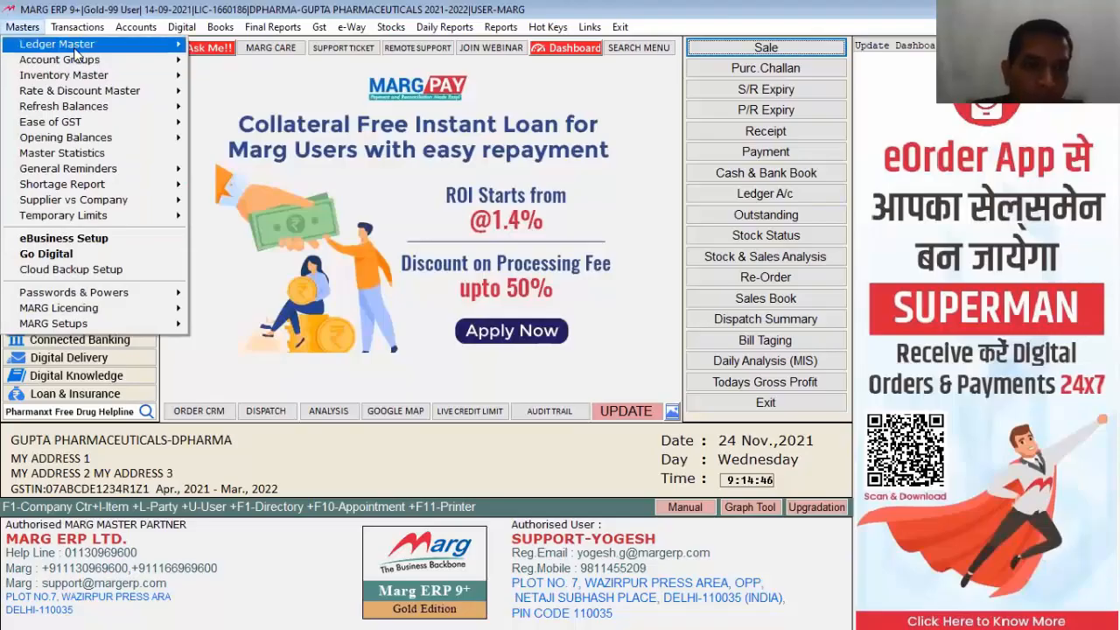
mouse_move(76, 47)
mouse_move(229, 45)
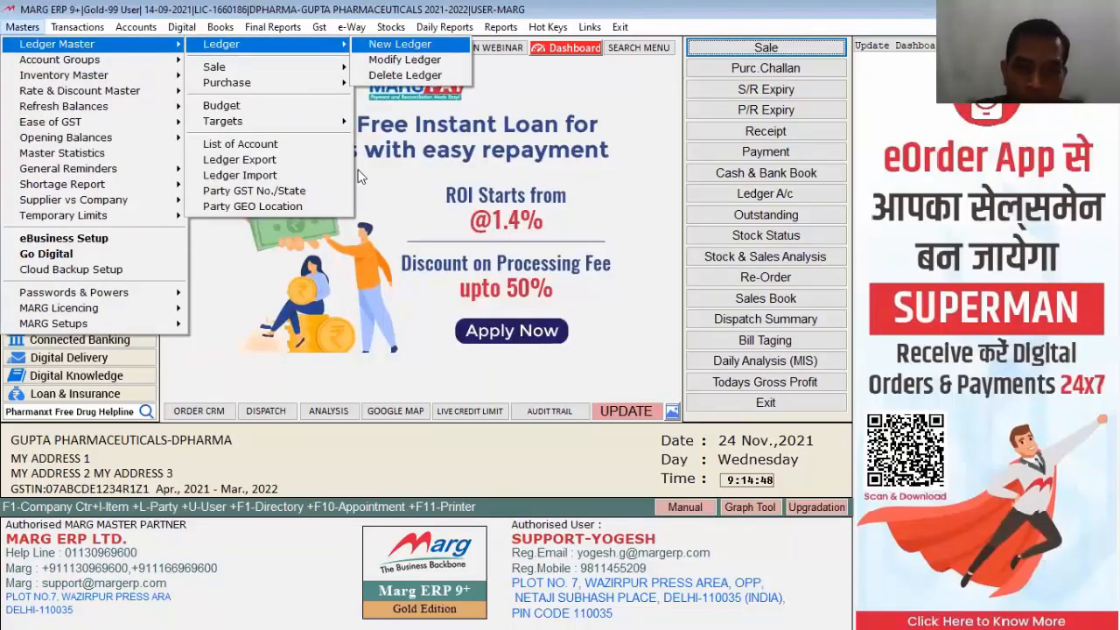
key("Return")
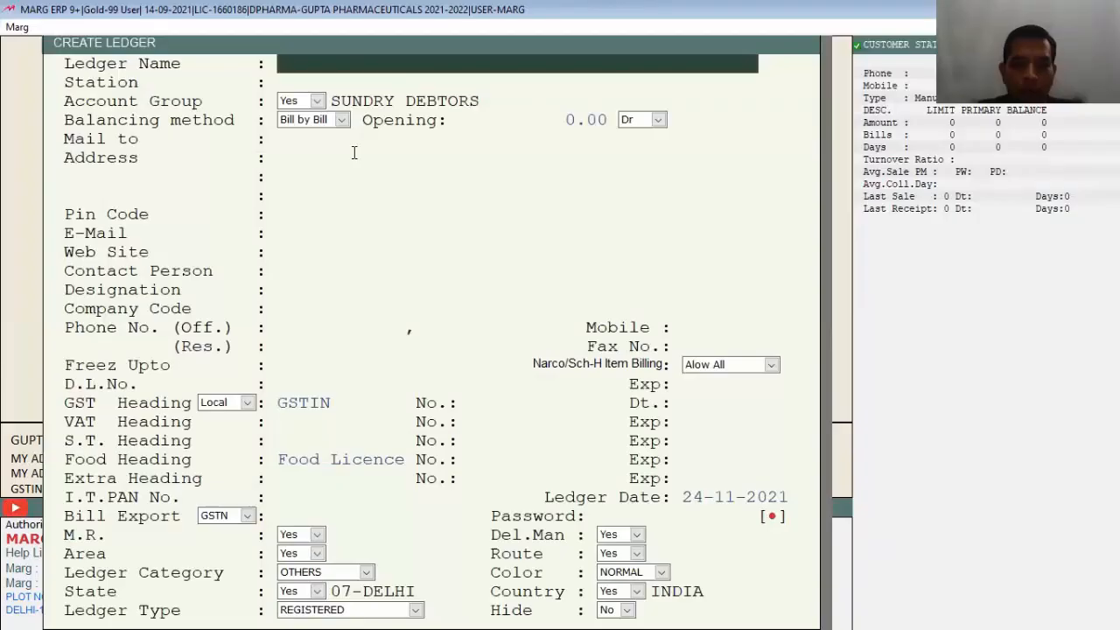
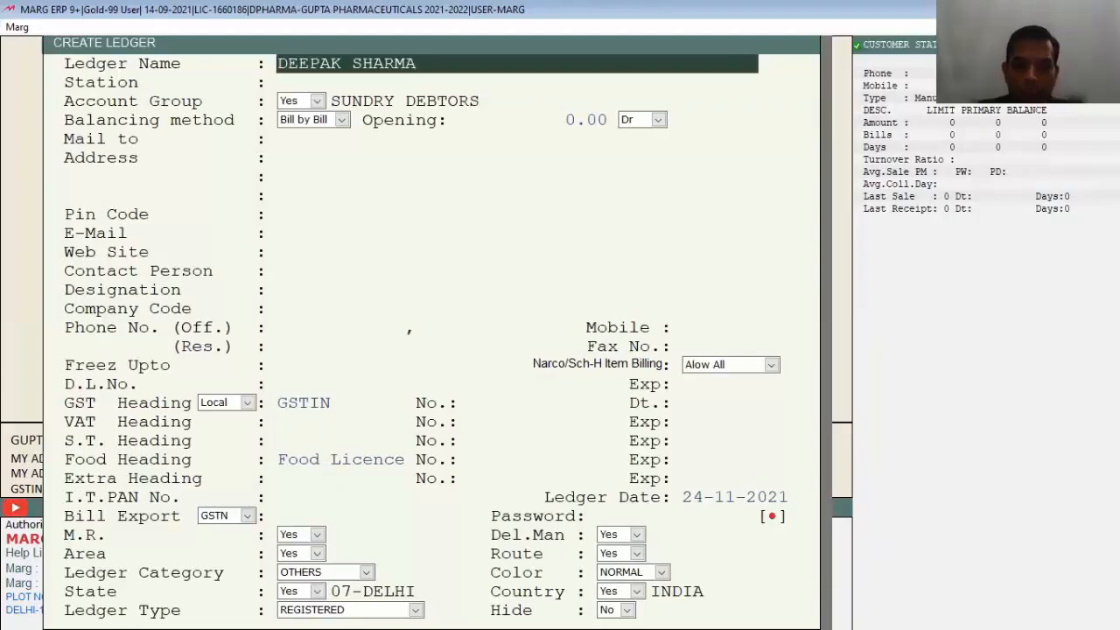
key("Return")
key("Return")
key("Return")
key("Return")
key("Return")
key("Return")
key("Return")
key("Return")
key("Return")
key("Return")
key("Return")
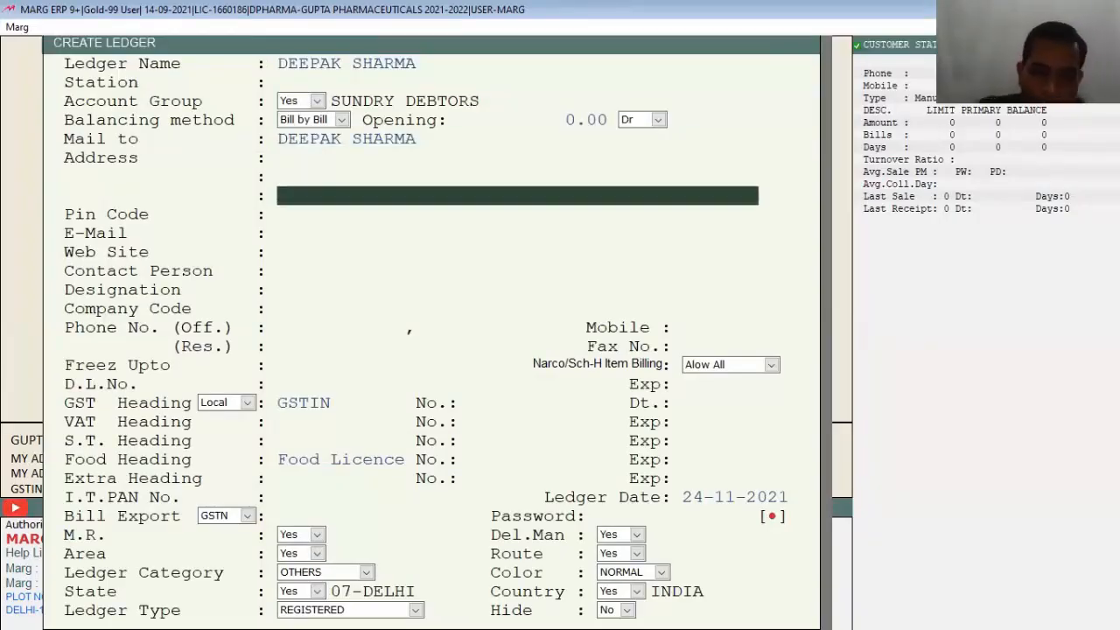
key("Return")
key("Return")
key("Return")
key("Return")
key("Return")
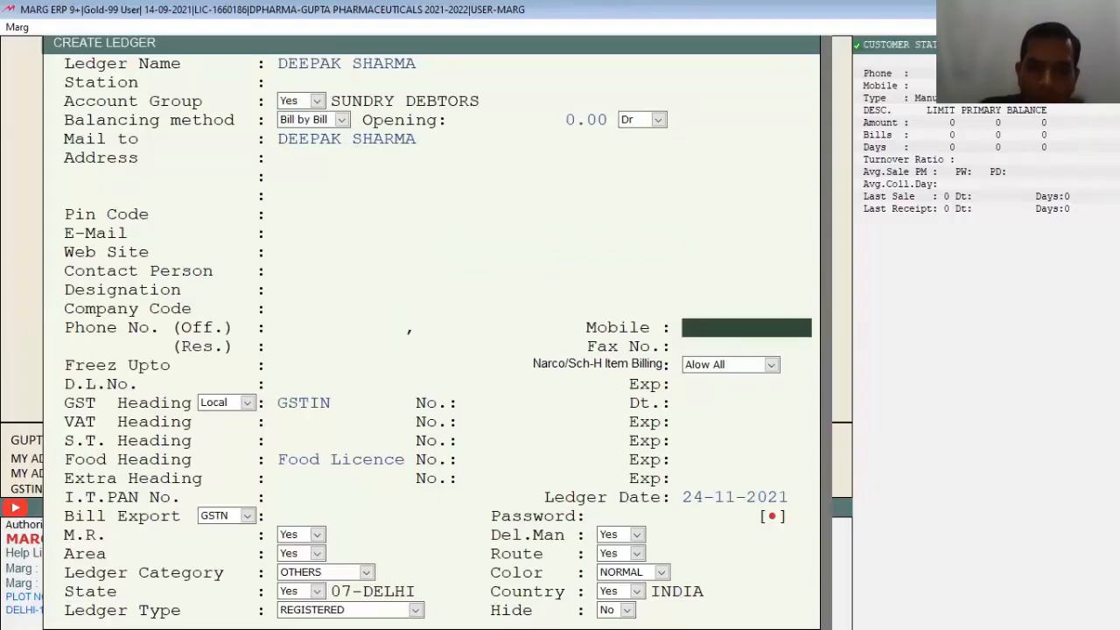
key("Return")
key("Return")
key("Return")
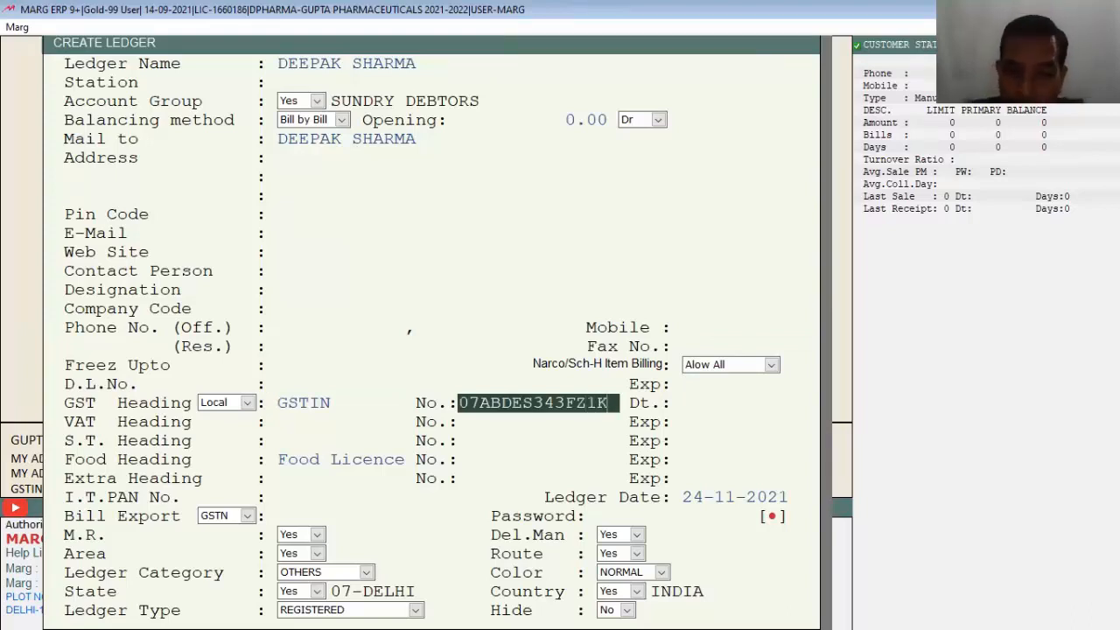
Step: Enter a valid Madhya Pradesh GSTIN so the state becomes 23, and save the ledger
type("L")
key("Return")
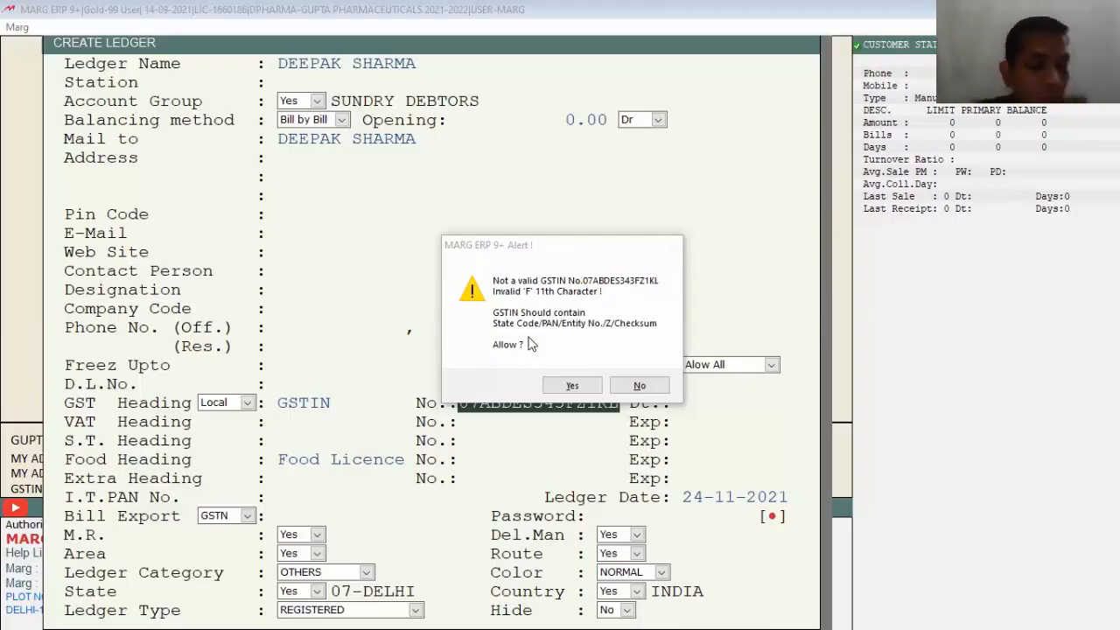
key("n")
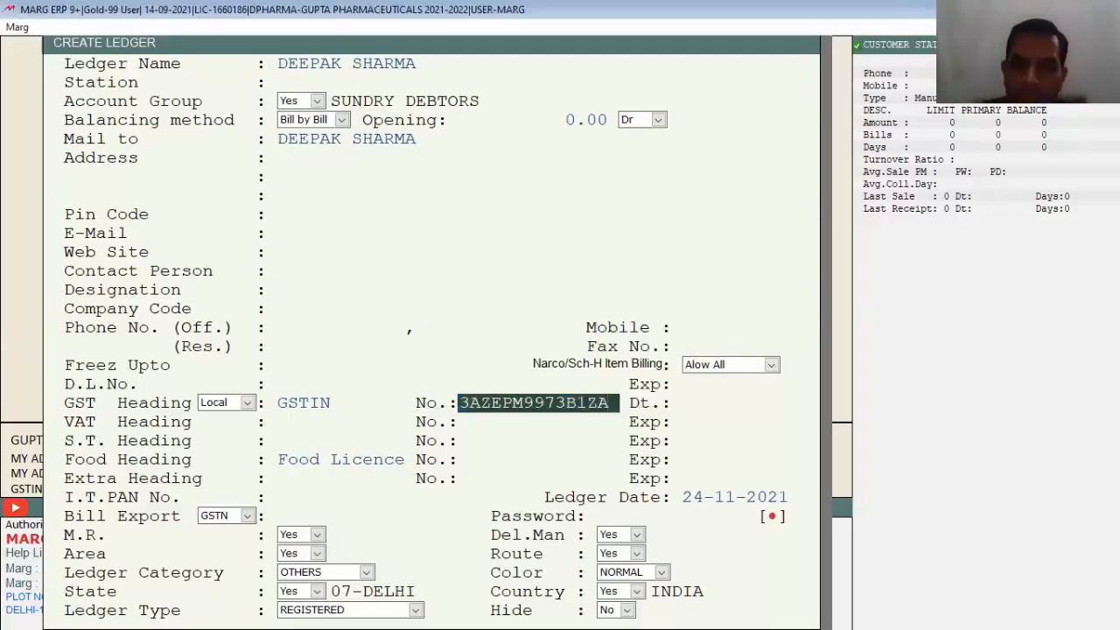
key("Return")
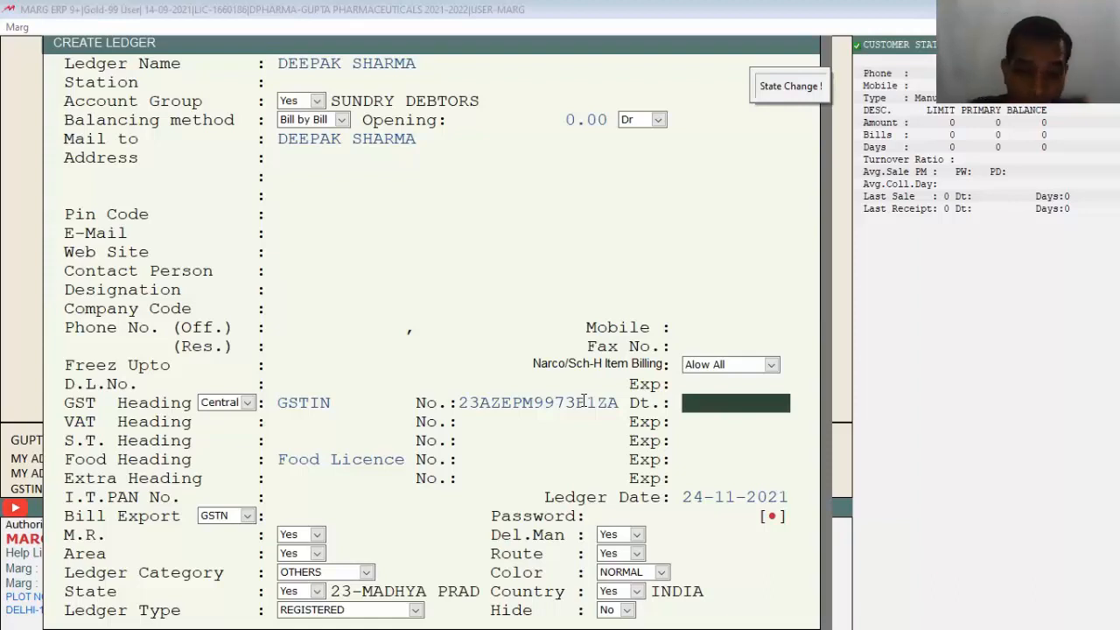
key("Return")
key("Escape")
key("Escape")
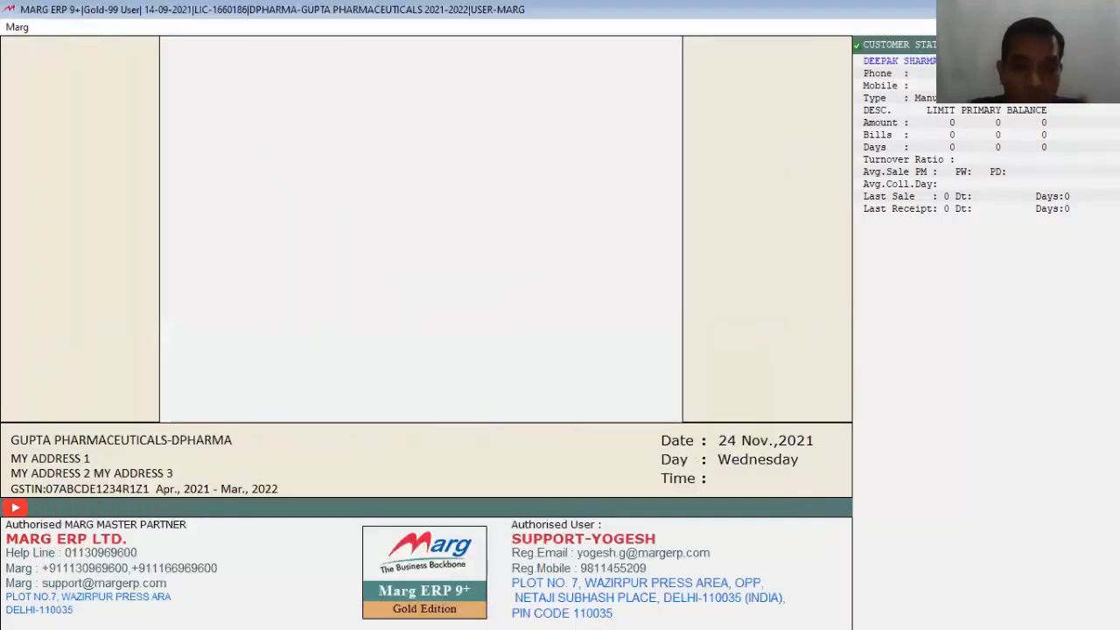
key("Escape")
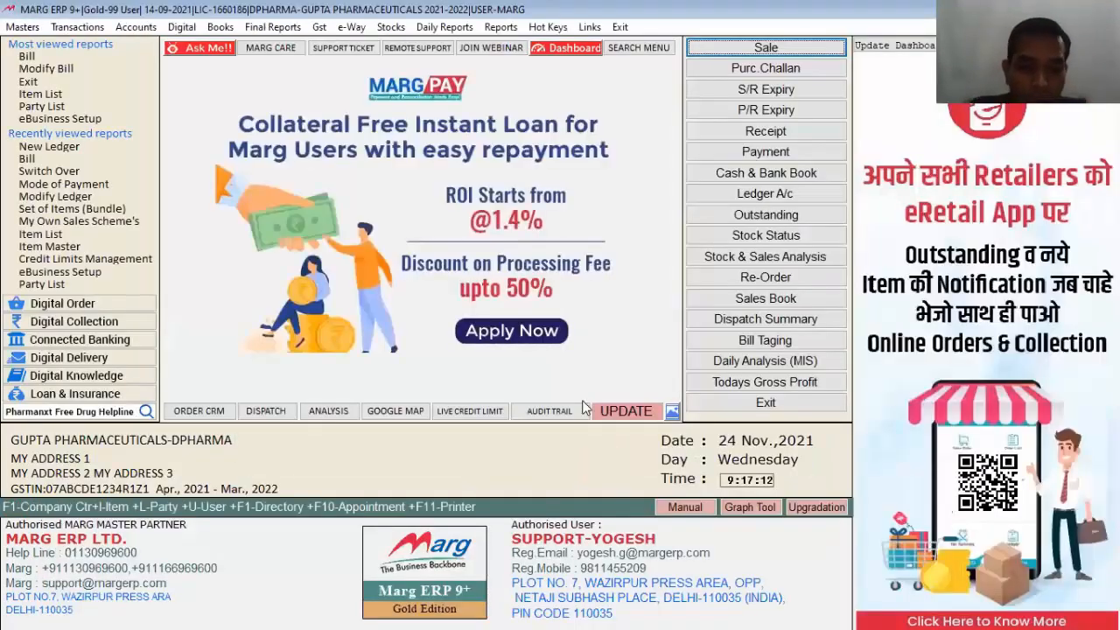
Step: Reopen the new customer ledger and verify its GSTIN against GSTN records
key("alt+n")
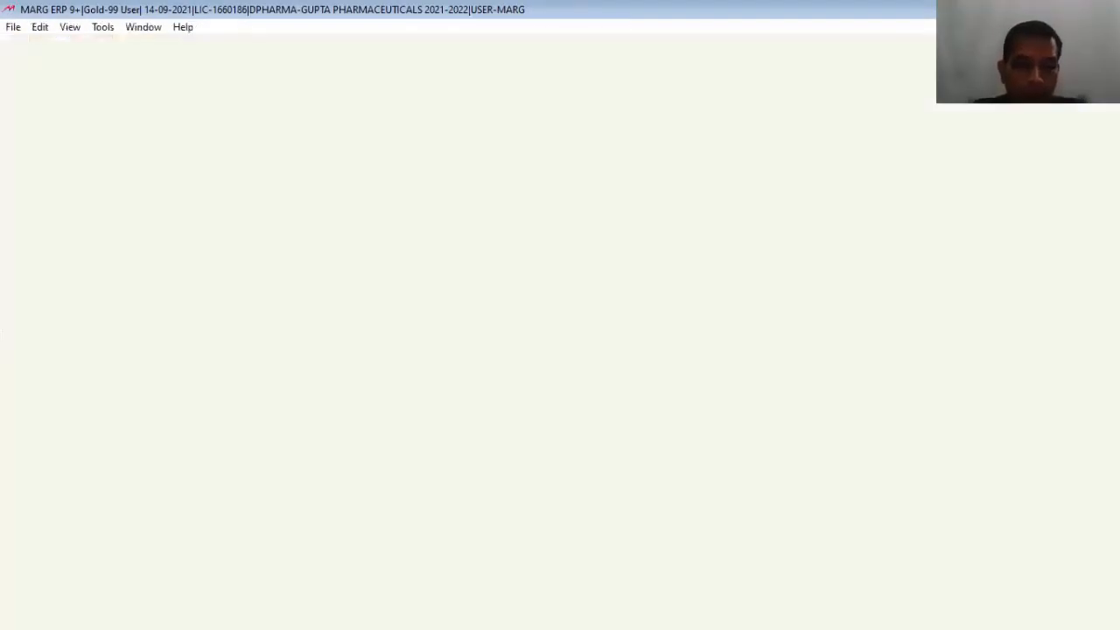
key("F3")
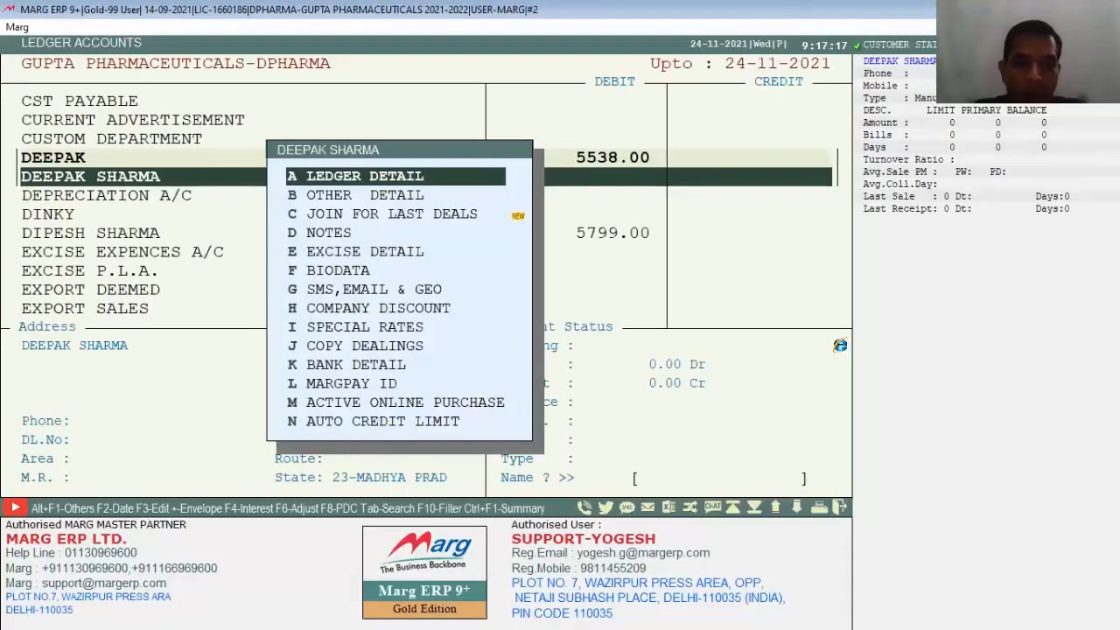
key("Return")
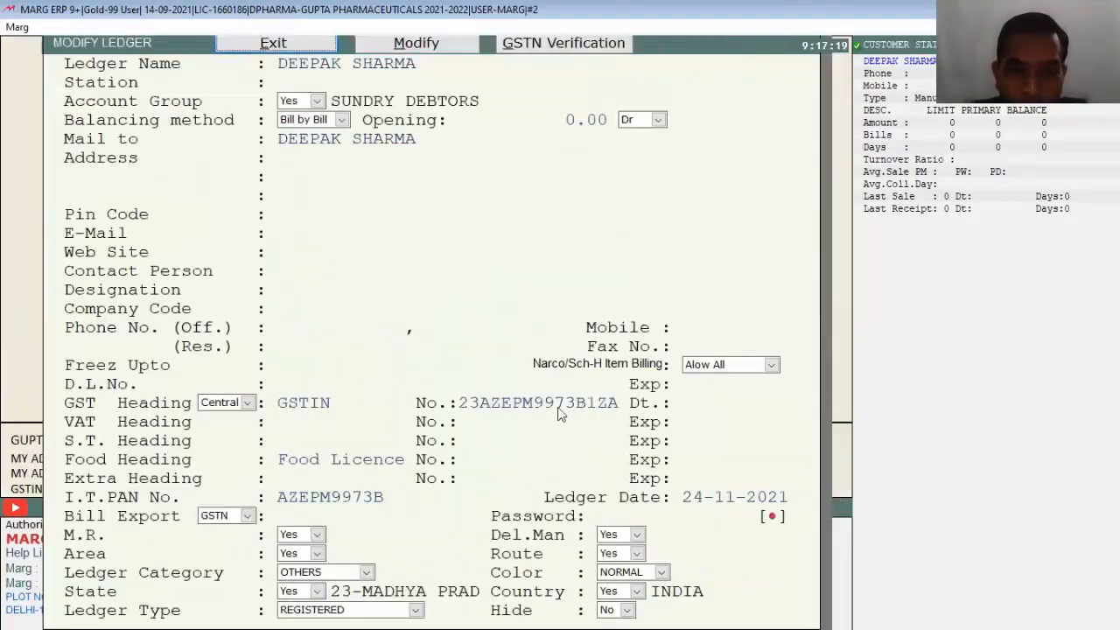
left_click(552, 45)
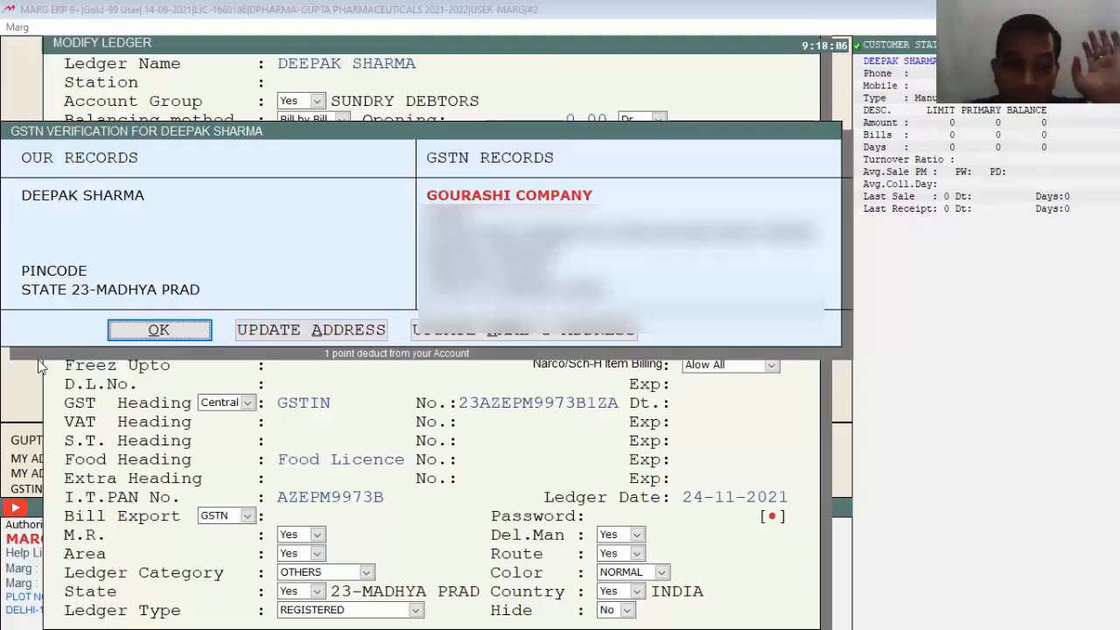
left_click(159, 333)
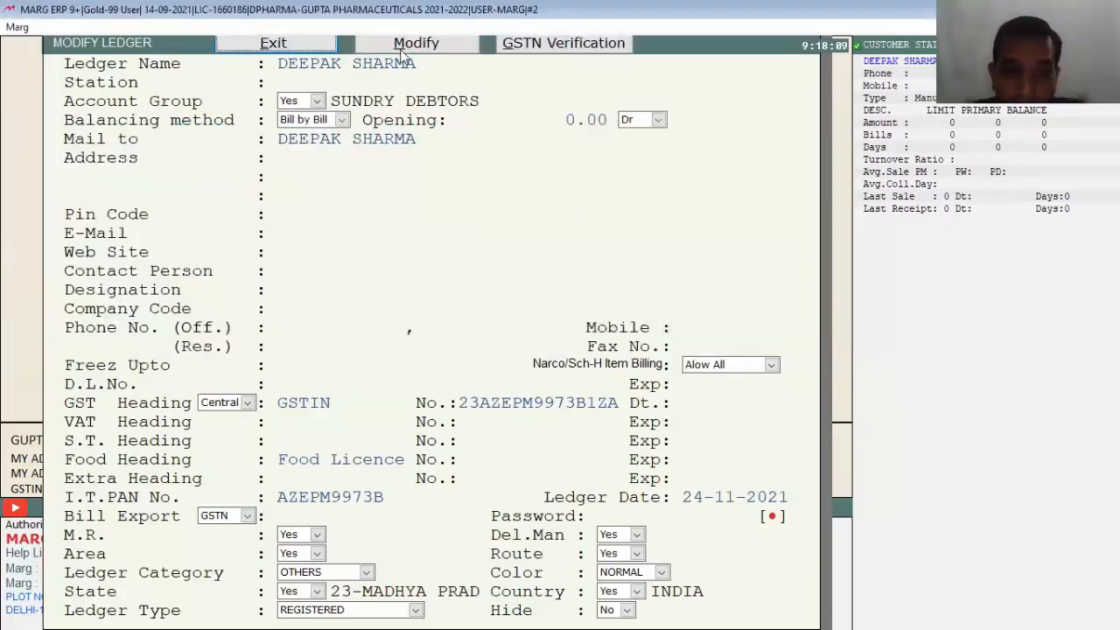
Step: Correct the ledger's GSTIN by changing its last character to A, and save it
left_click(405, 49)
left_click(612, 403)
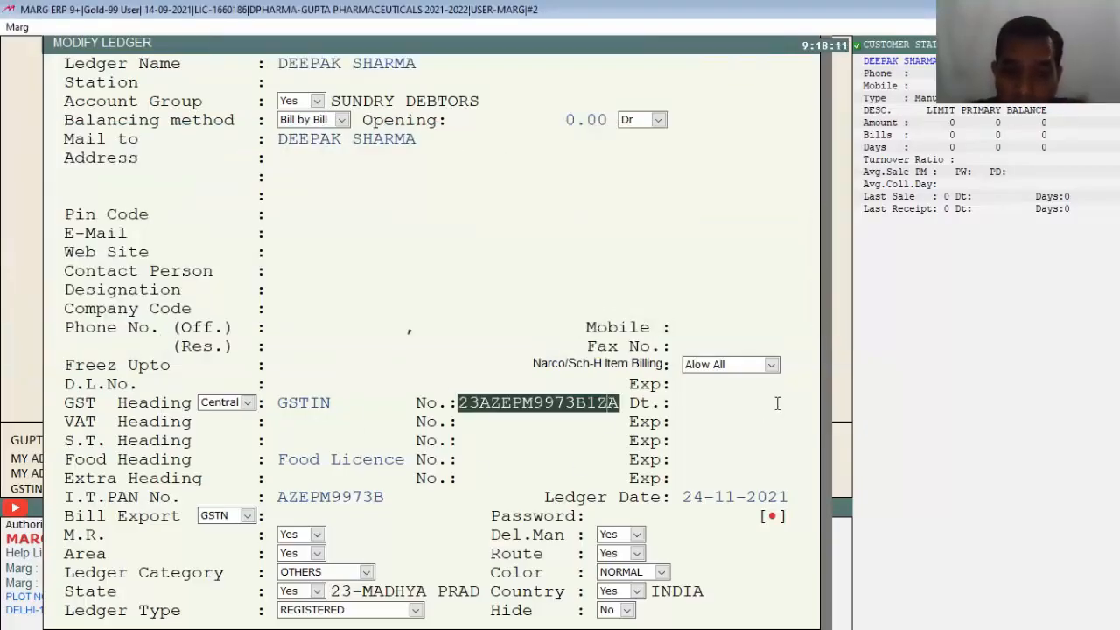
key("ctrl+v")
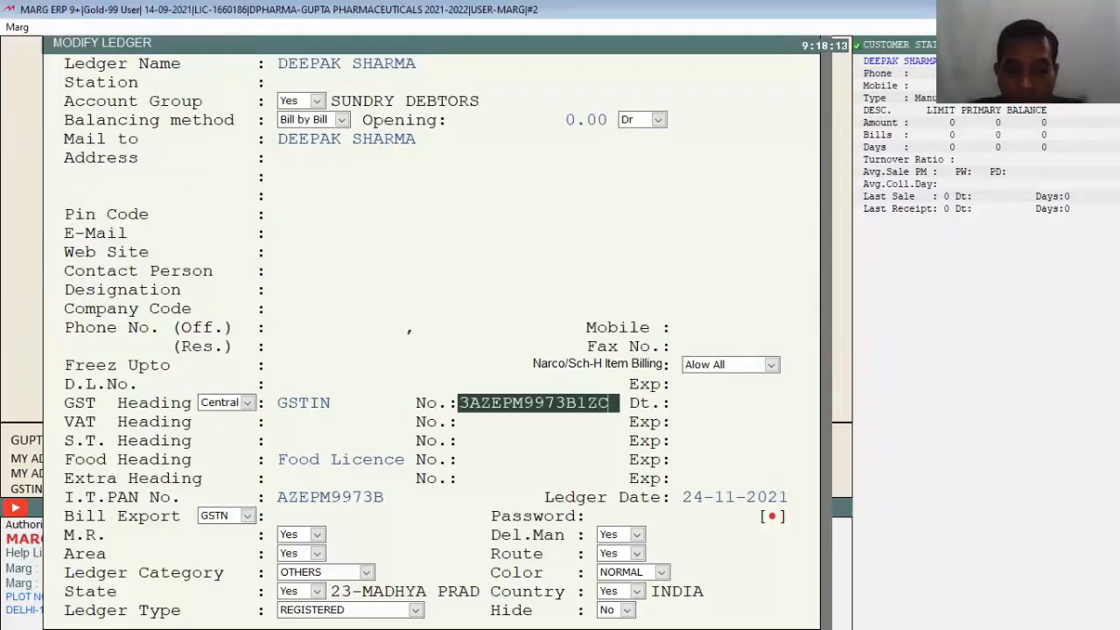
key("Return")
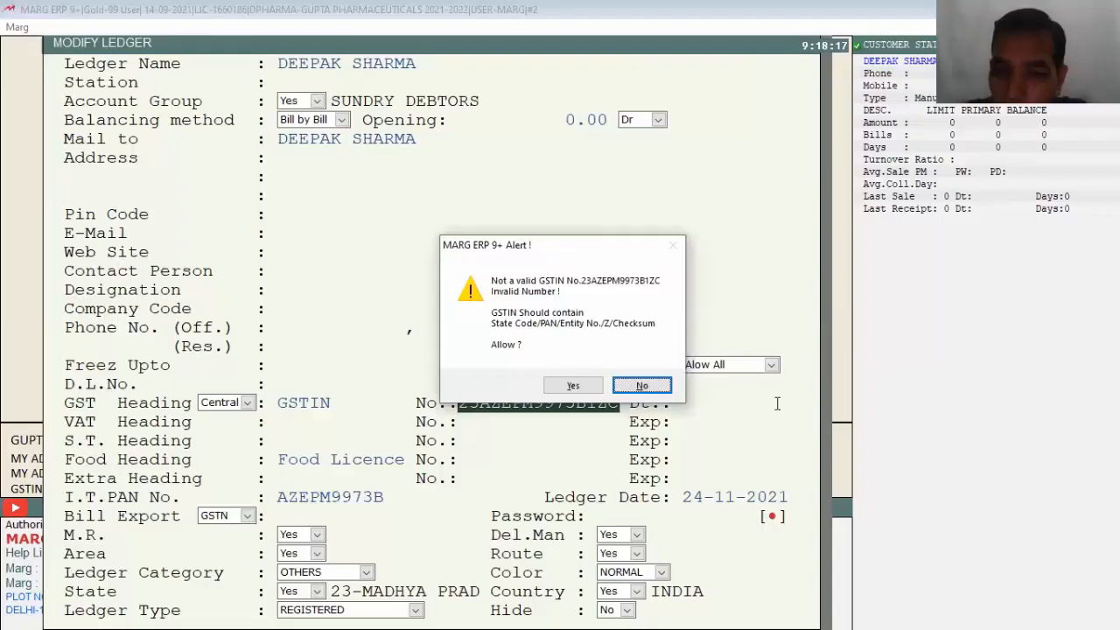
left_click(649, 387)
key("BackSpace")
type("A")
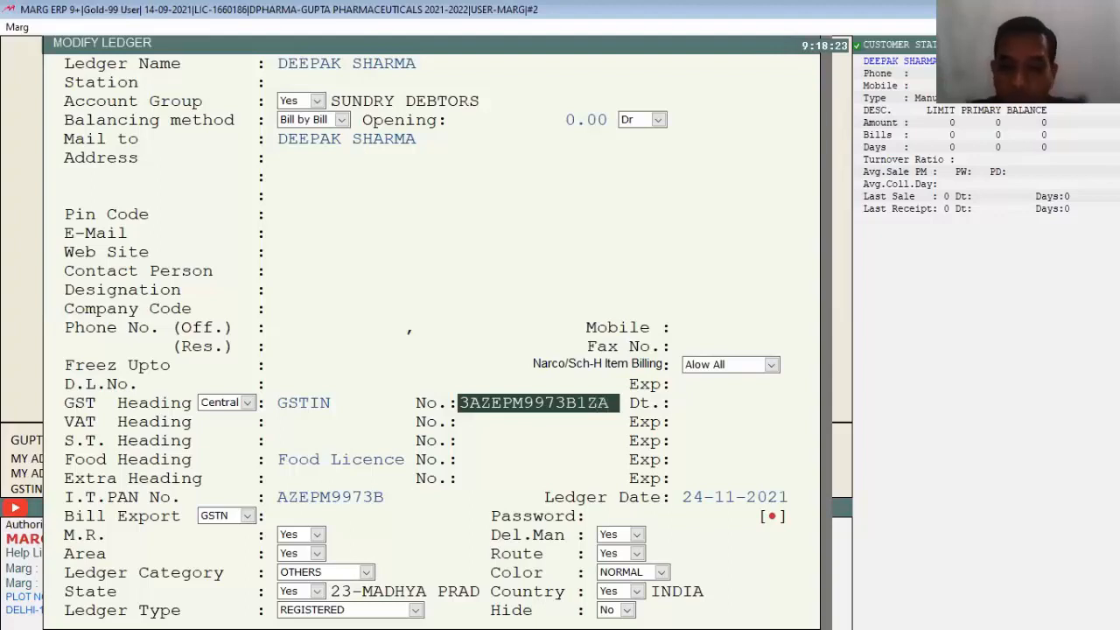
key("Return")
key("Return")
key("Return")
key("Return")
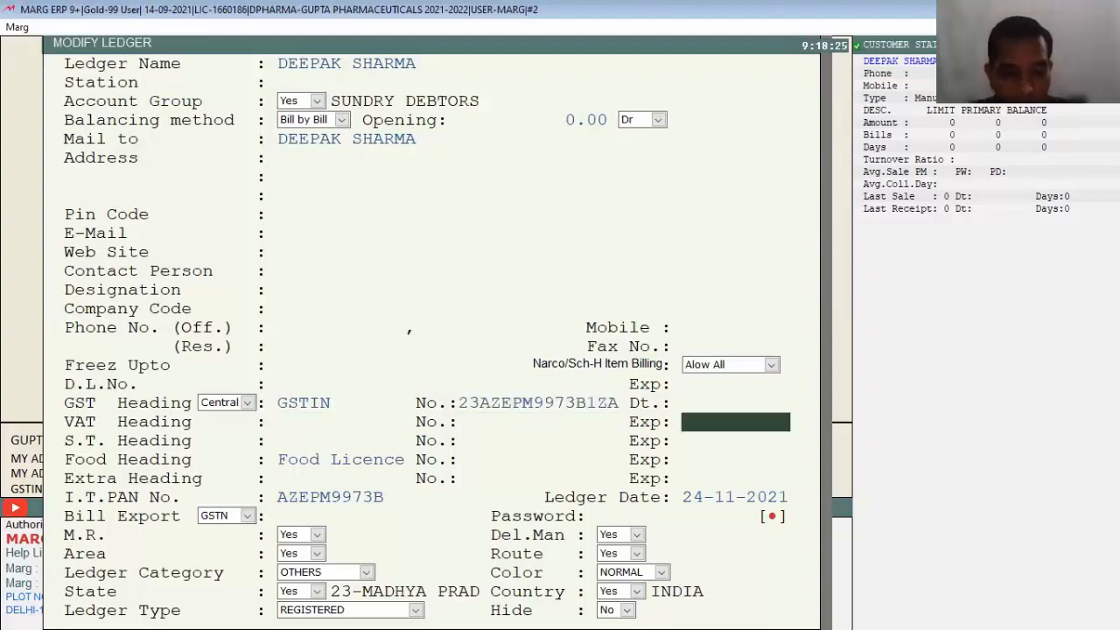
key("Escape")
key("Escape")
key("Escape")
key("alt+t")
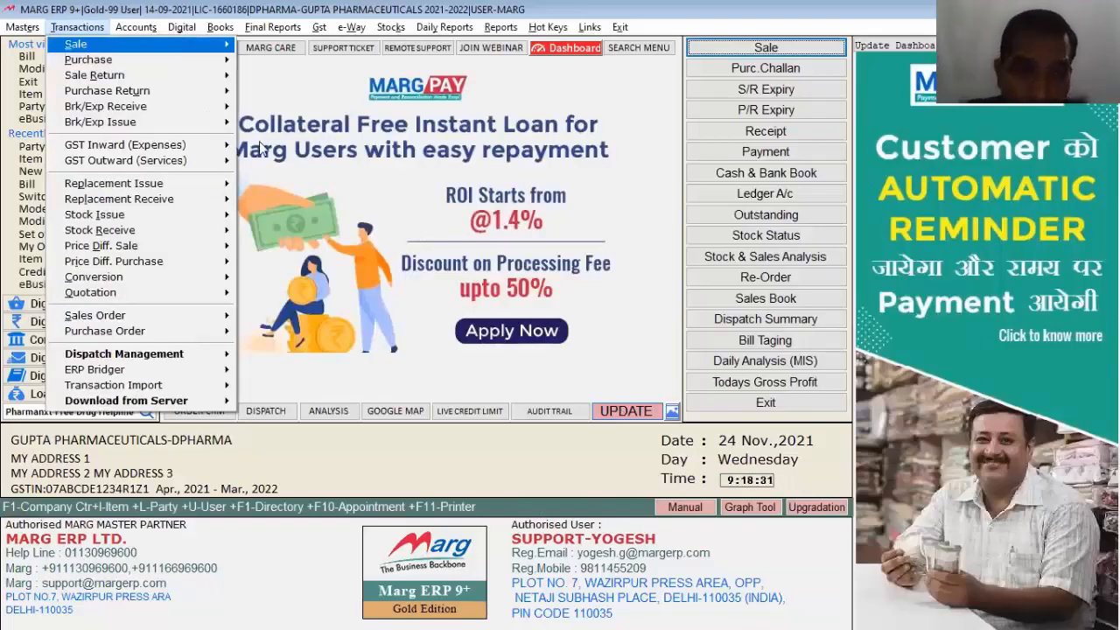
left_click(319, 27)
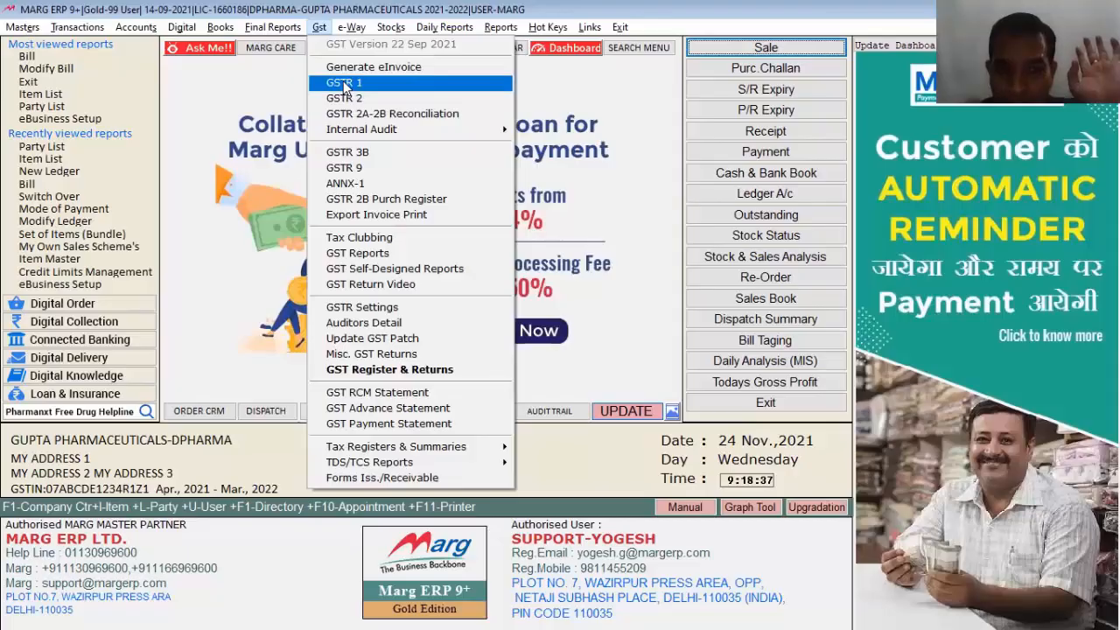
left_click(343, 83)
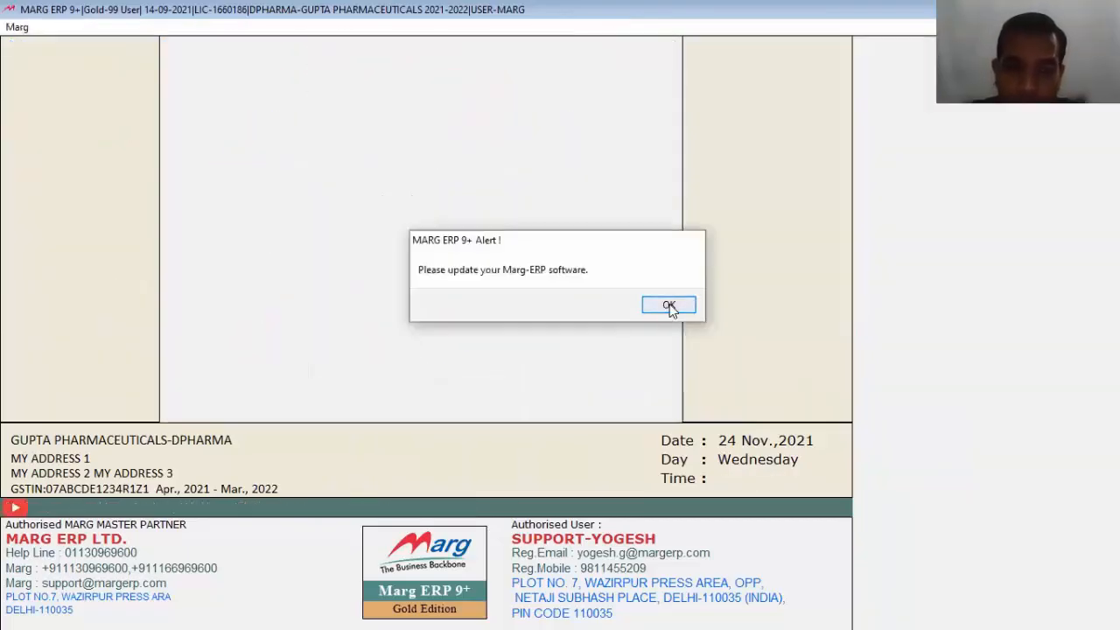
left_click(668, 306)
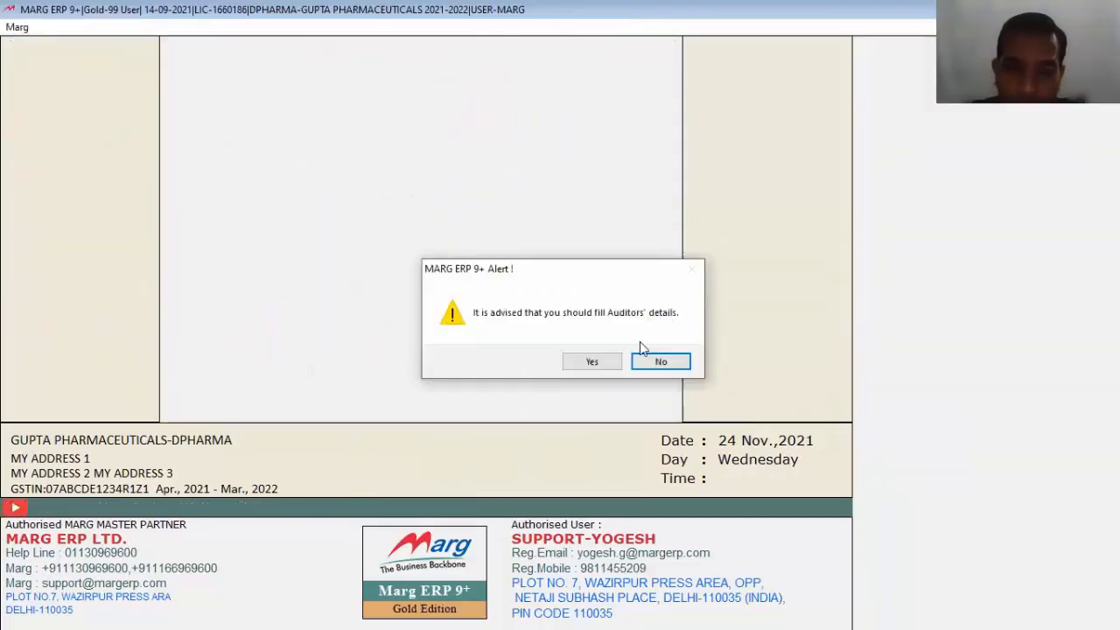
left_click(651, 363)
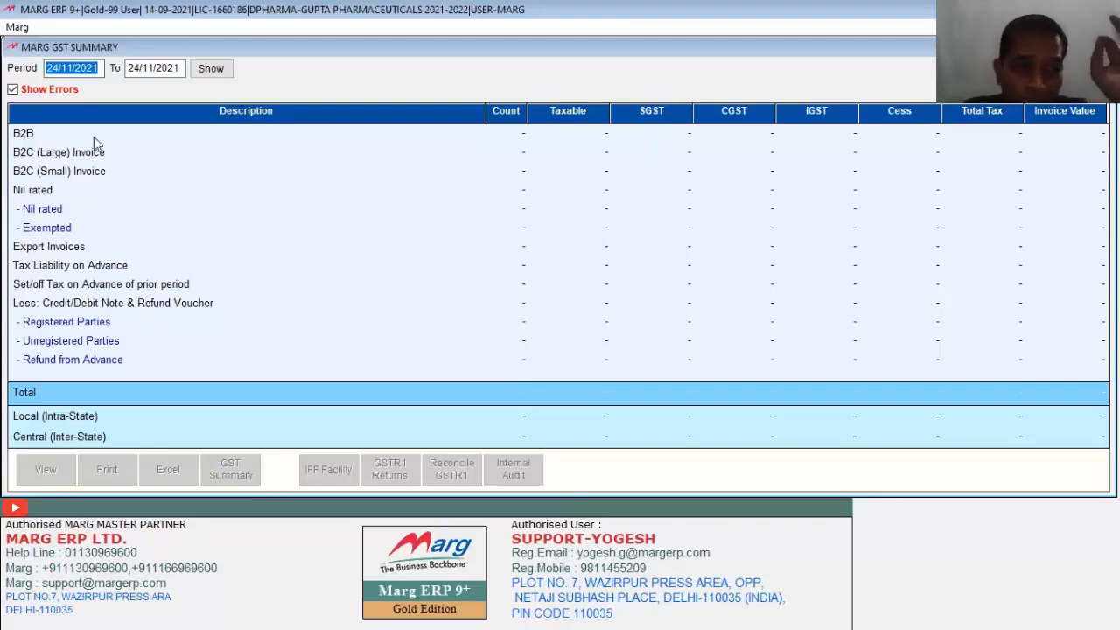
key("Escape")
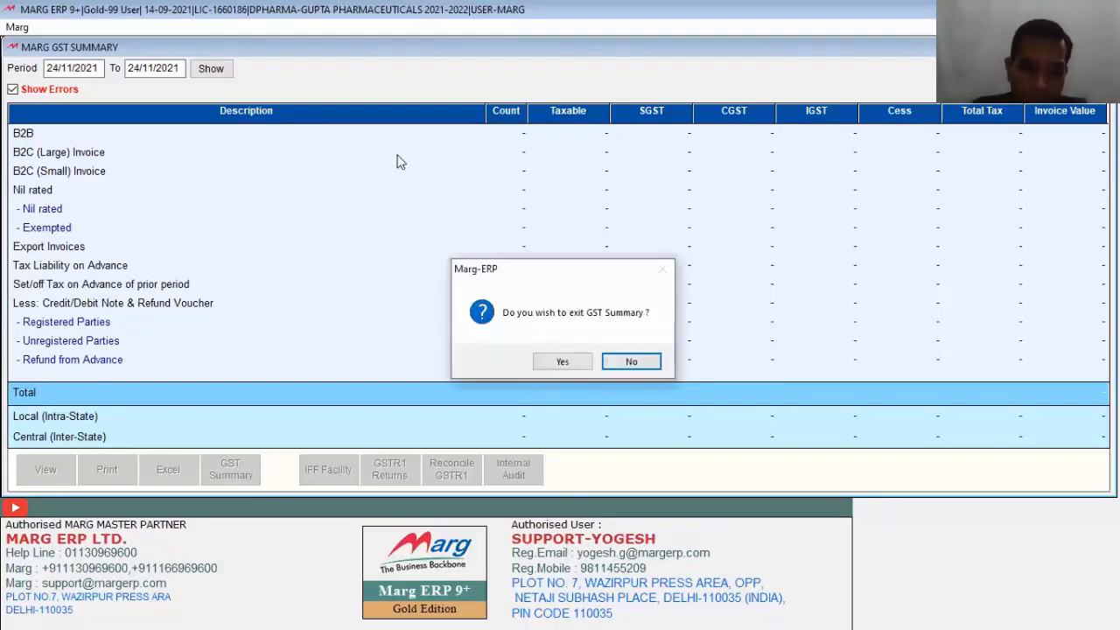
key("Return")
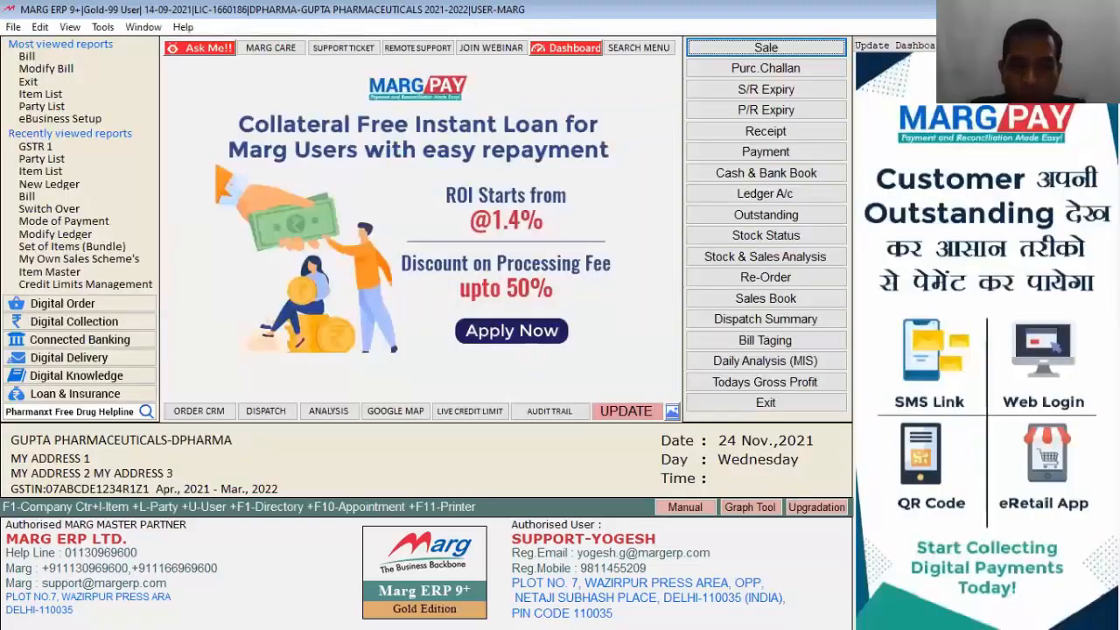
Step: Start a sale bill for the customer and add 1 BECOSULE
key("Return")
type("DEEP")
key("Down")
key("Return")
key("Return")
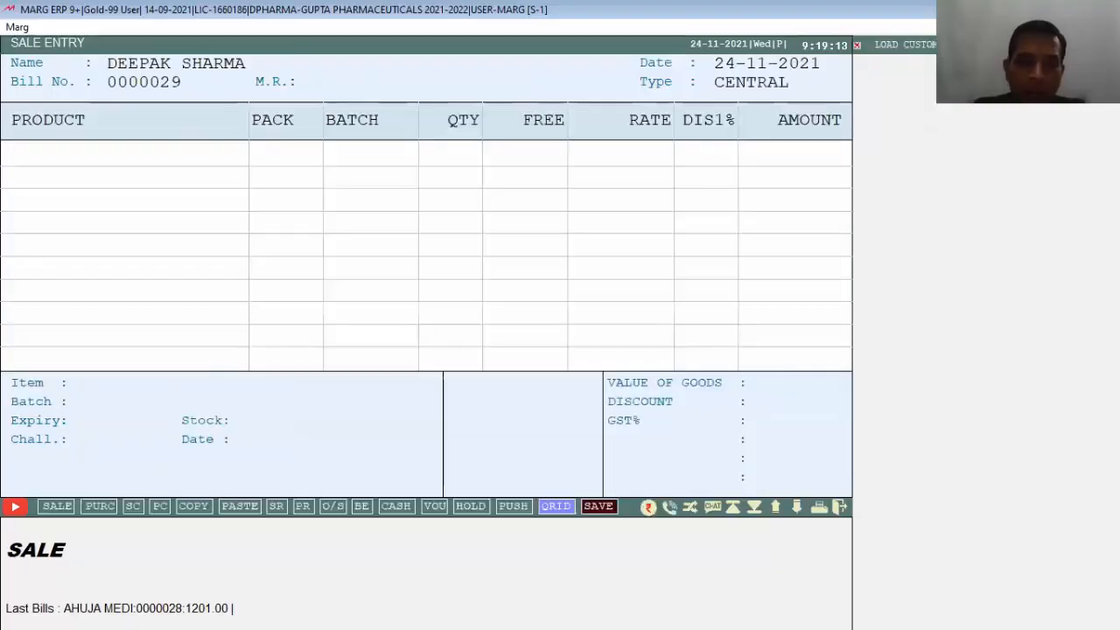
key("Return")
key("Return")
key("Down")
key("Down")
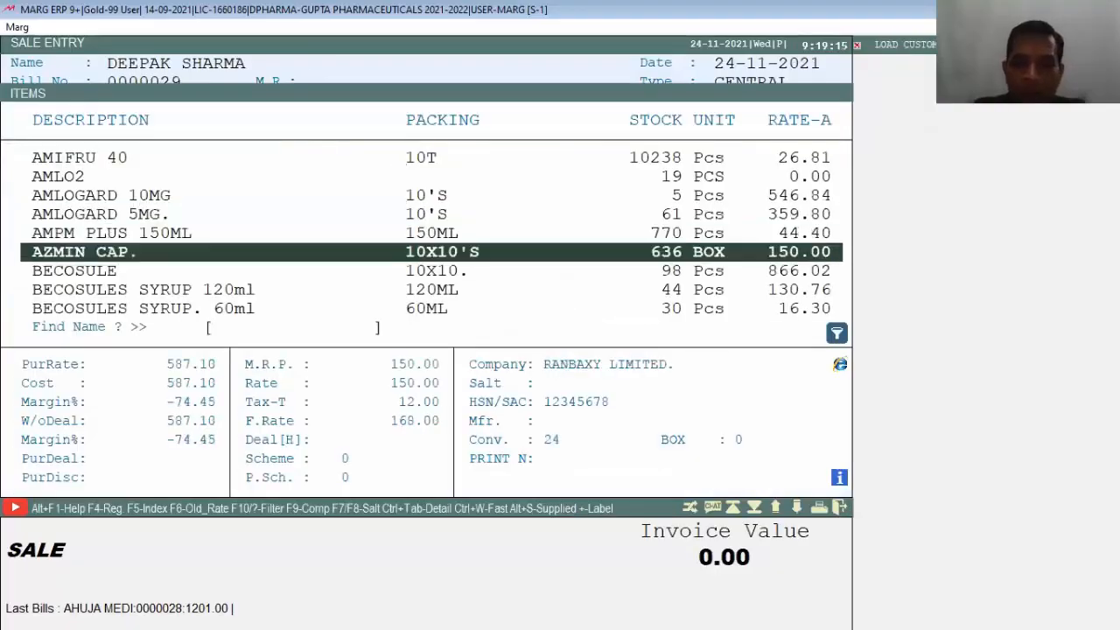
key("Return")
key("Up")
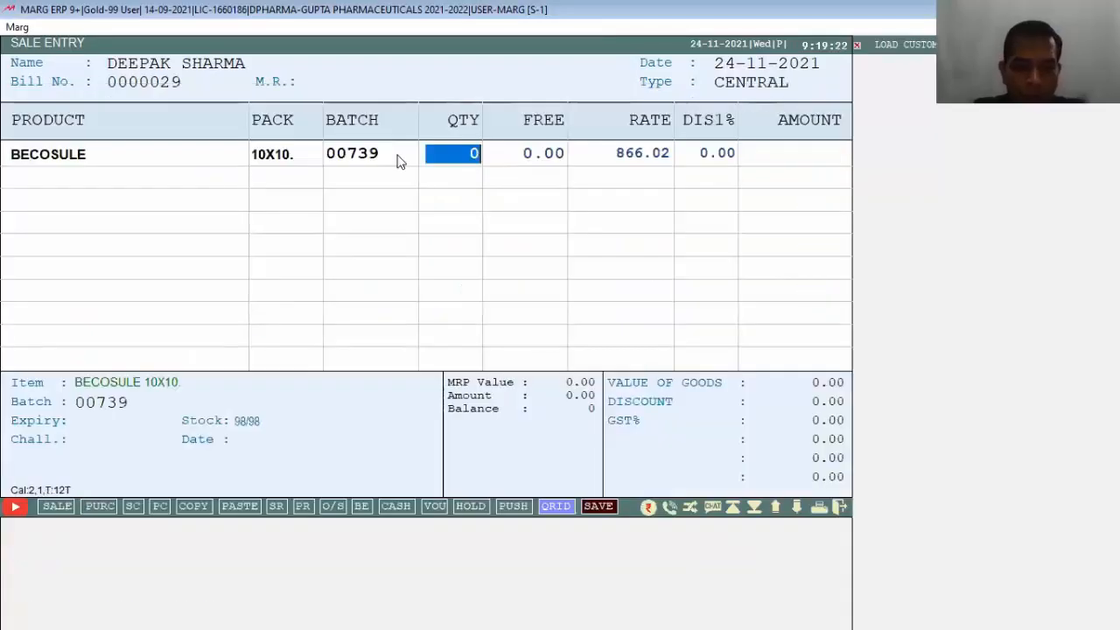
type("1")
key("Return")
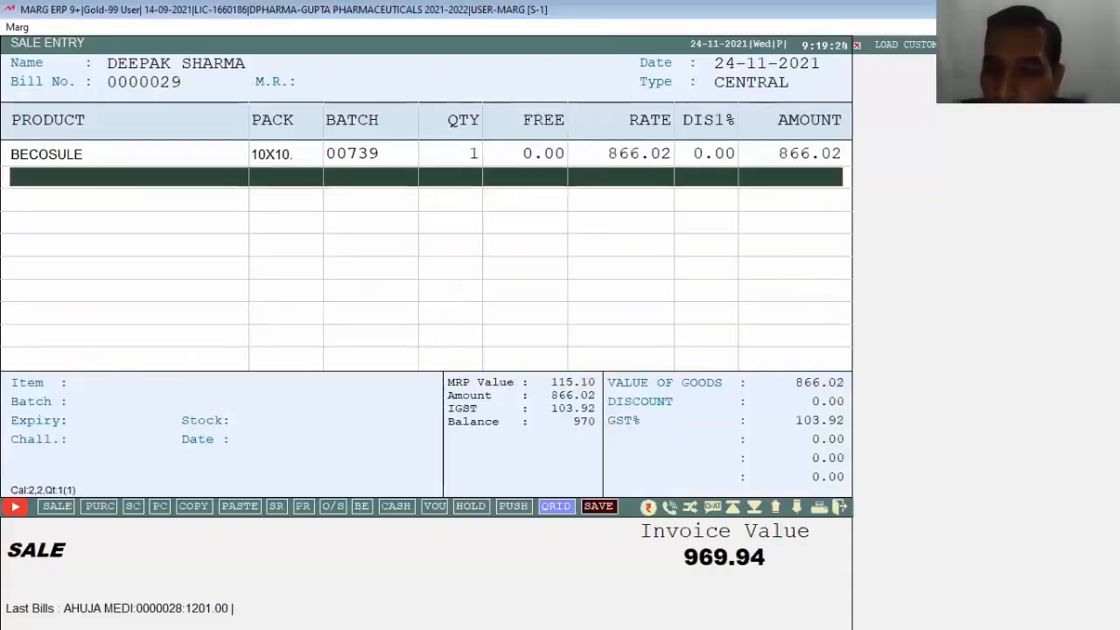
Step: Record the full 970.00 as cash and save the bill without printing
key("End")
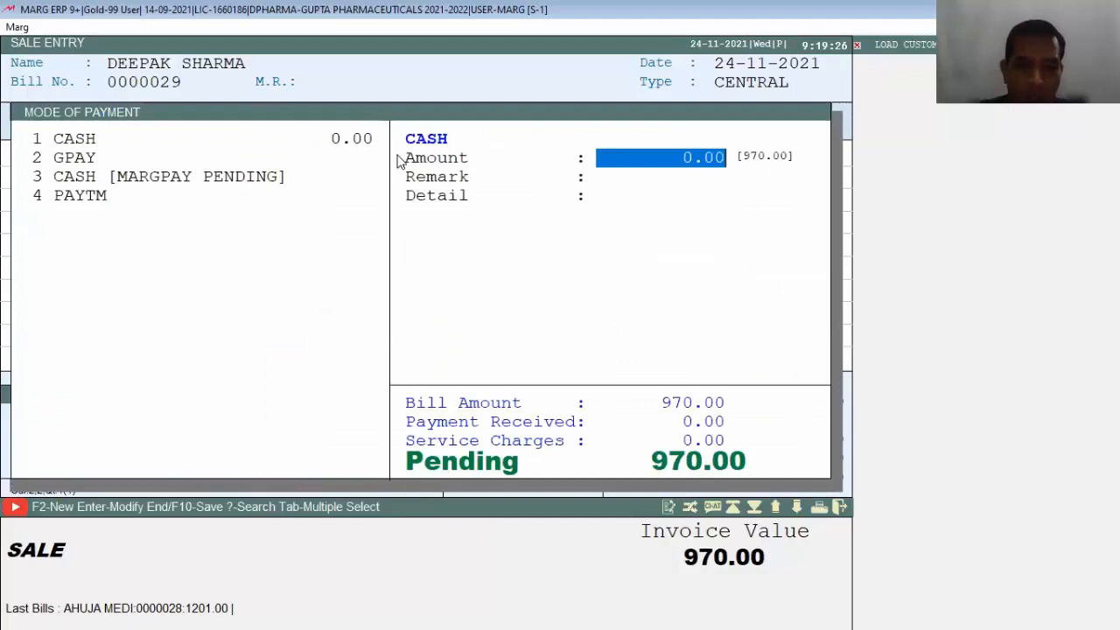
key("Return")
key("End")
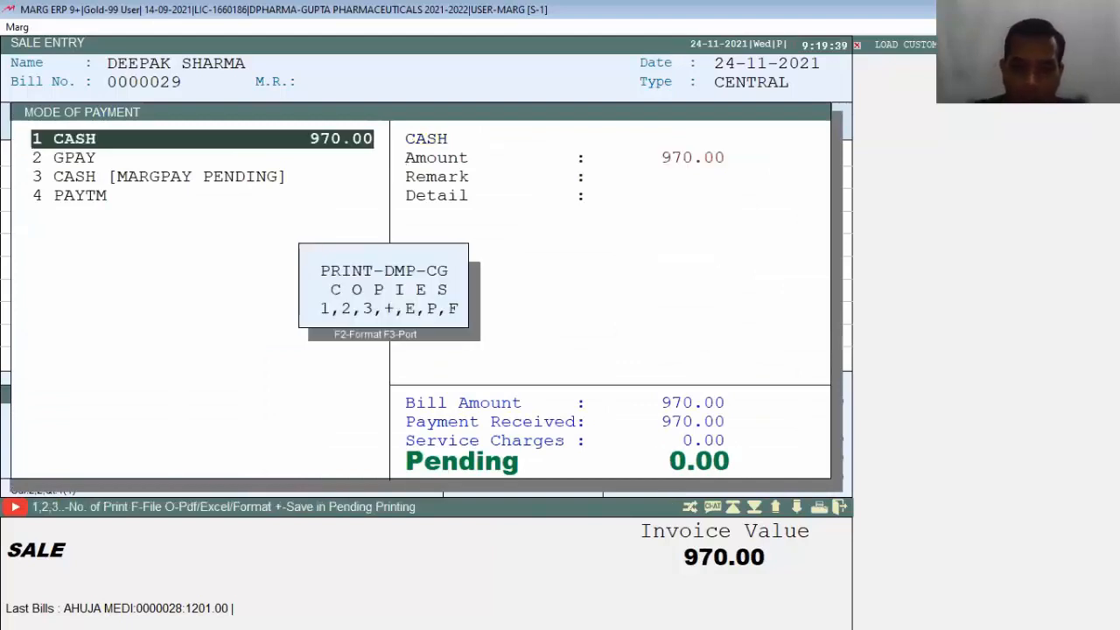
key("Escape")
key("Escape")
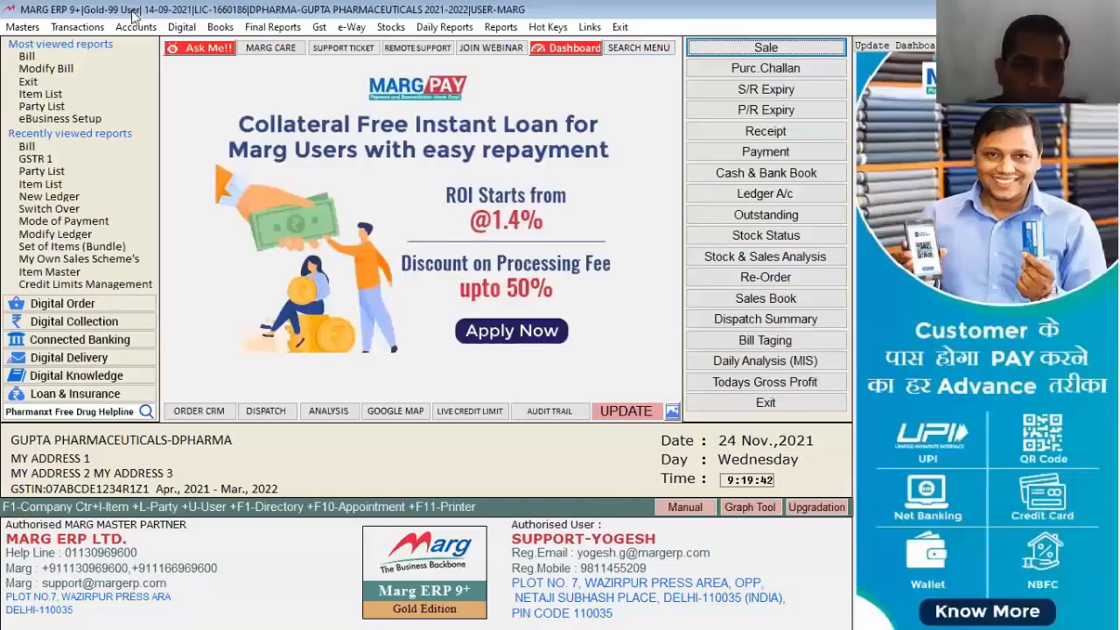
Step: Open the GSTR 1 report, skipping the auditor details
left_click(319, 27)
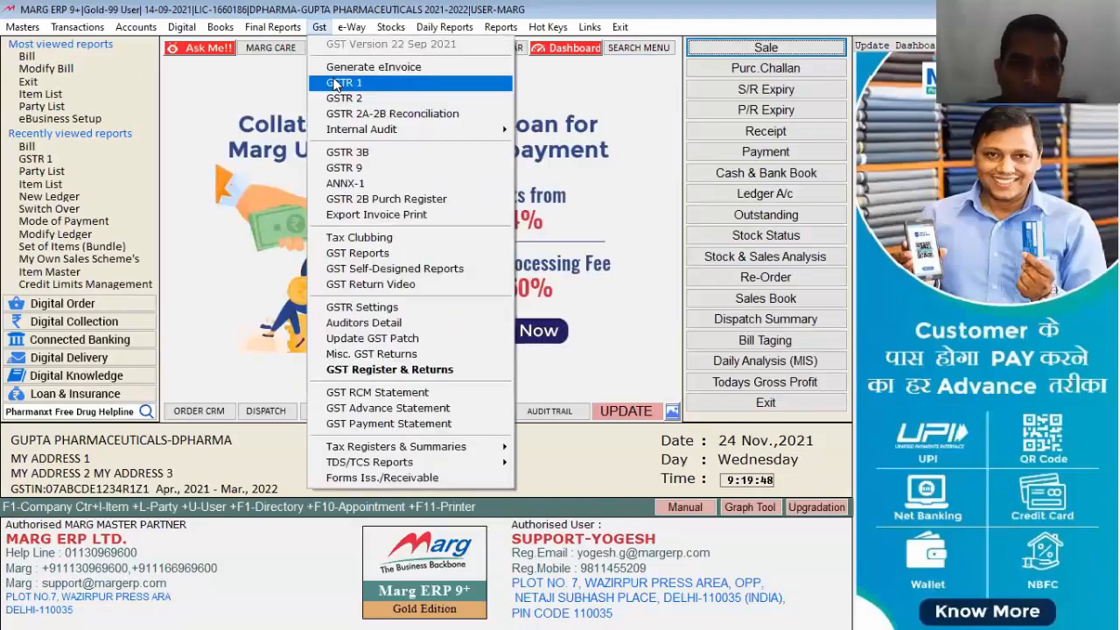
left_click(335, 83)
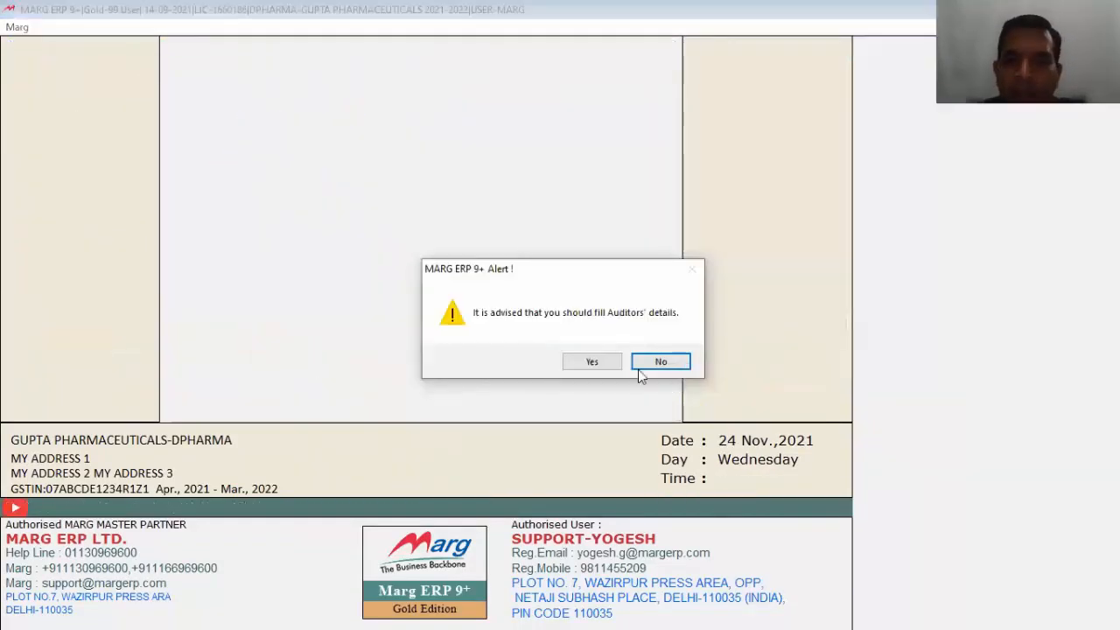
left_click(599, 364)
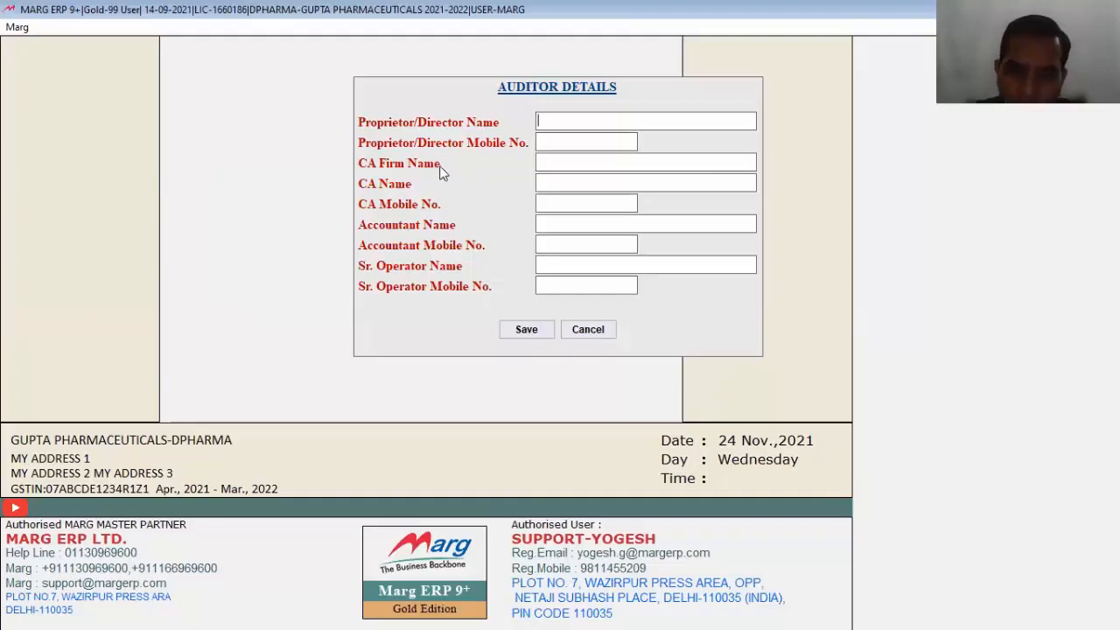
left_click(588, 332)
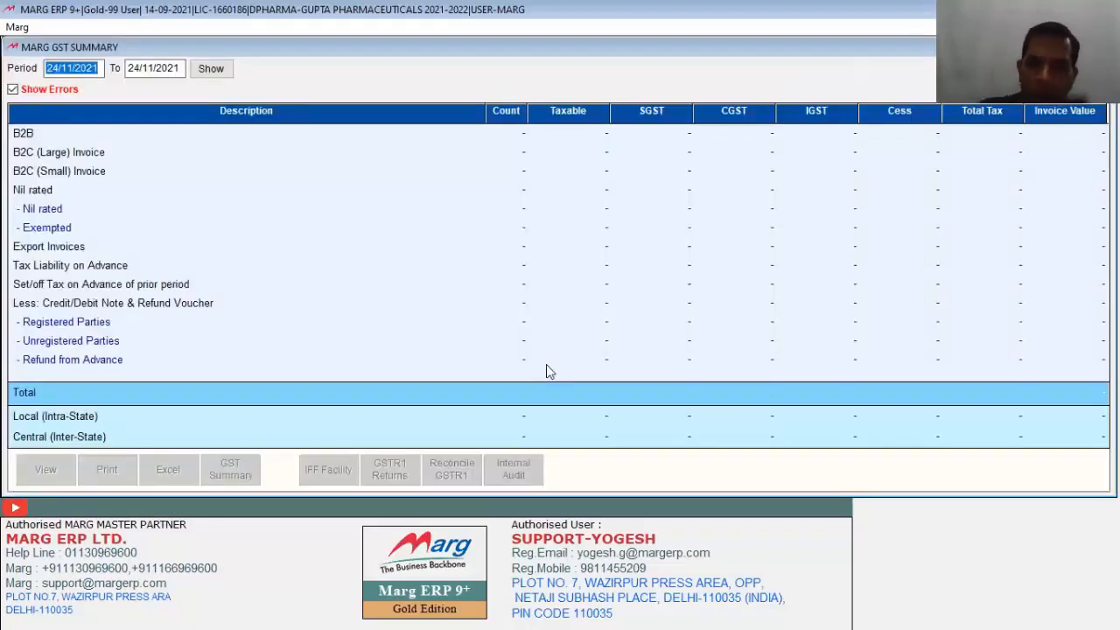
Step: Show the 24/11/2021 summary without the errors-only filter and open the B2B details
key("Tab")
key("Tab")
key("space")
key("Tab")
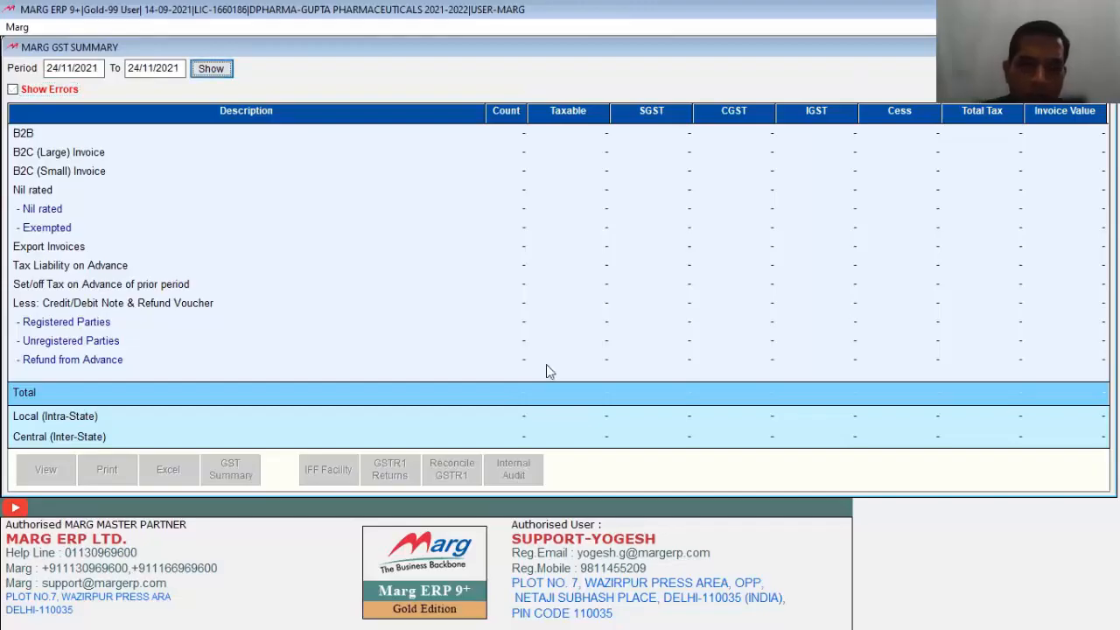
key("Return")
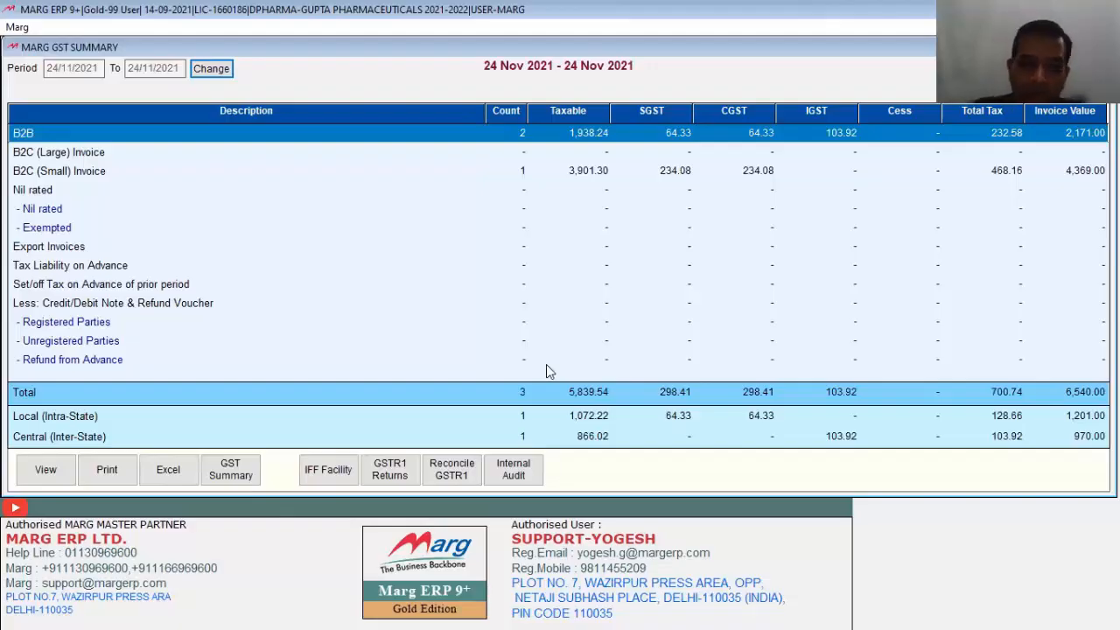
key("Return")
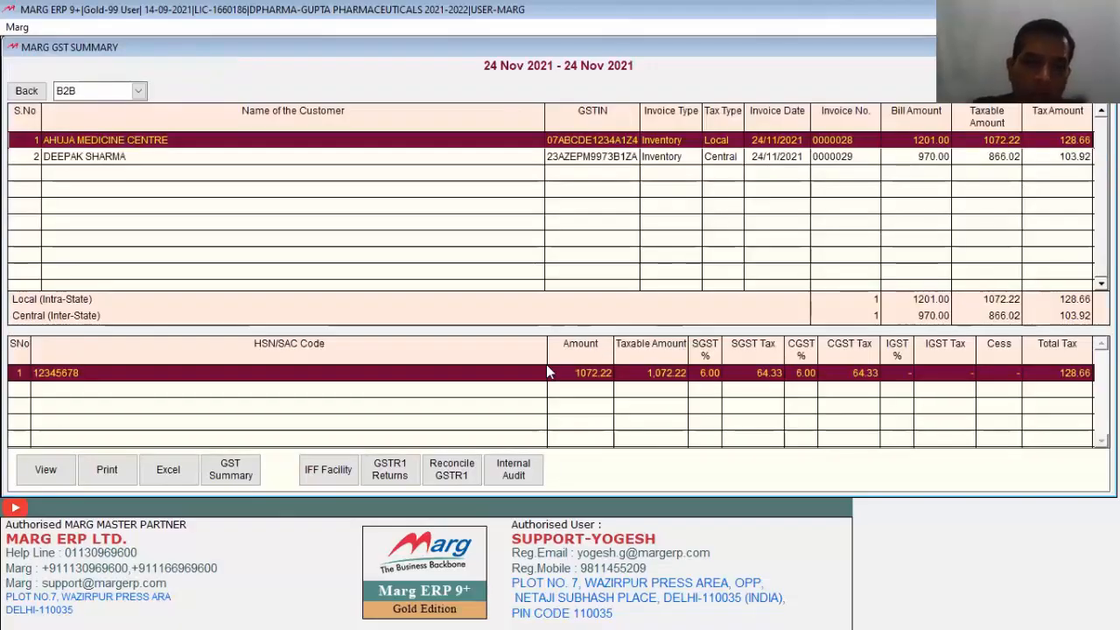
key("Down")
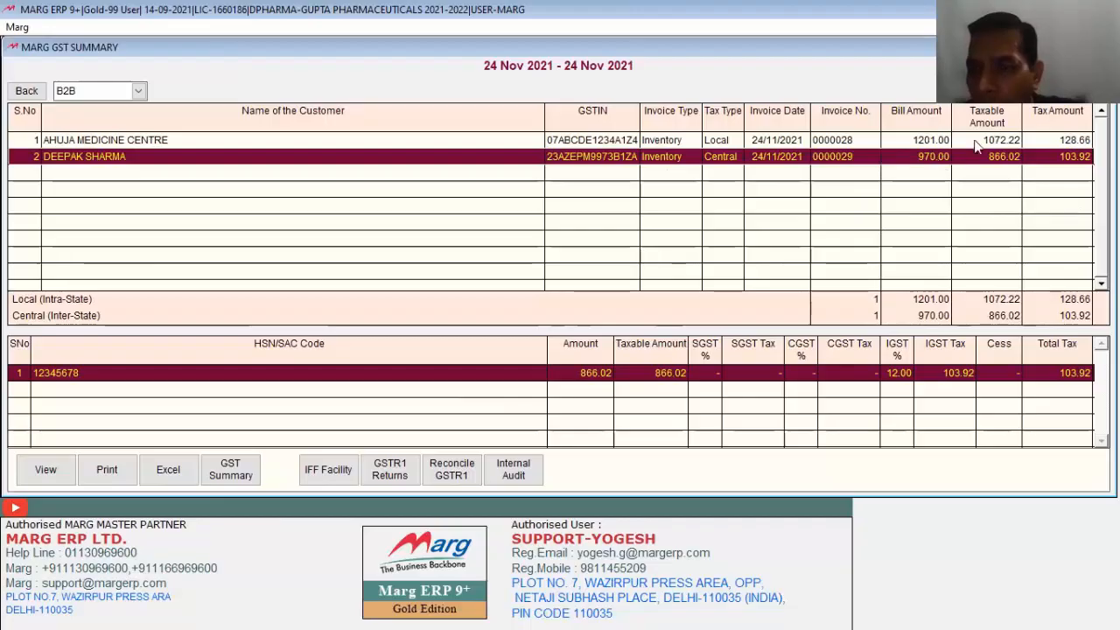
left_click(45, 470)
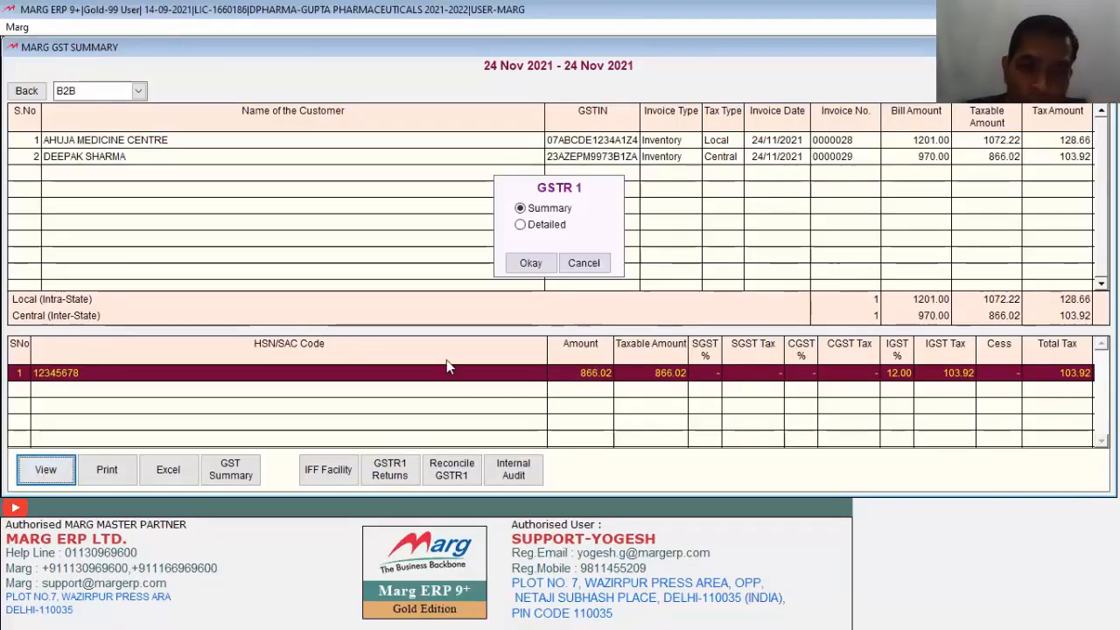
left_click(519, 224)
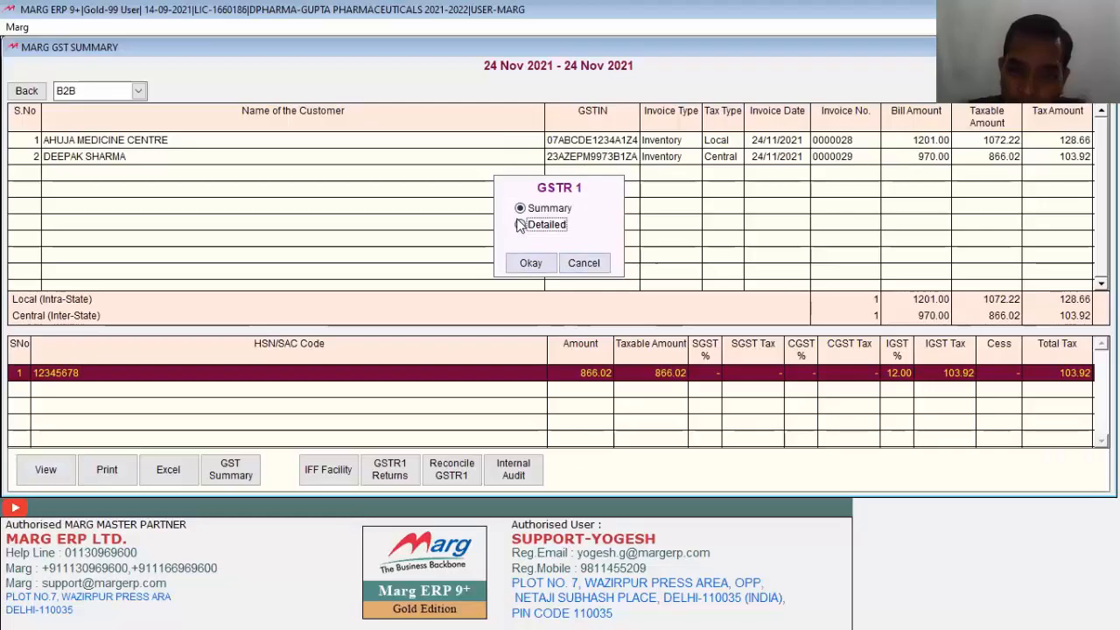
left_click(527, 262)
left_click(564, 293)
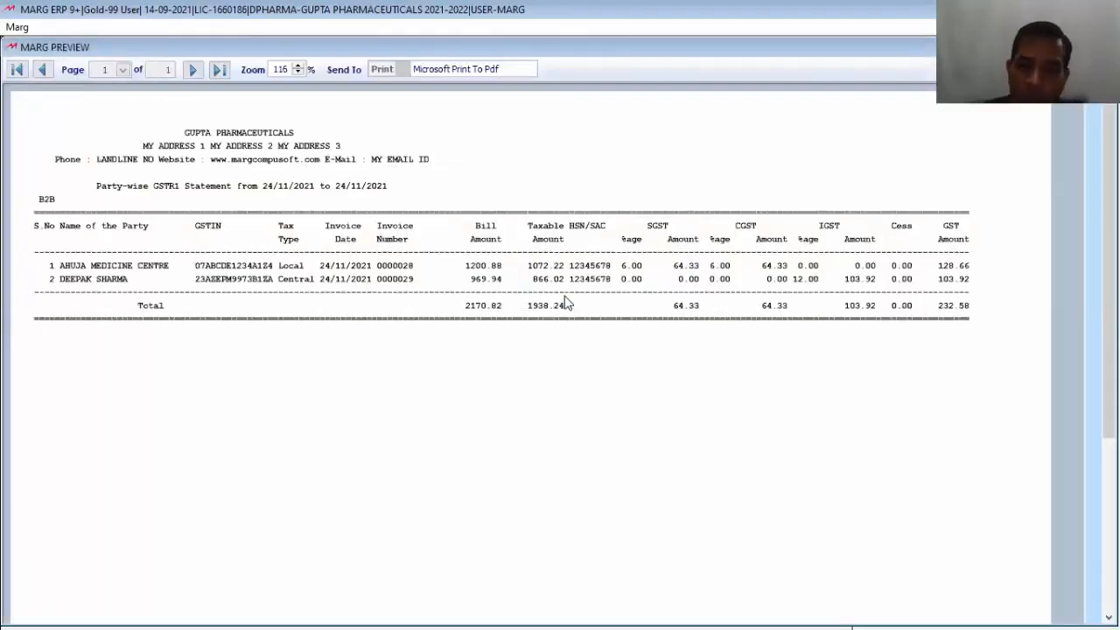
key("Escape")
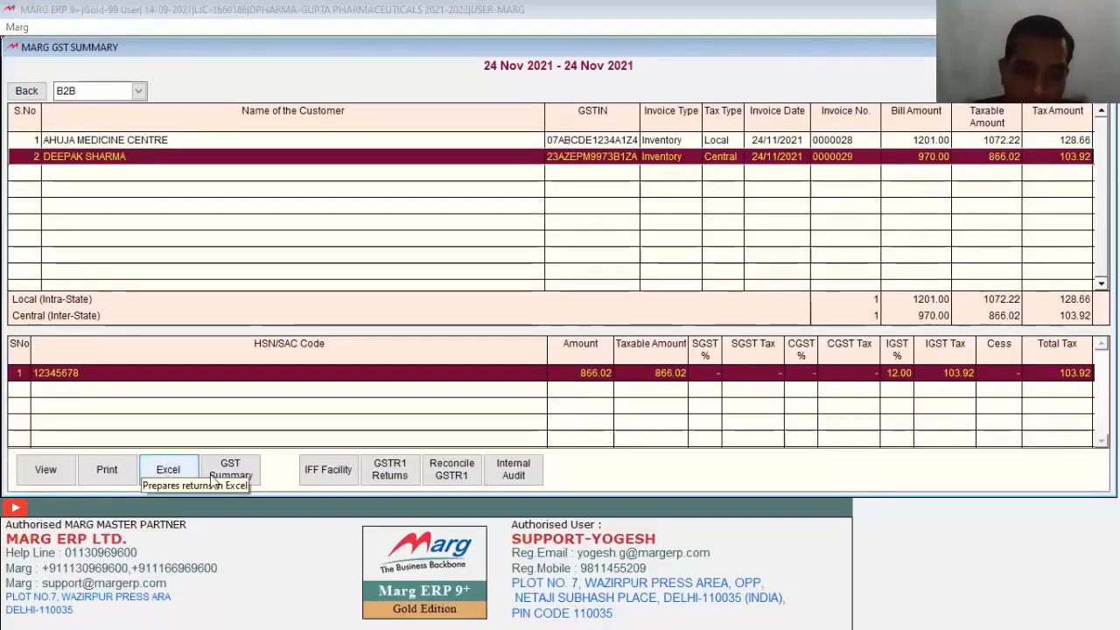
Step: View the GSTR1 ledger summary and IFF export options, closing both unused
left_click(252, 478)
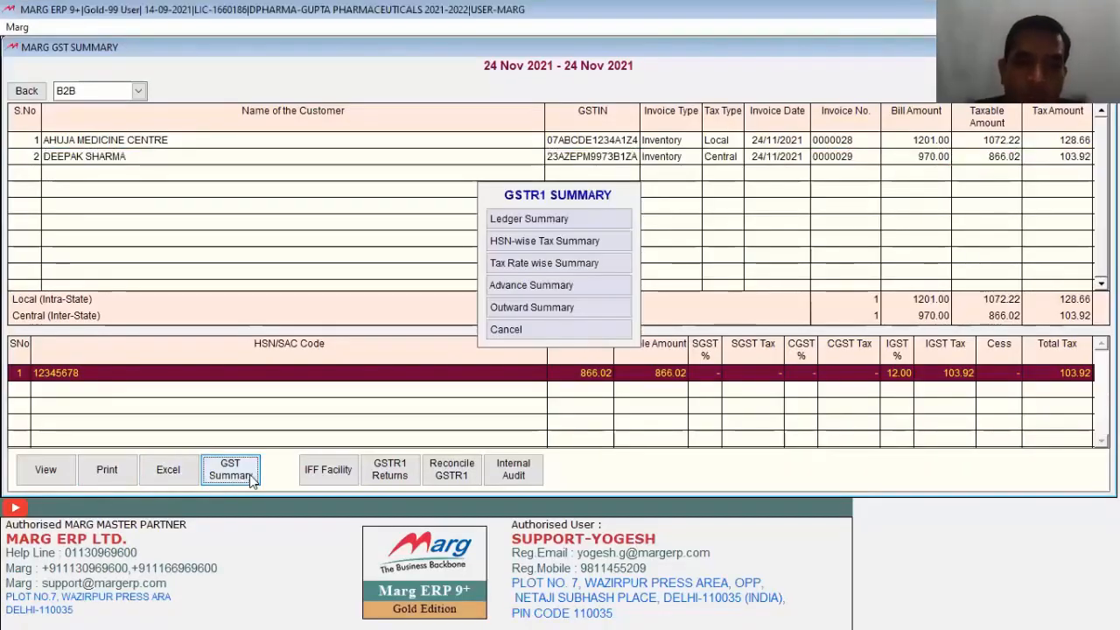
left_click(523, 219)
key("Escape")
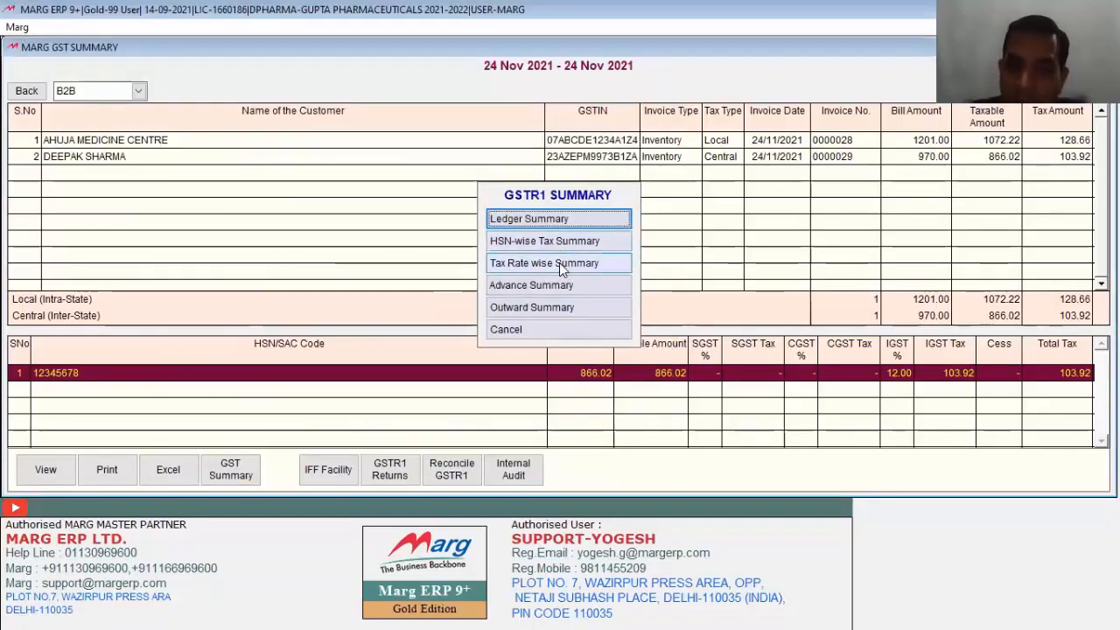
left_click(522, 328)
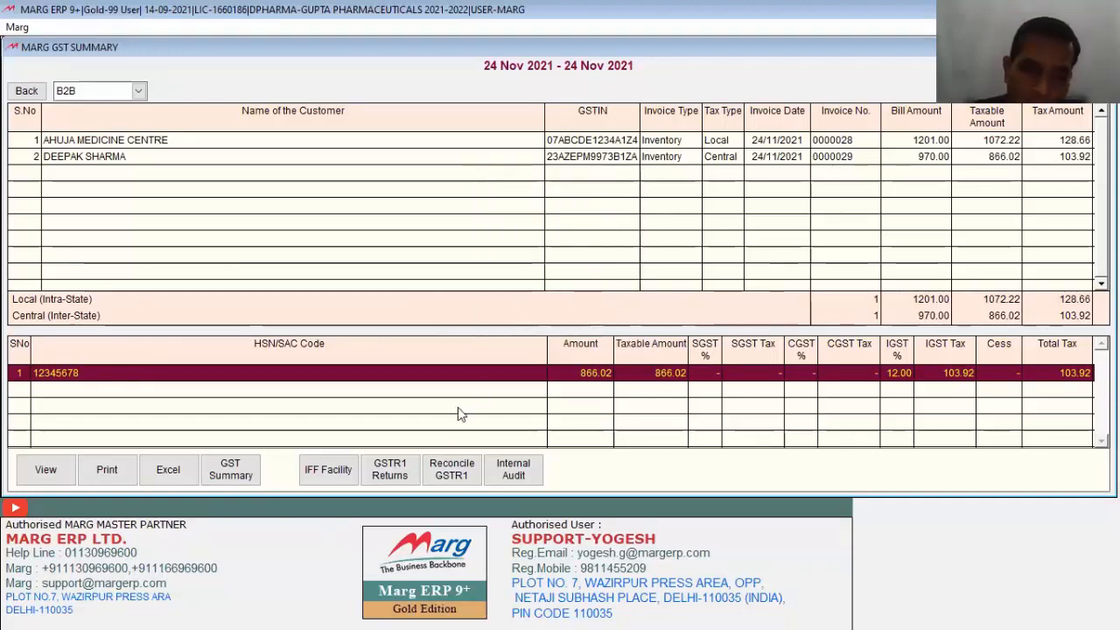
left_click(325, 472)
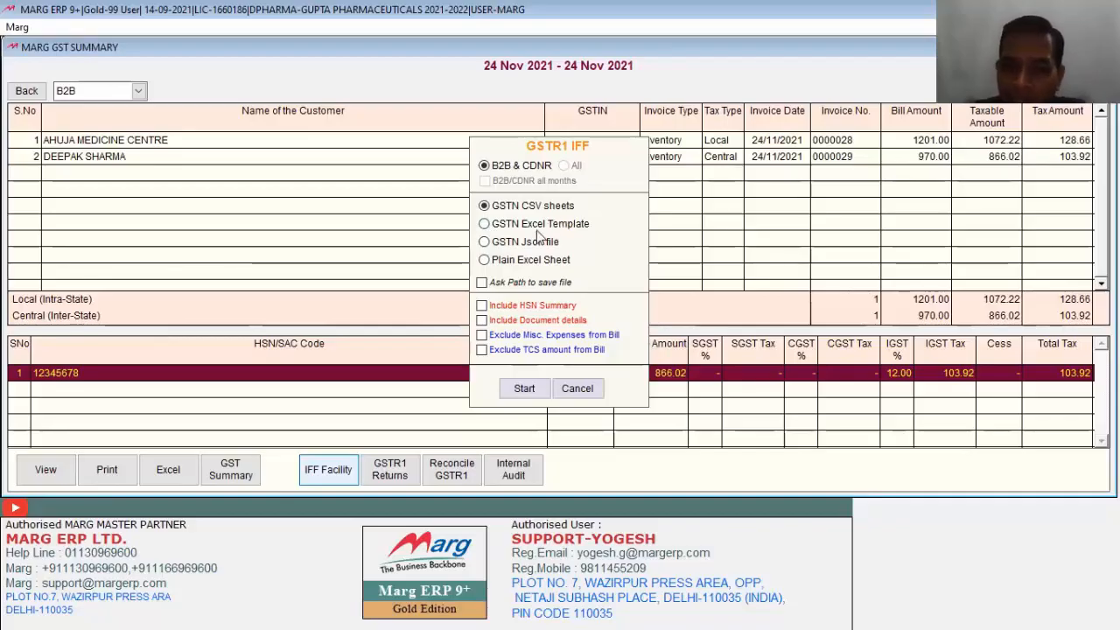
left_click(577, 387)
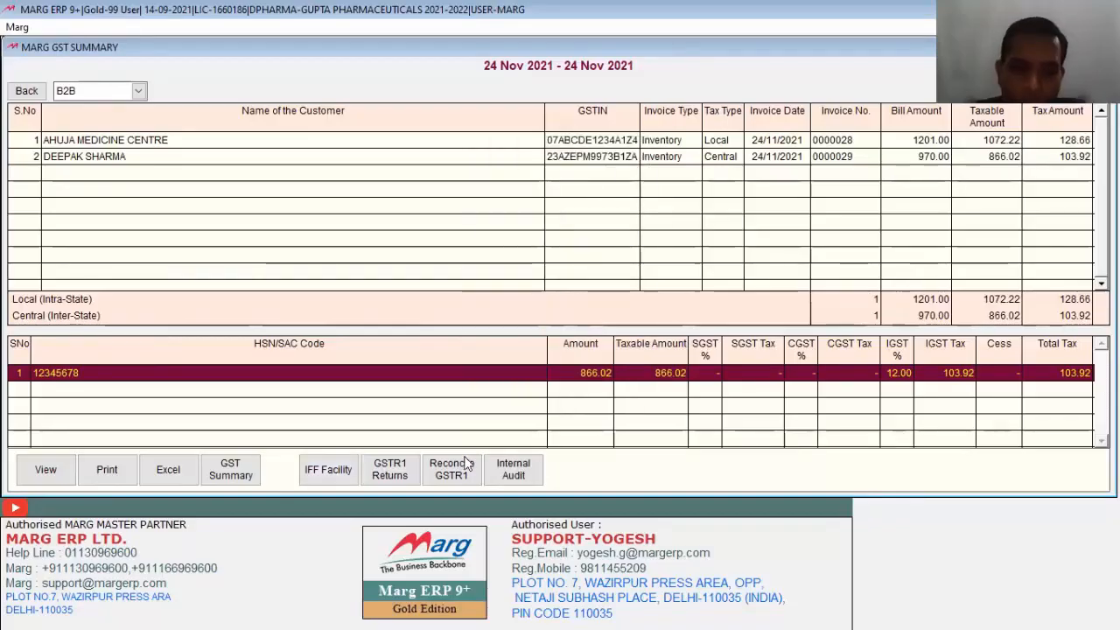
Step: Cancel the GSTR1 returns export, check reconciliation status, and run the internal audit
left_click(390, 472)
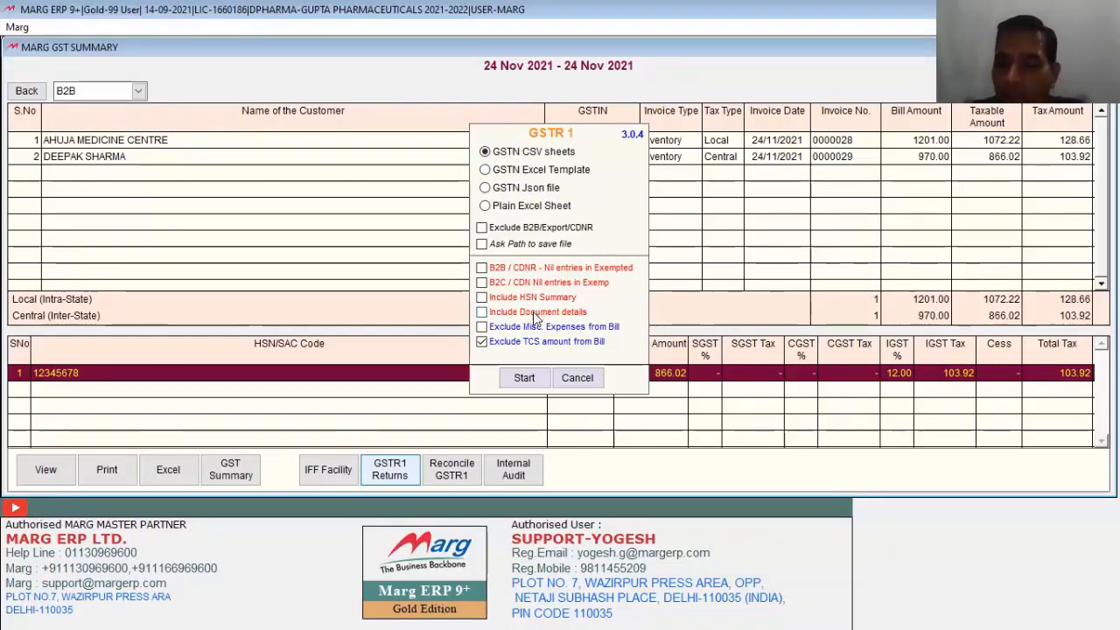
left_click(577, 377)
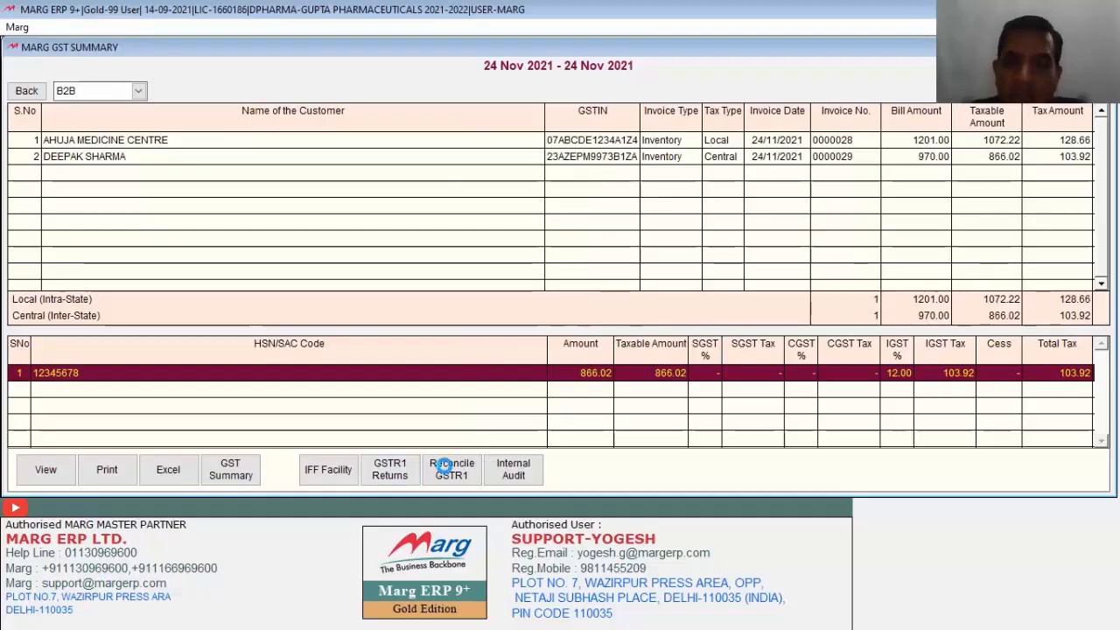
left_click(446, 468)
left_click(910, 83)
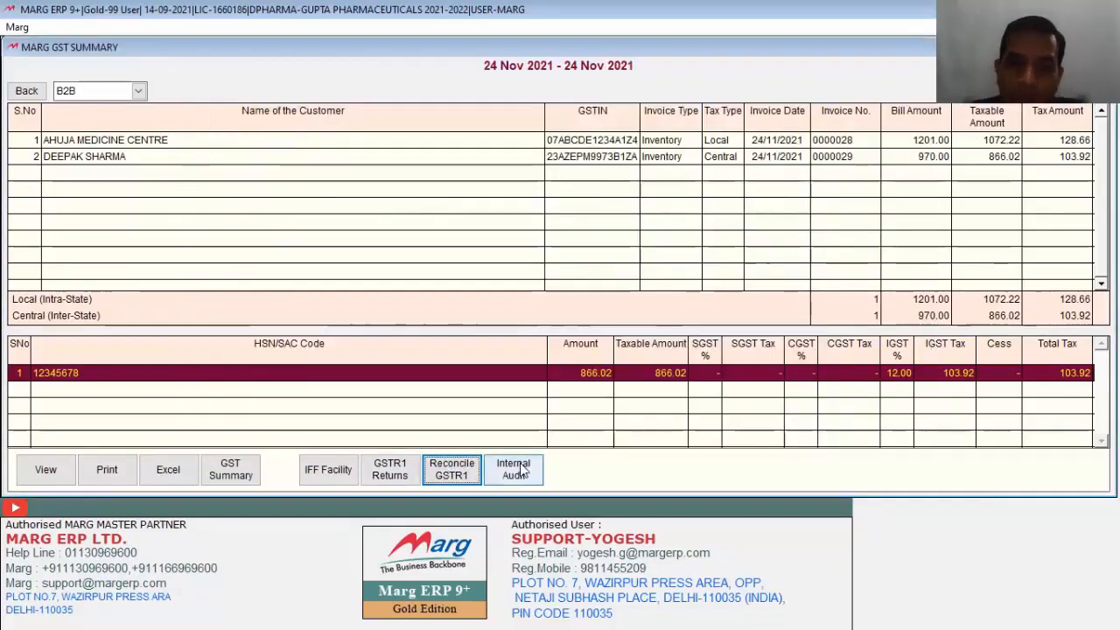
left_click(523, 471)
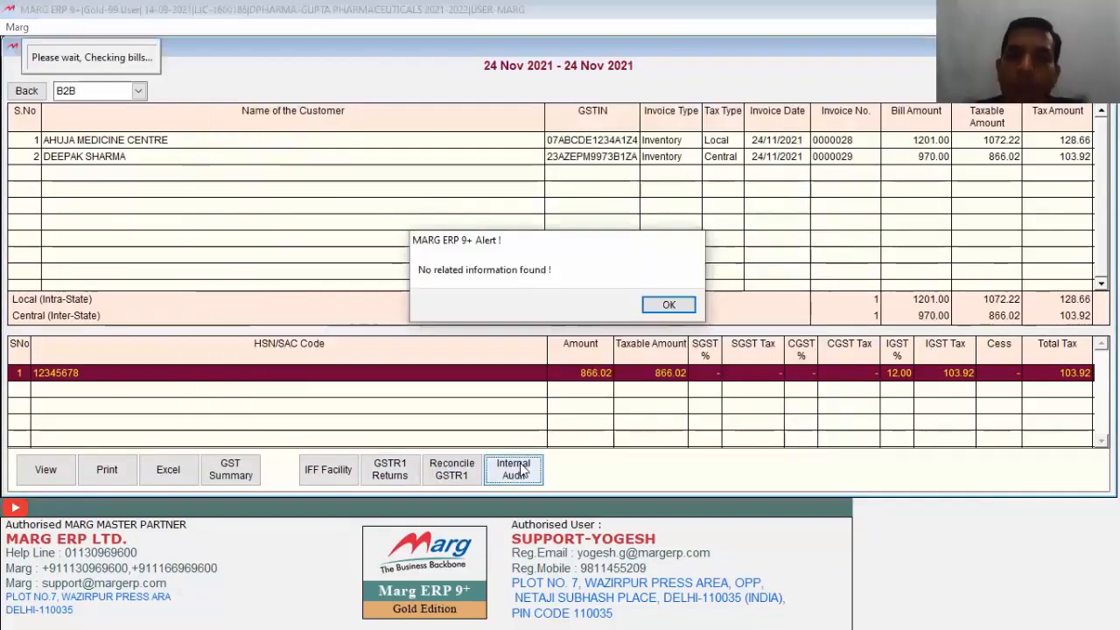
Step: Dismiss the no-information alert and back out of the 24 Nov 2021 GST Summary
left_click(653, 308)
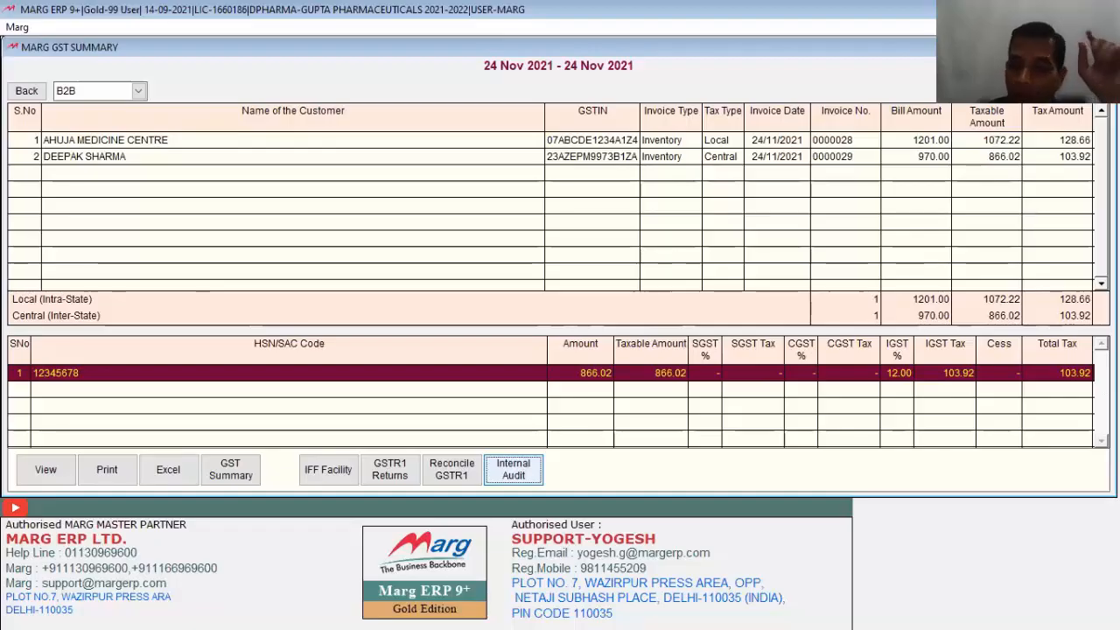
key("Escape")
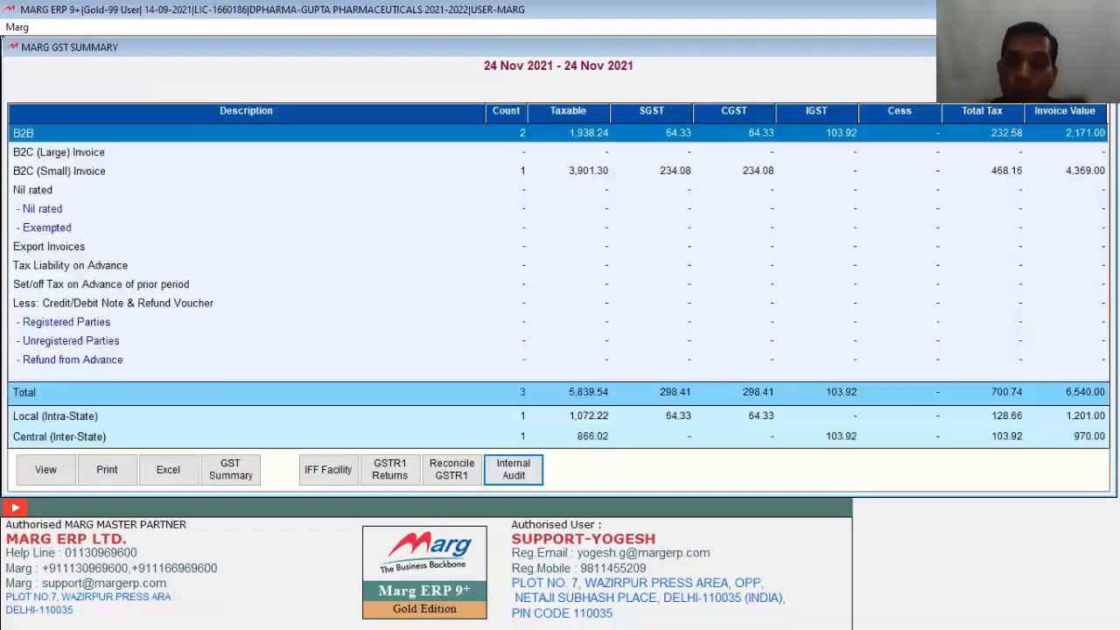
key("Escape")
Step: List GST return errors for 24-11-2021, then open ledger options for AHUJA MEDICINE CENTRE's flagged bill 0000028
left_click(562, 362)
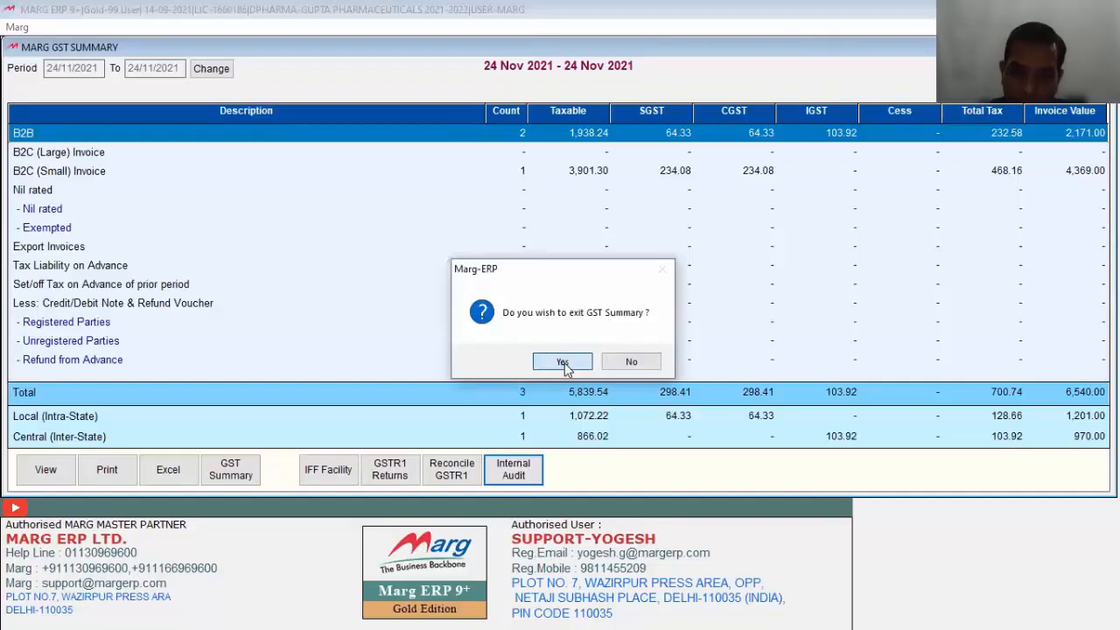
mouse_move(352, 131)
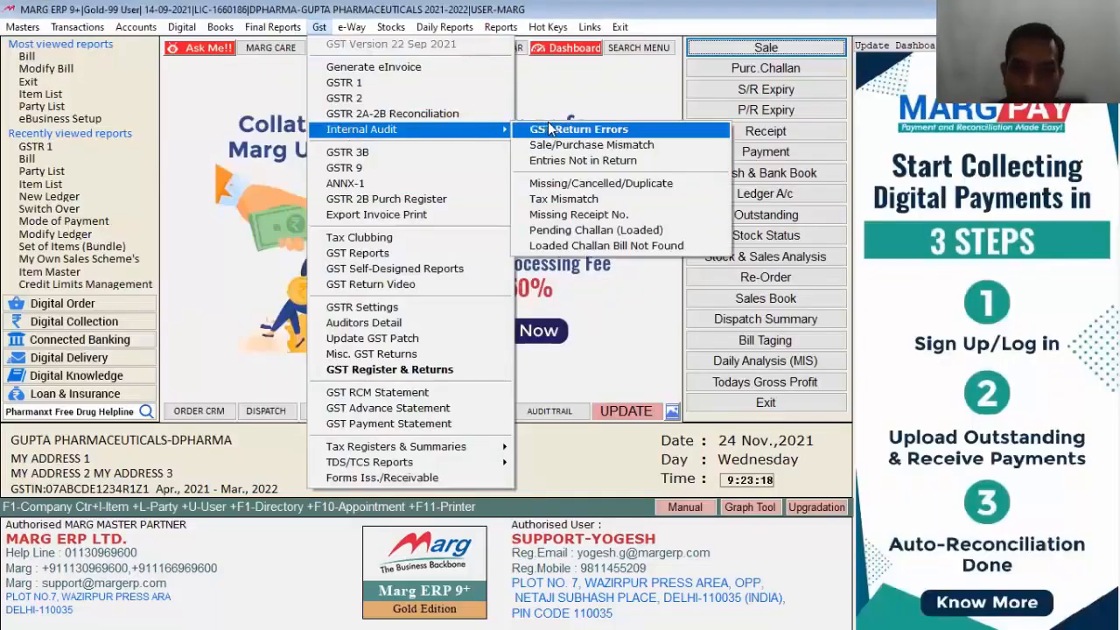
left_click(602, 131)
key("Return")
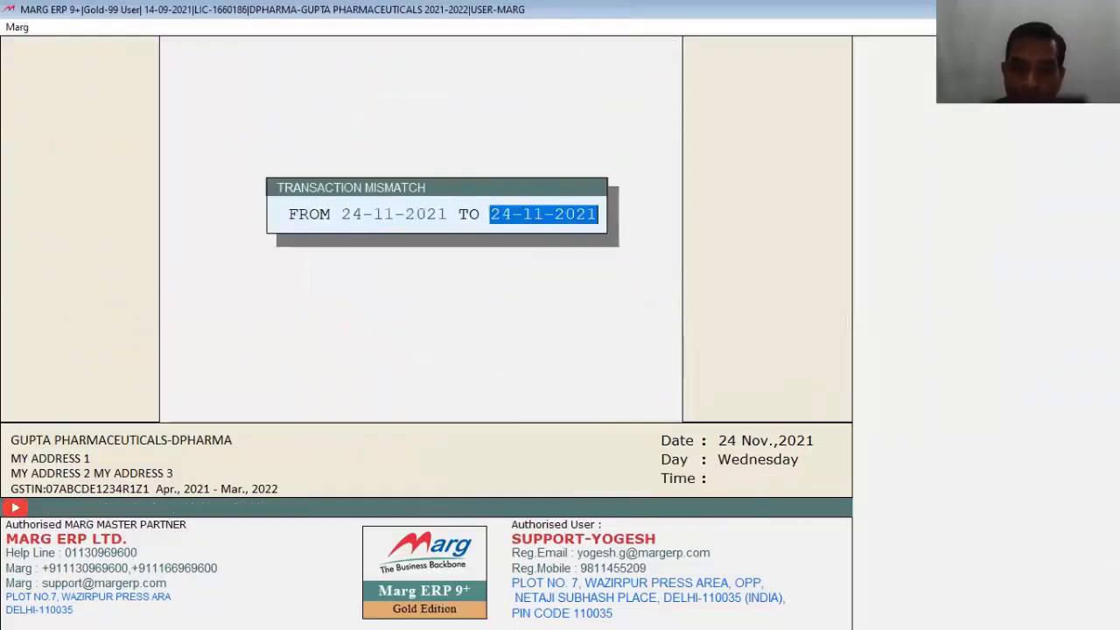
key("Return")
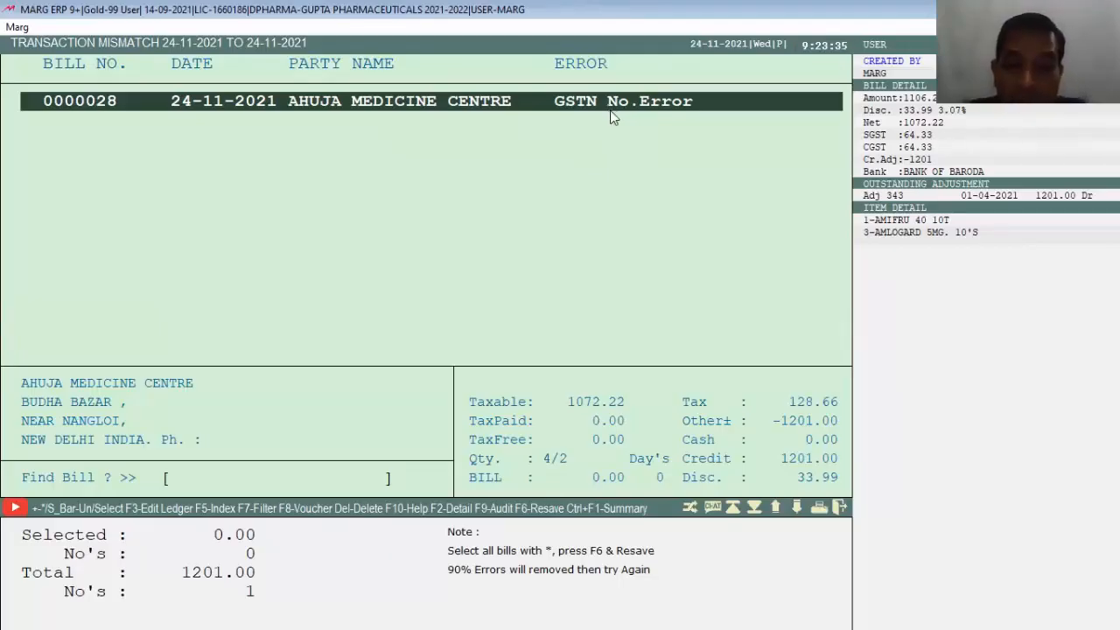
key("F3")
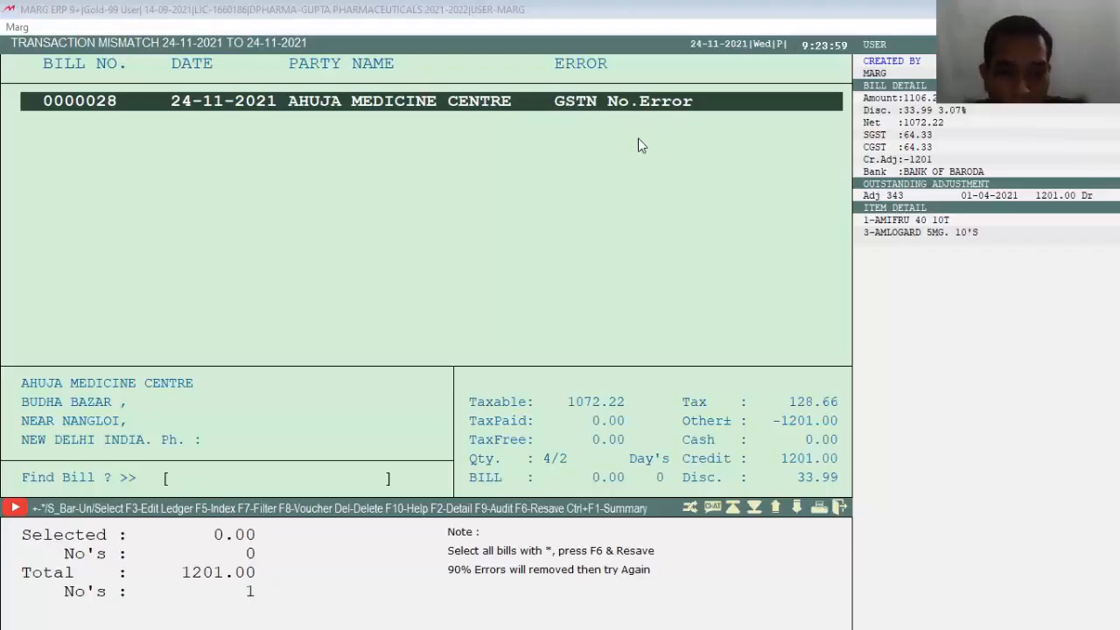
key("F3")
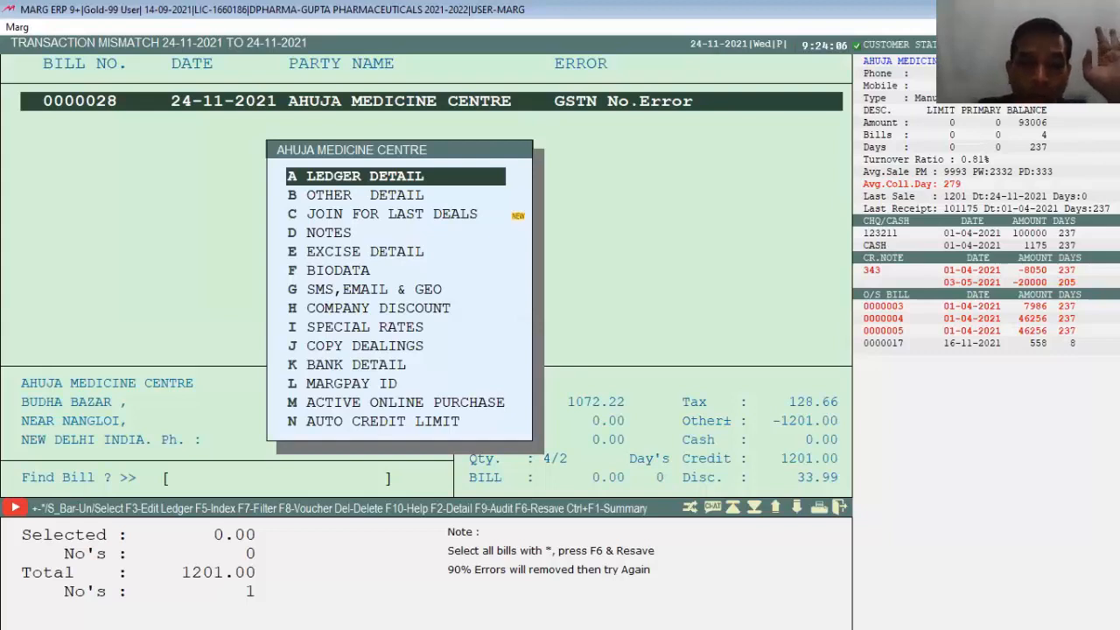
Step: Modify AHUJA MEDICINE CENTRE's ledger with the corrected GSTIN, updating its state to 21-ORISSA
key("Return")
key("Right")
key("Return")
key("Return")
key("Return")
key("Return")
key("Return")
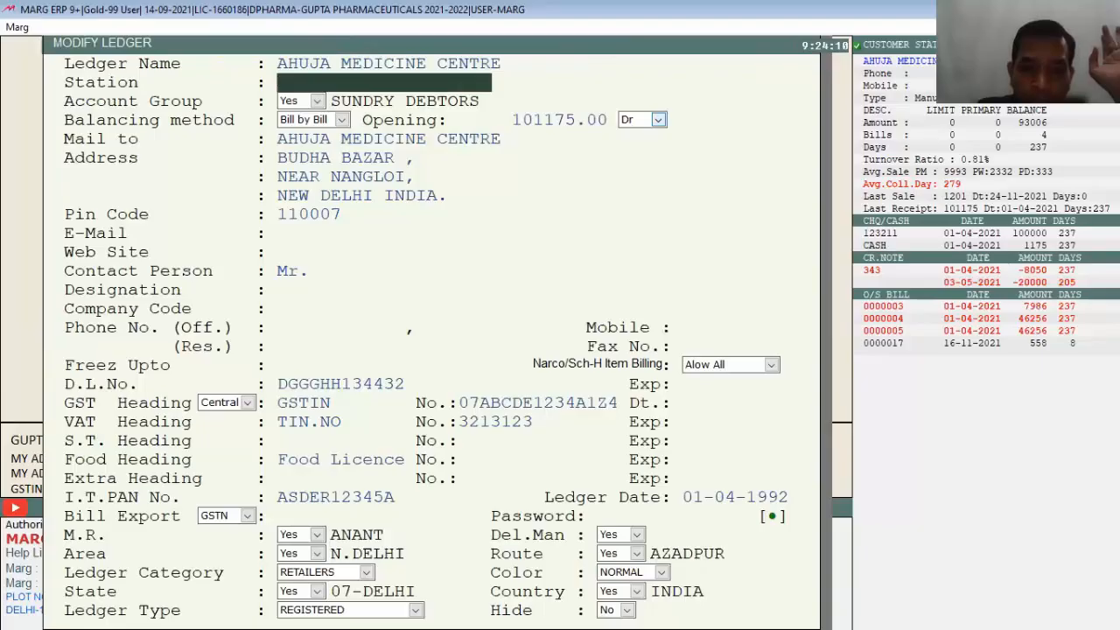
key("Return")
key("Return")
key("Return")
key("Return")
key("Return")
key("Return")
key("Return")
key("Return")
key("Return")
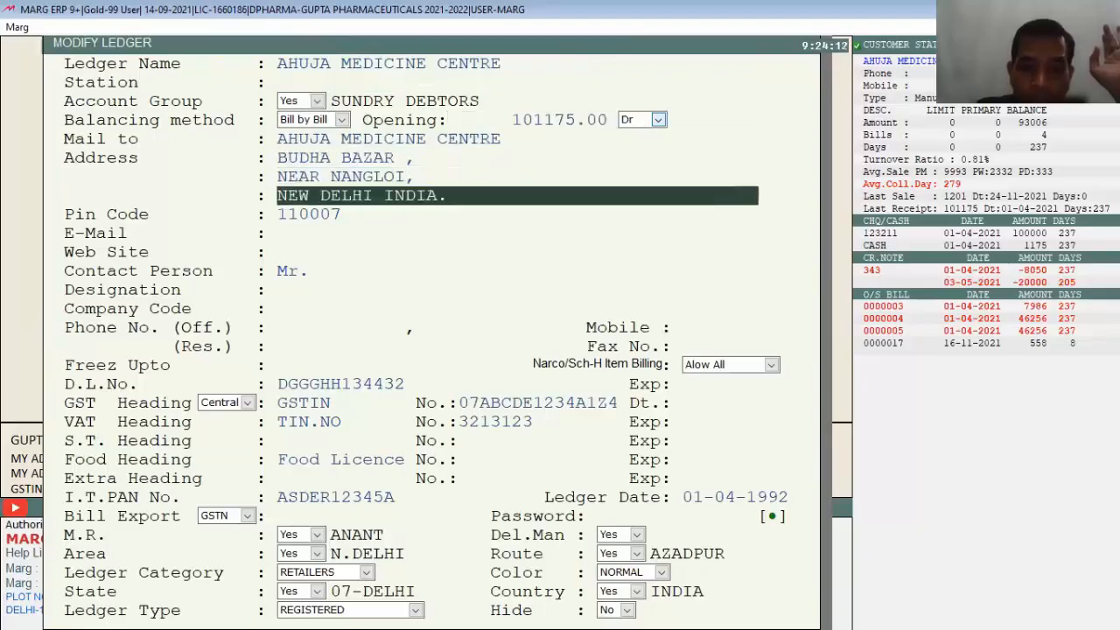
key("Return")
key("Return")
key("Return")
key("Return")
key("Return")
key("Return")
key("Return")
key("Return")
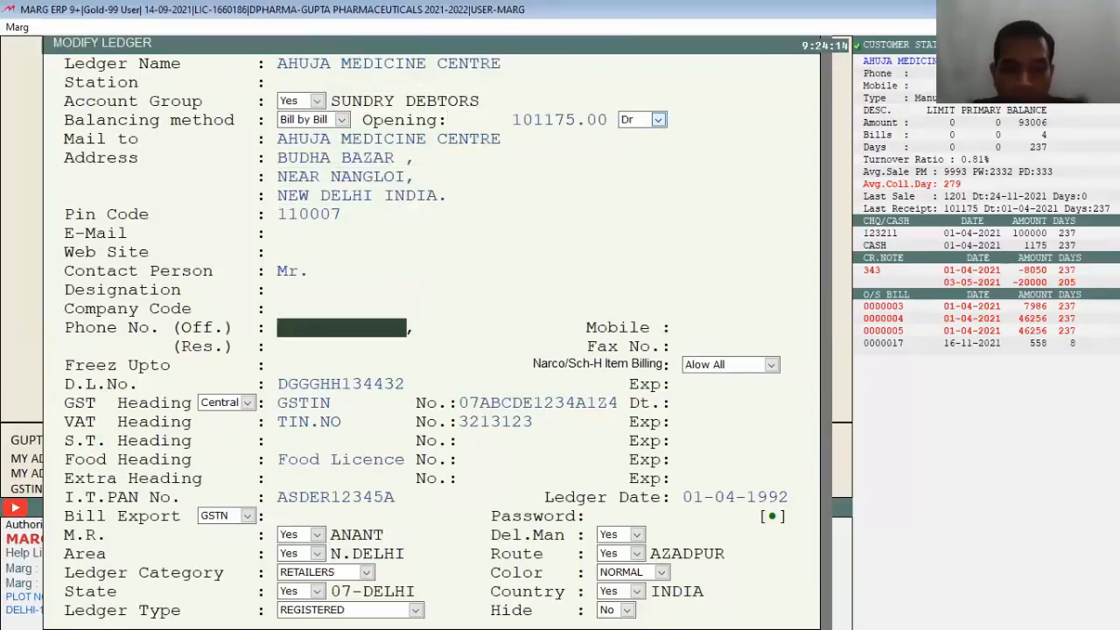
key("Return")
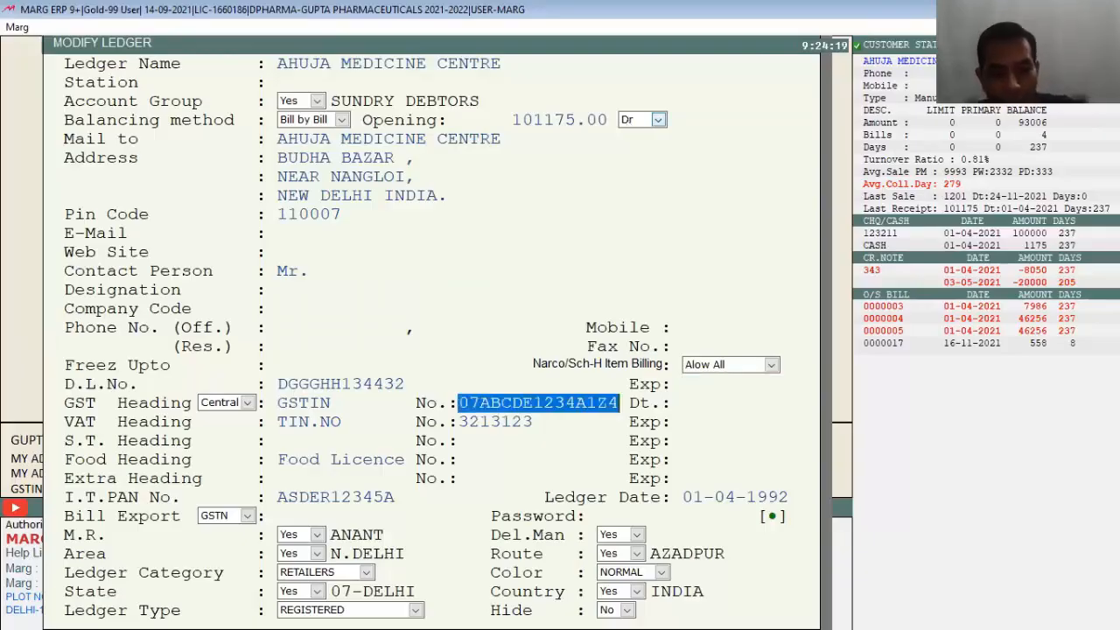
key("Return")
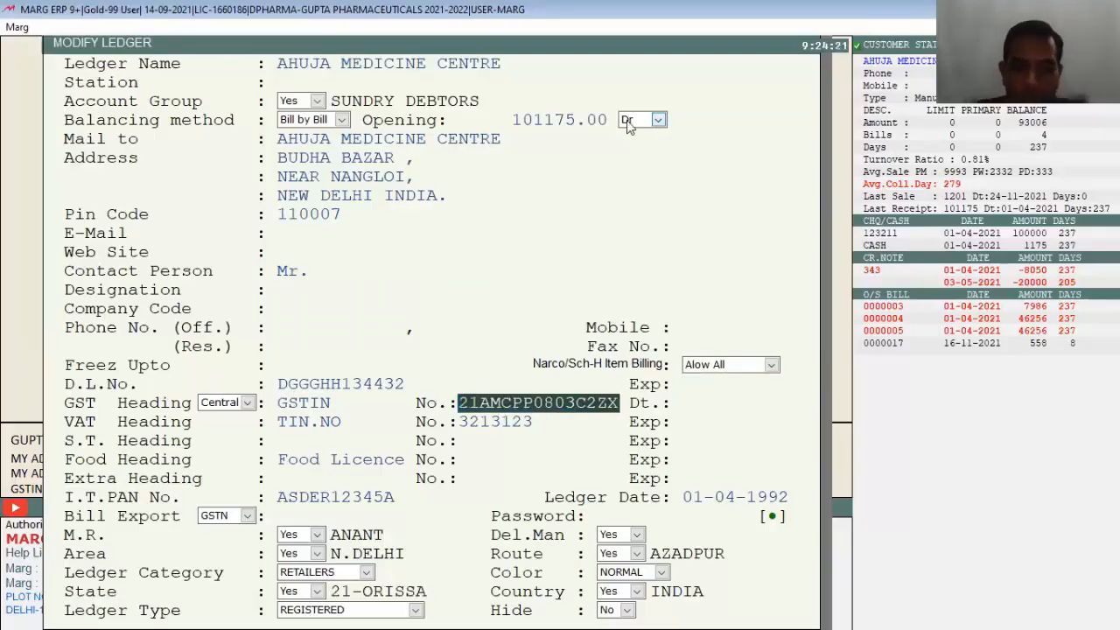
Step: Save the ledger, quit the errors list, and rerun the GST Return Errors check
key("ctrl+w")
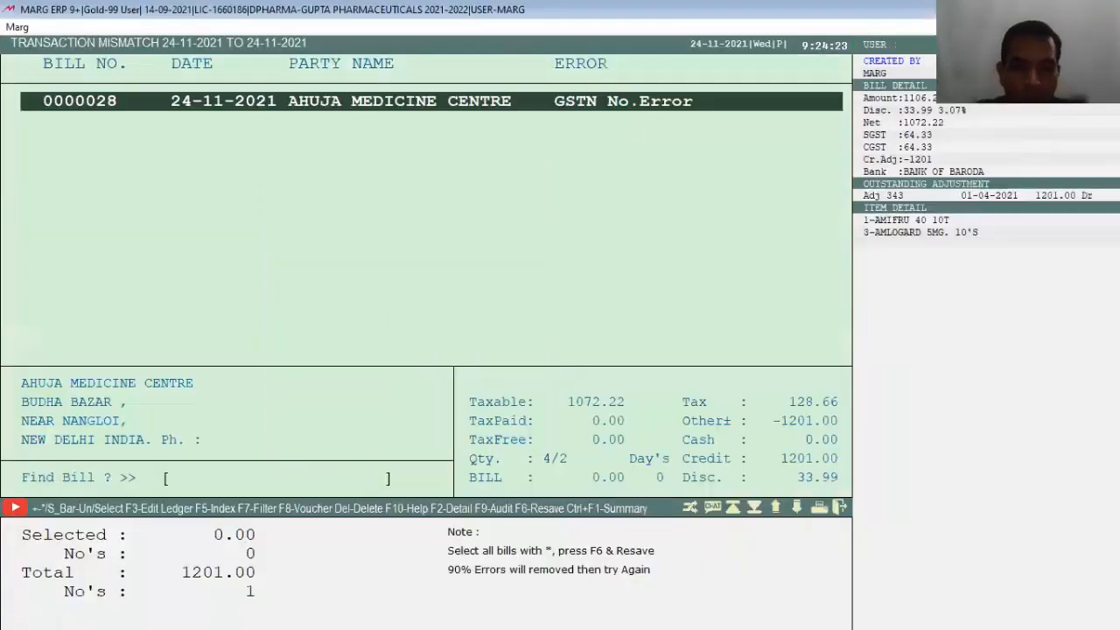
key("Escape")
key("Right")
key("Return")
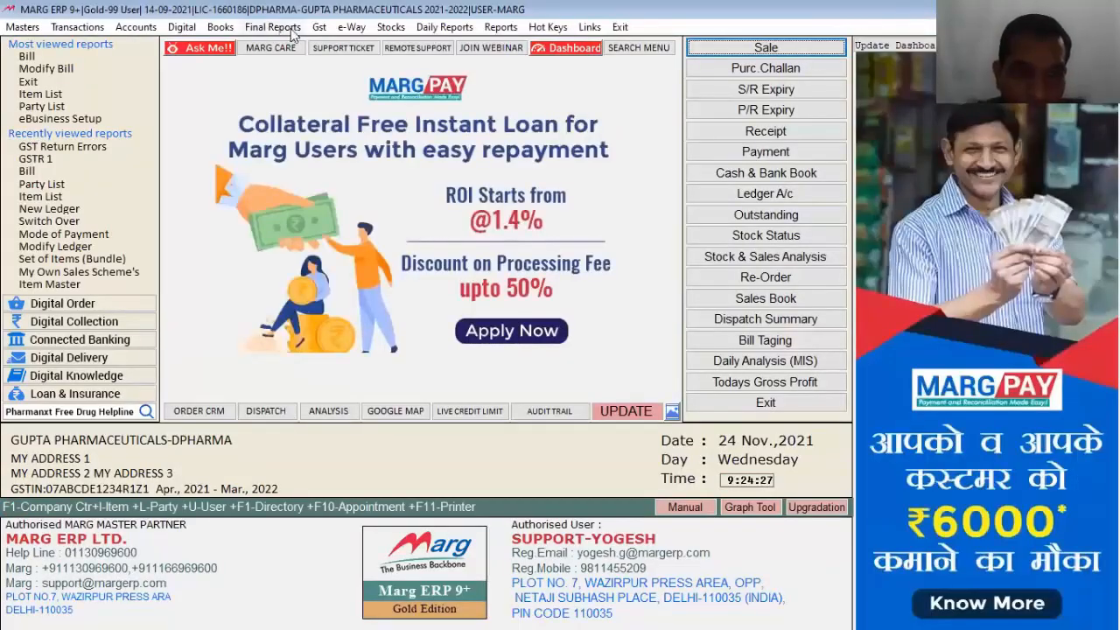
left_click(319, 27)
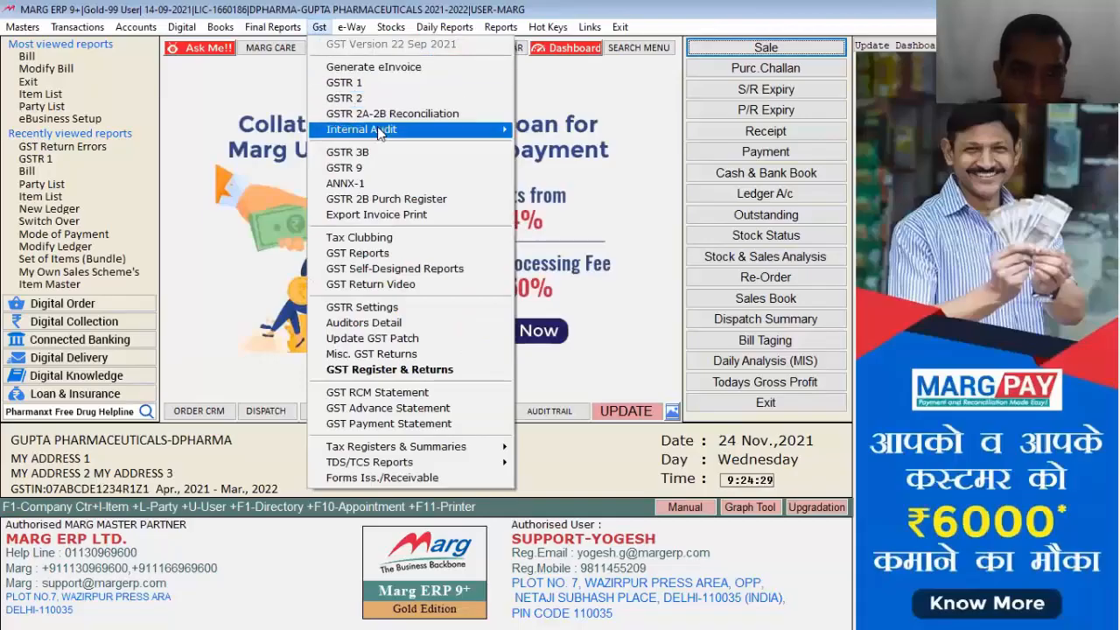
mouse_move(385, 129)
left_click(569, 131)
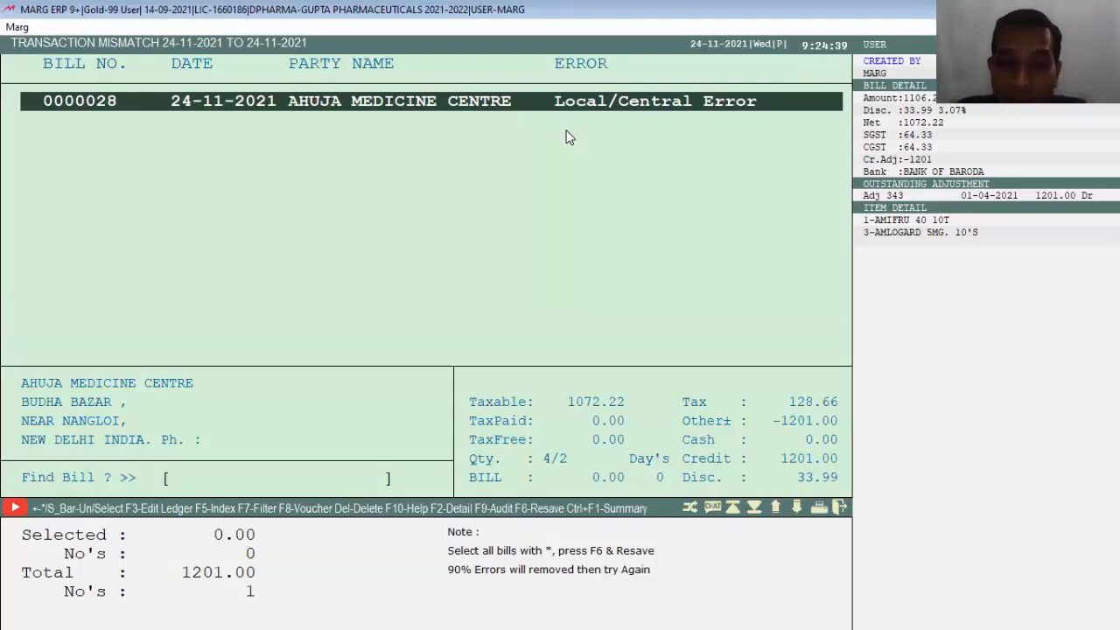
Step: Open bill 0000028 in modify mode, resave it, and quit the mismatch report
key("Return")
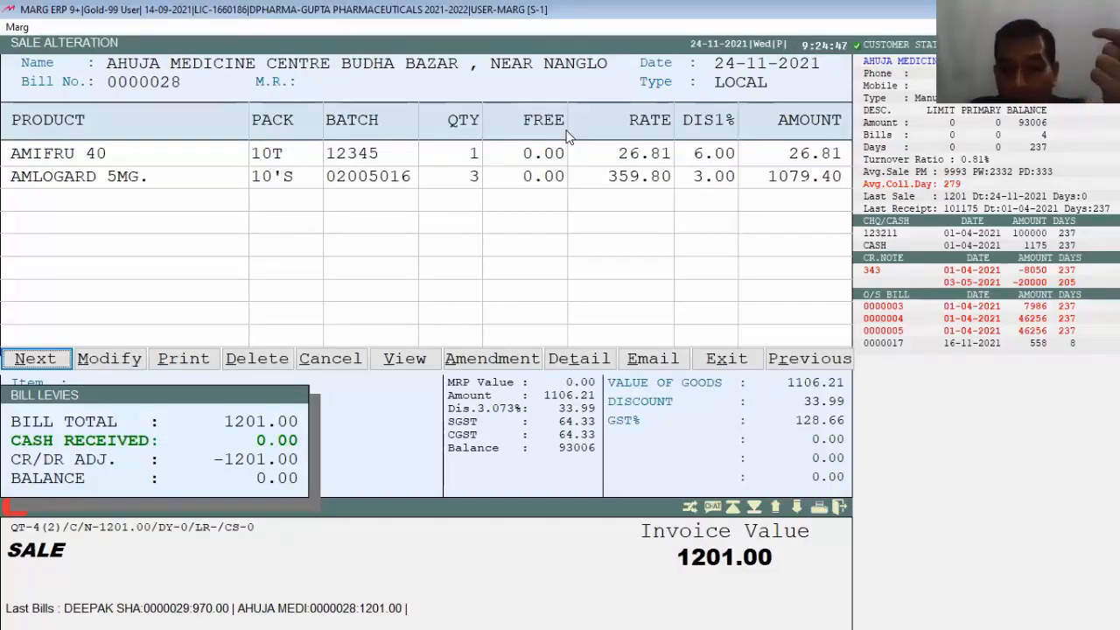
key("Right")
key("Return")
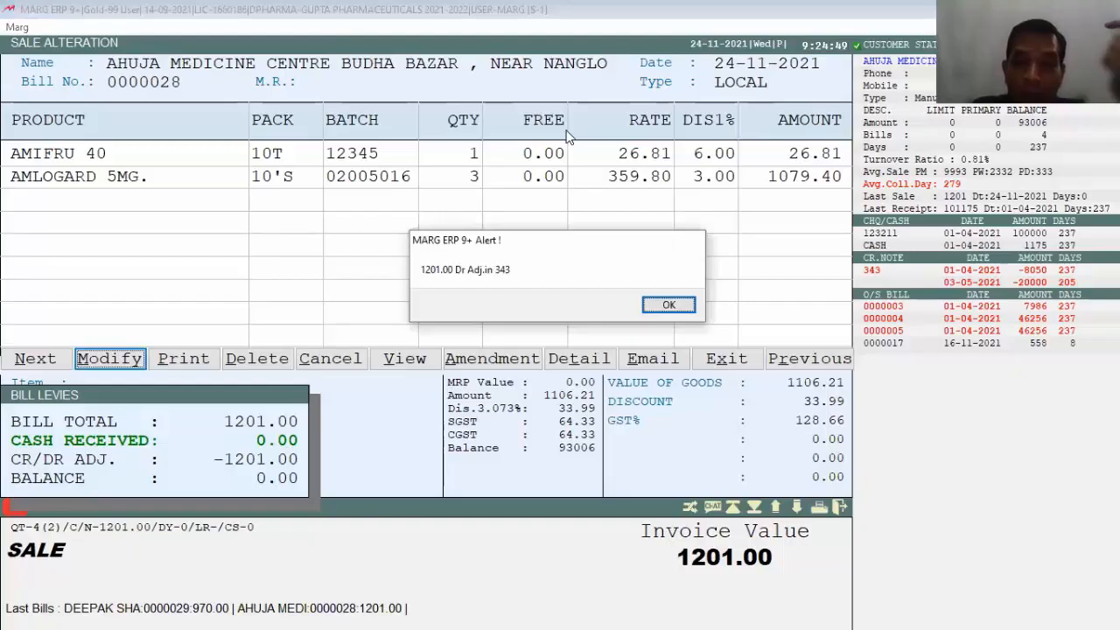
key("Return")
key("ctrl+w")
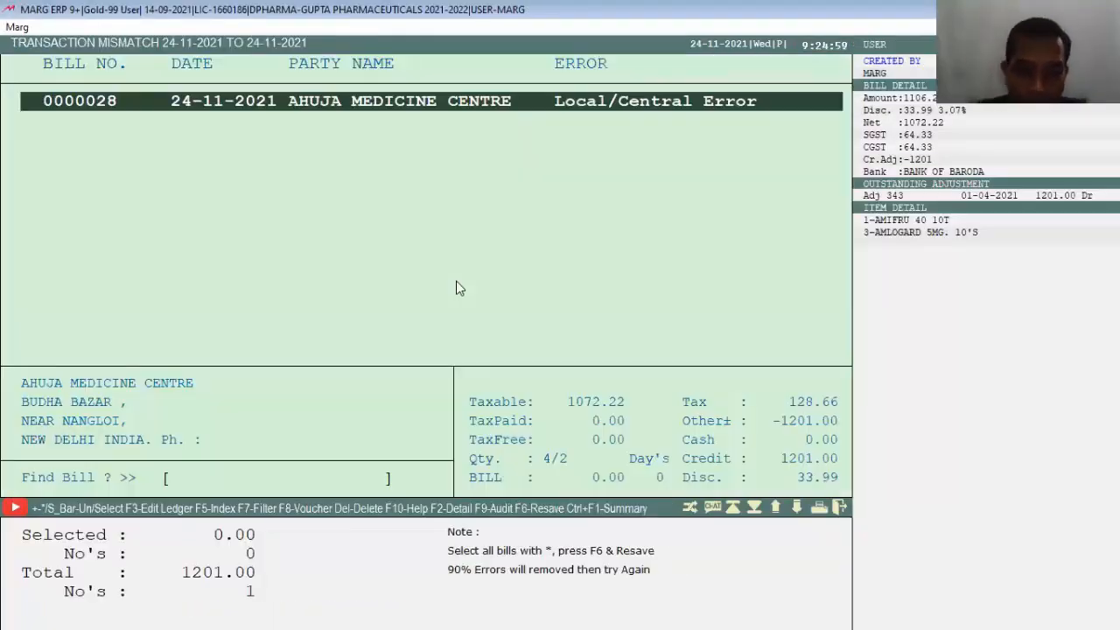
key("Escape")
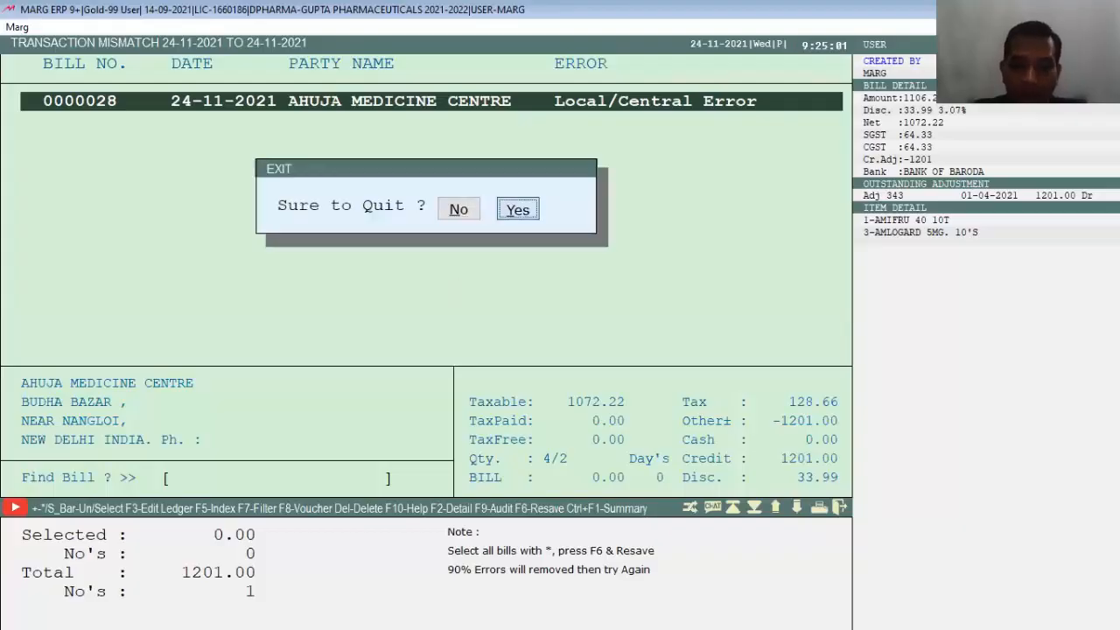
key("Return")
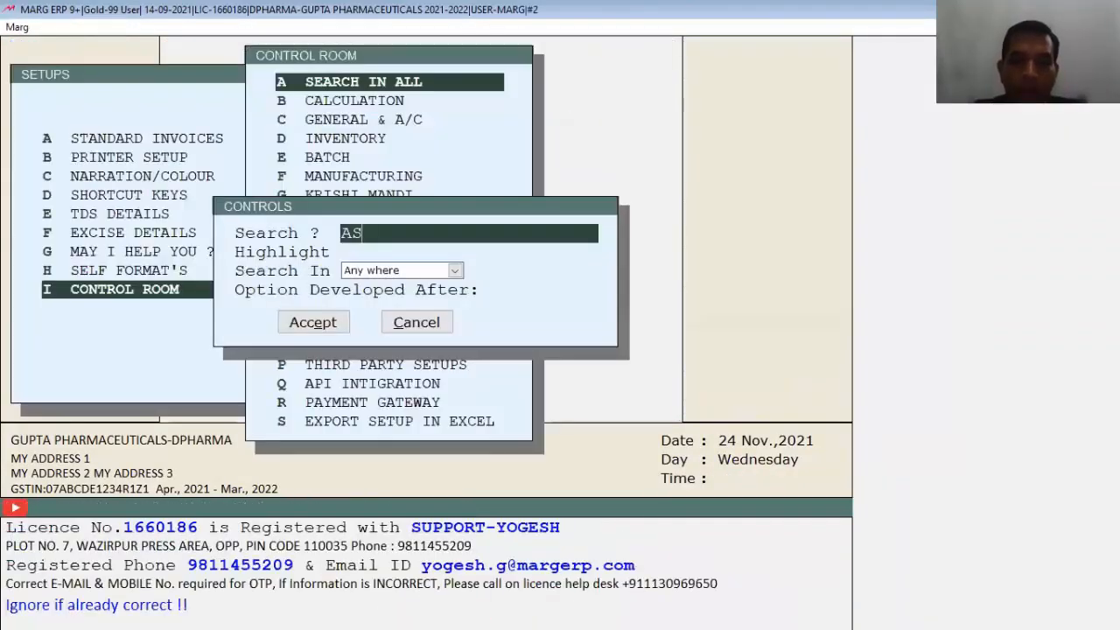
Step: Find the ASK SALE TYPE control, set it to Incl.Ask, and save the setting
type("K SALE TYPE")
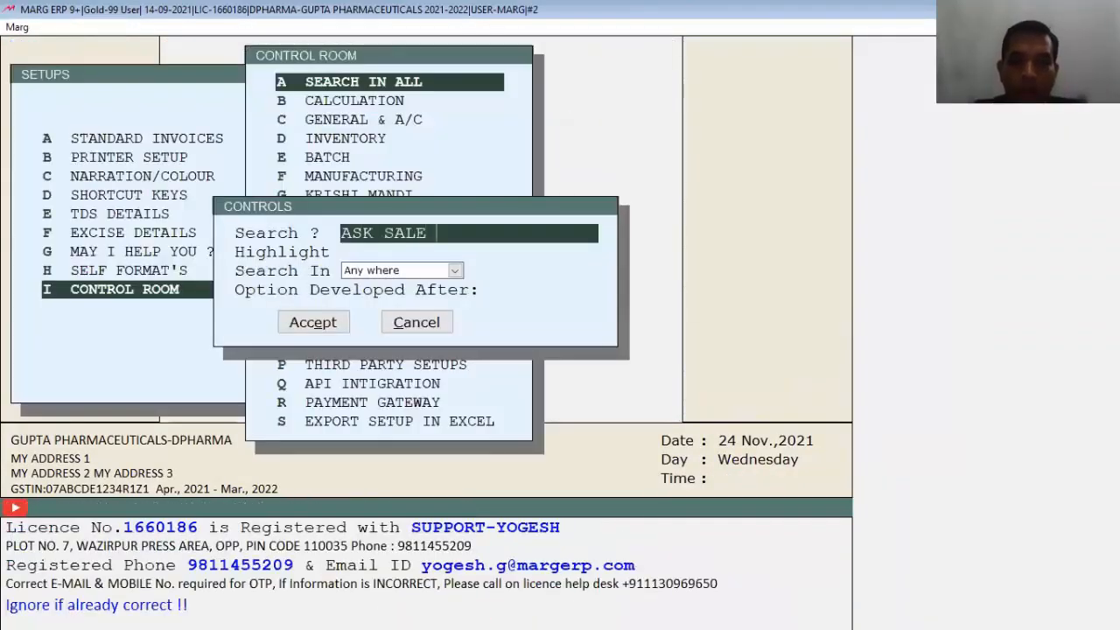
key("Return")
key("Return")
key("Return")
key("Return")
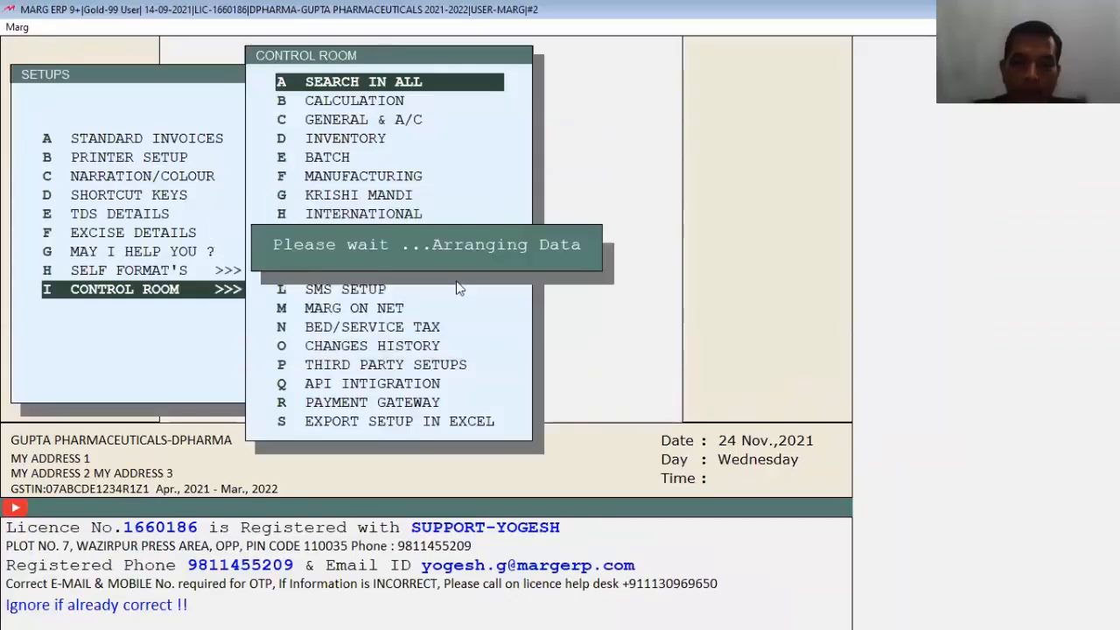
key("Return")
key("Return")
key("Return")
key("Return")
key("Return")
key("Escape")
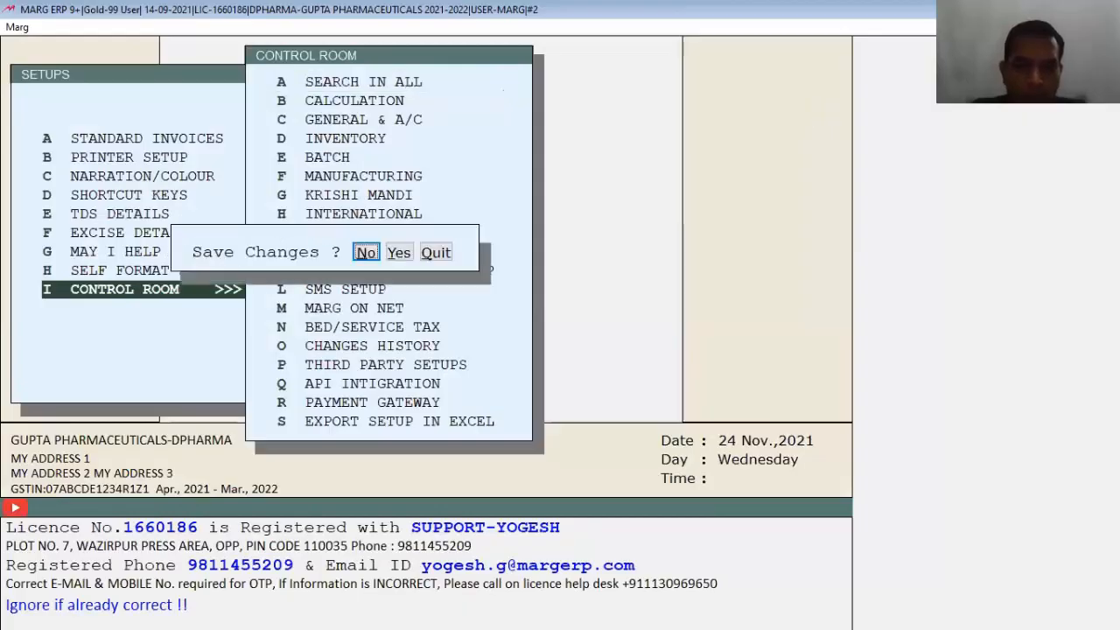
key("y")
key("Escape")
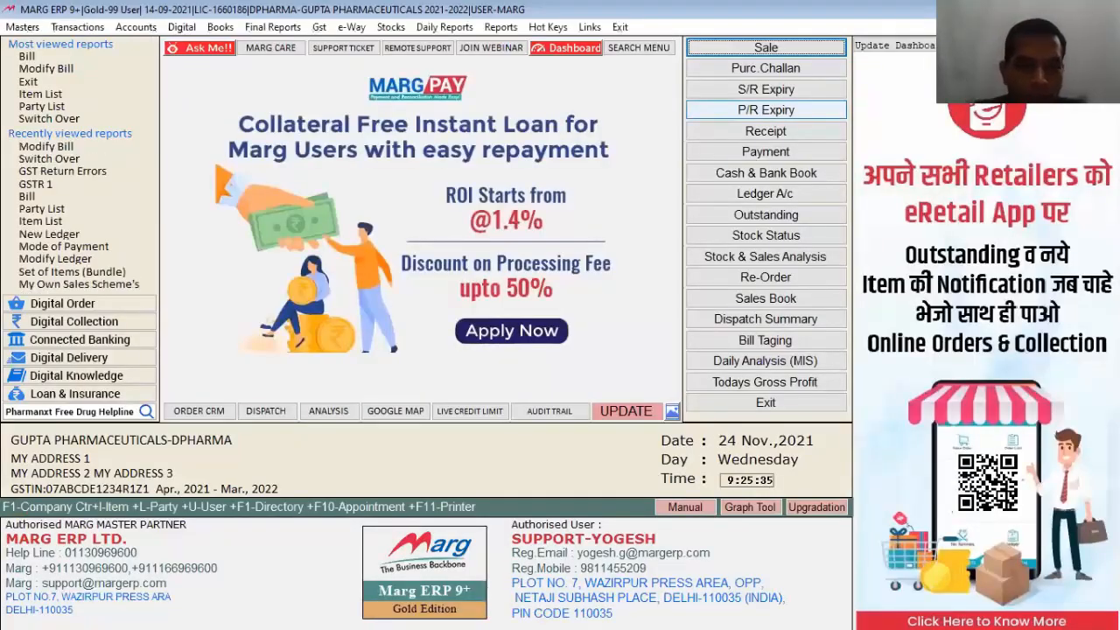
Step: Rerun the GST Return Errors report over the same date range
left_click(317, 27)
mouse_move(350, 131)
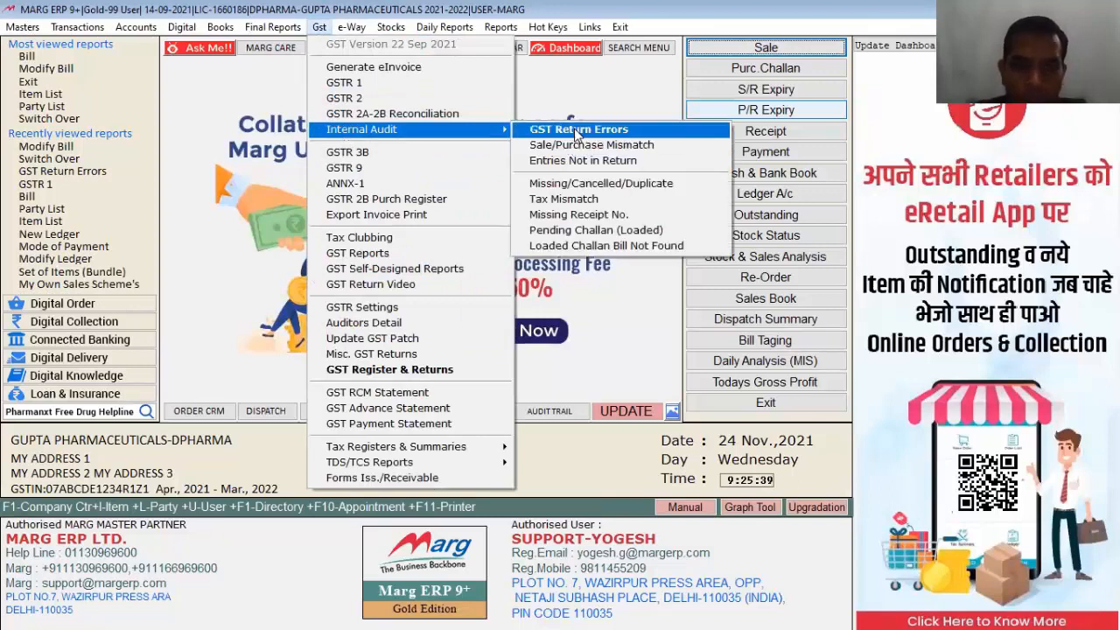
left_click(574, 130)
key("Return")
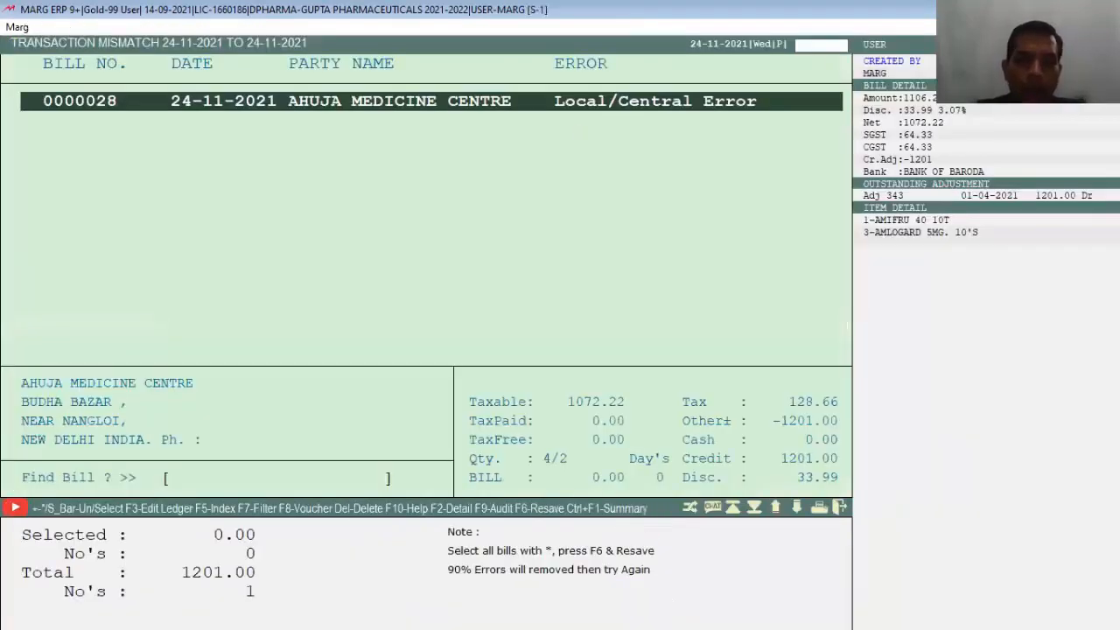
Step: Change bill 0000028's sales type from the Sales Type list, resave it, and open company details
key("Return")
key("Right")
key("Return")
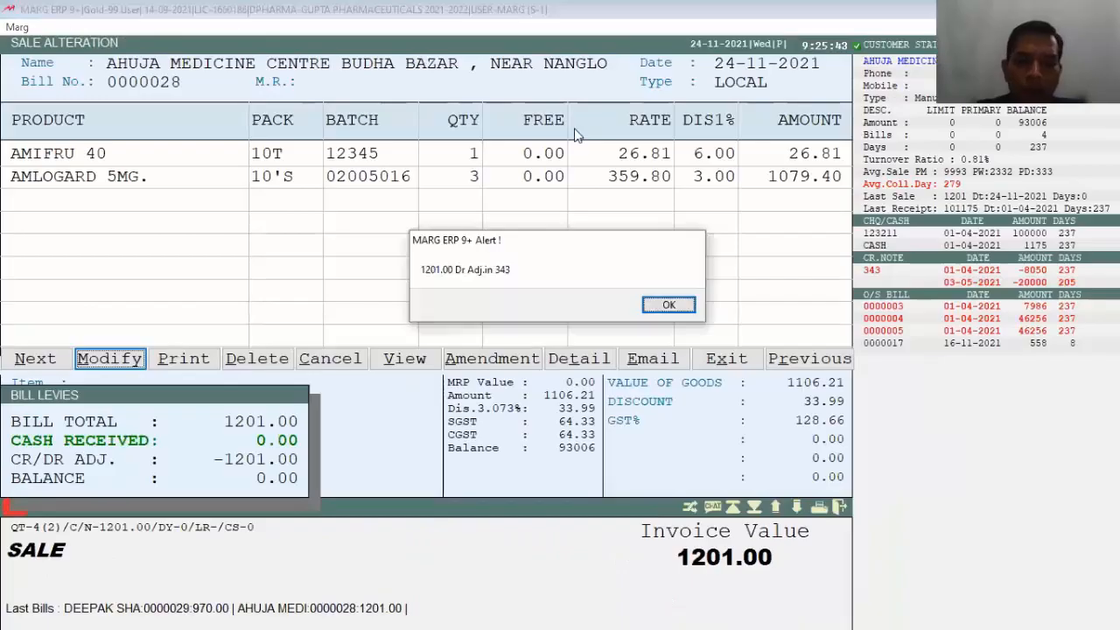
key("Return")
key("Return")
key("Return")
key("Return")
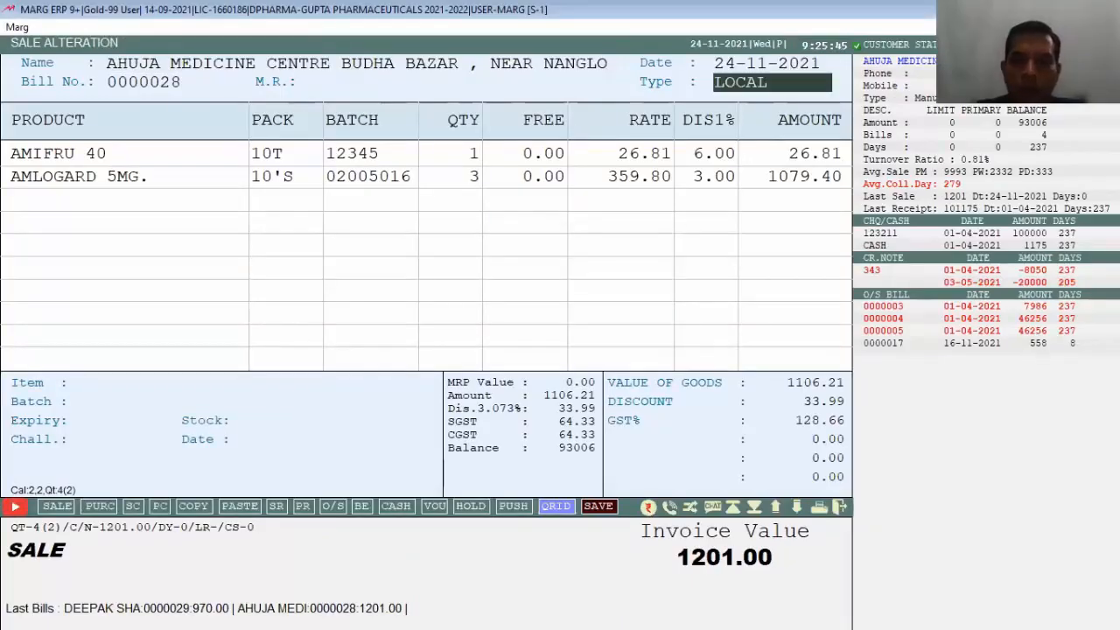
key("Return")
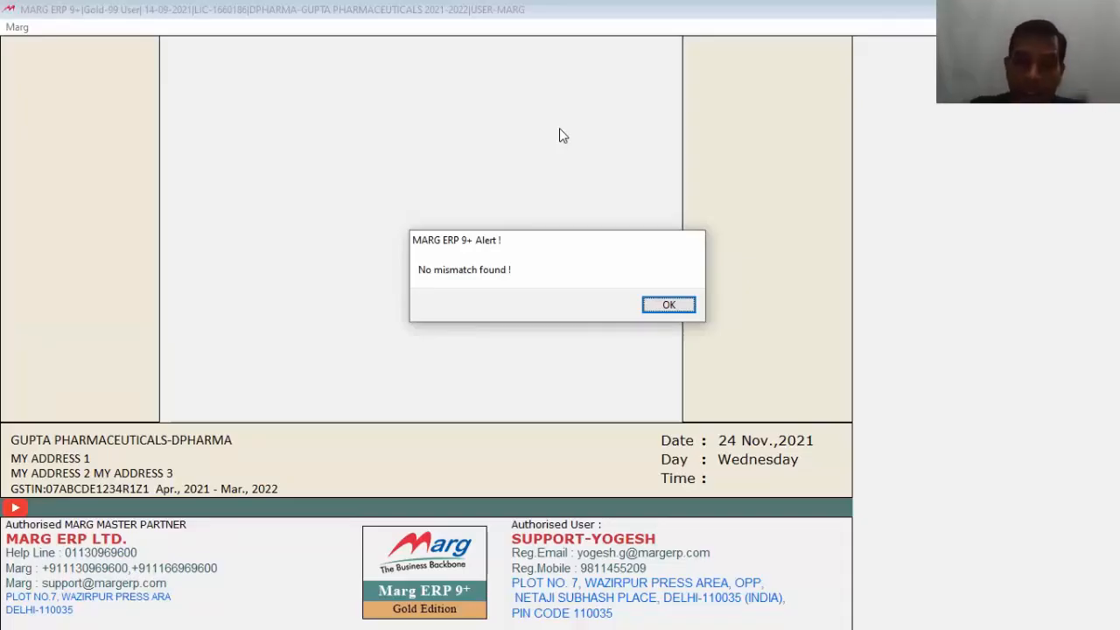
key("Return")
key("alt+n")
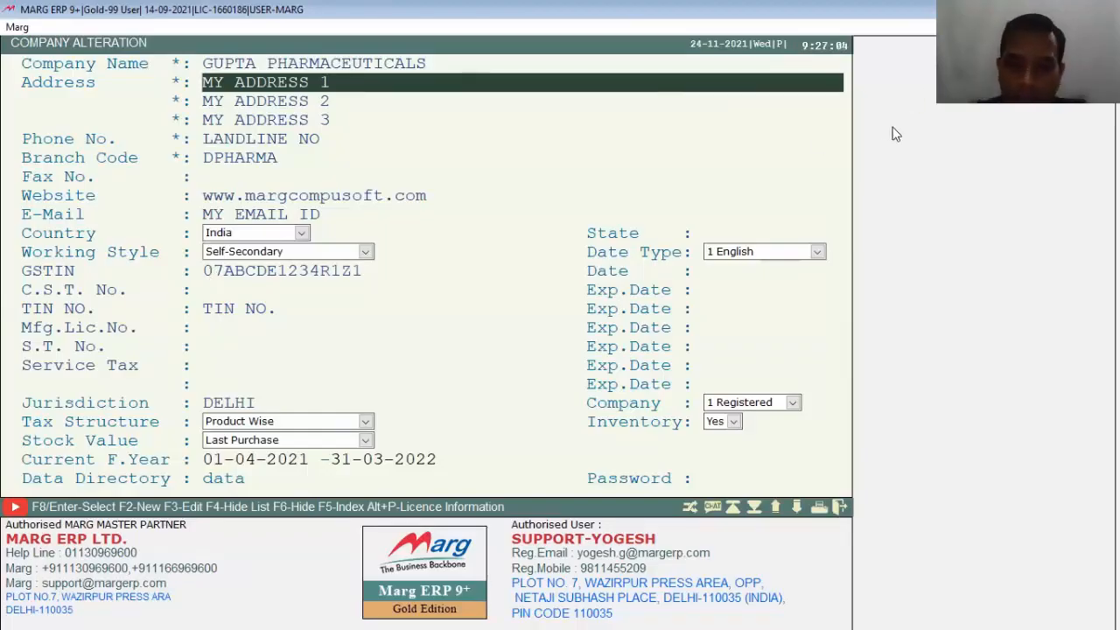
Step: Reopen the GUPTA PHARMACEUTICALS company from the company list
key("Escape")
key("Down")
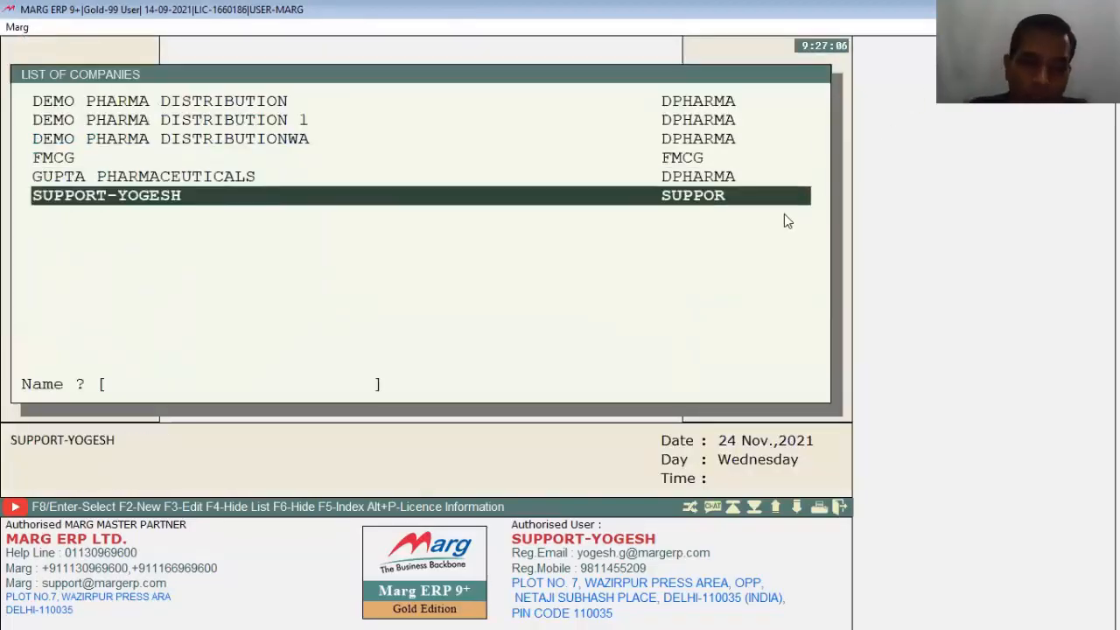
key("Up")
key("Return")
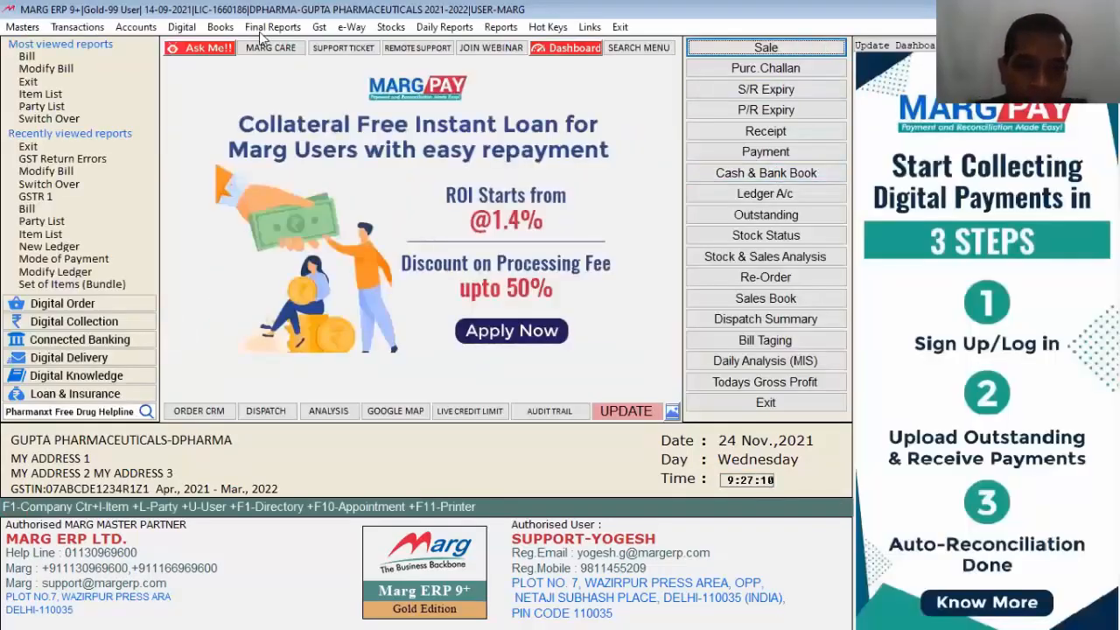
Step: List GST return errors from 01-11-2021, showing three flagged bills, and move to B.LAL & SONS
left_click(317, 27)
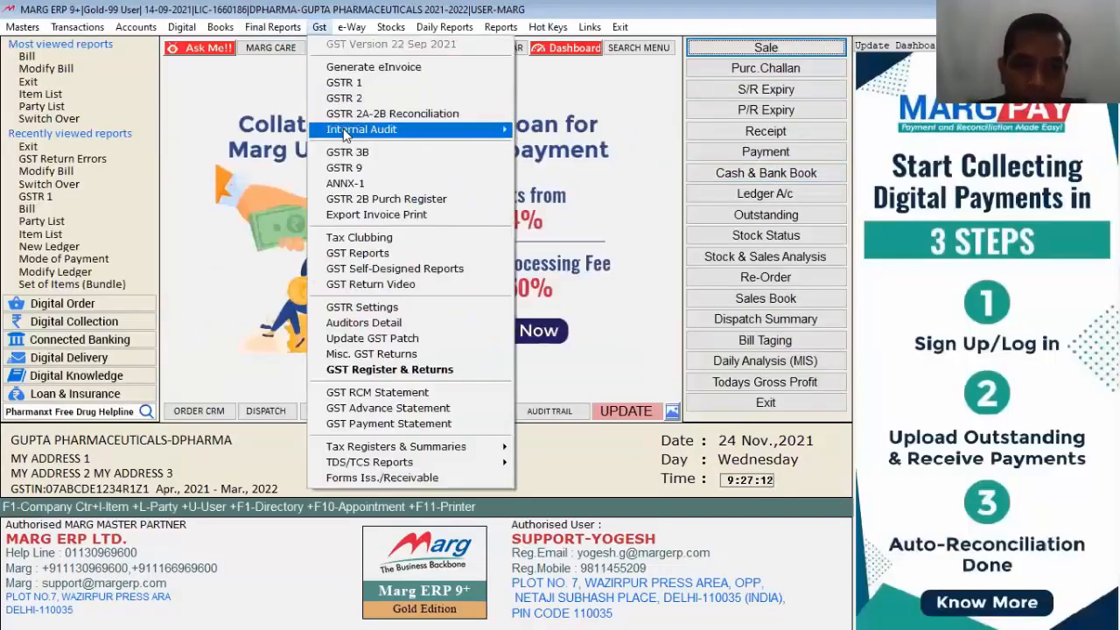
mouse_move(490, 129)
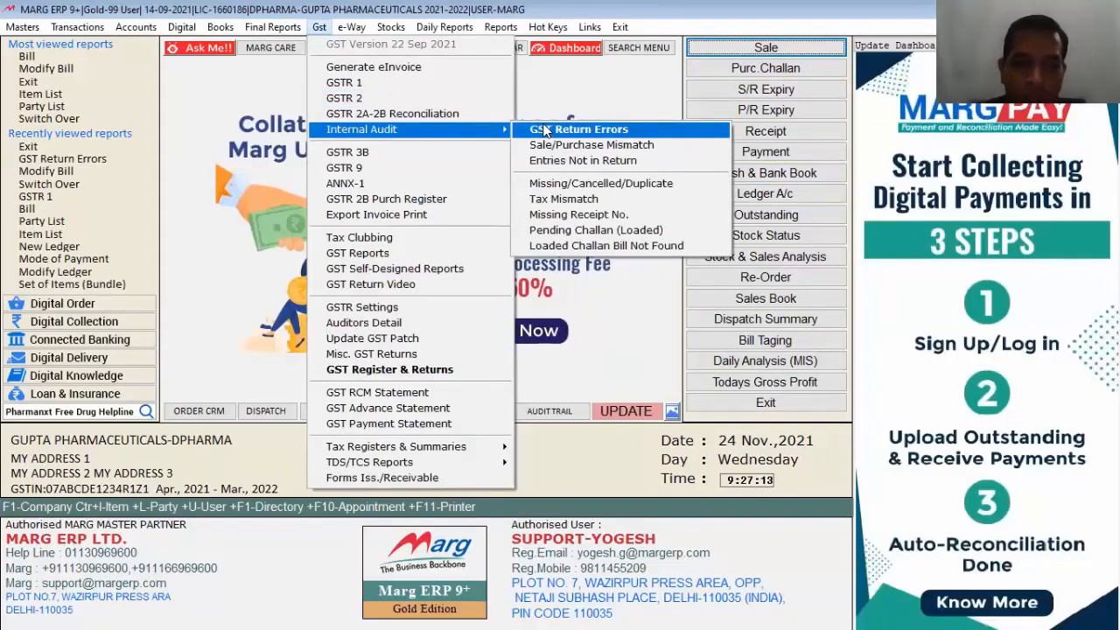
left_click(543, 130)
type("01")
key("Return")
key("Return")
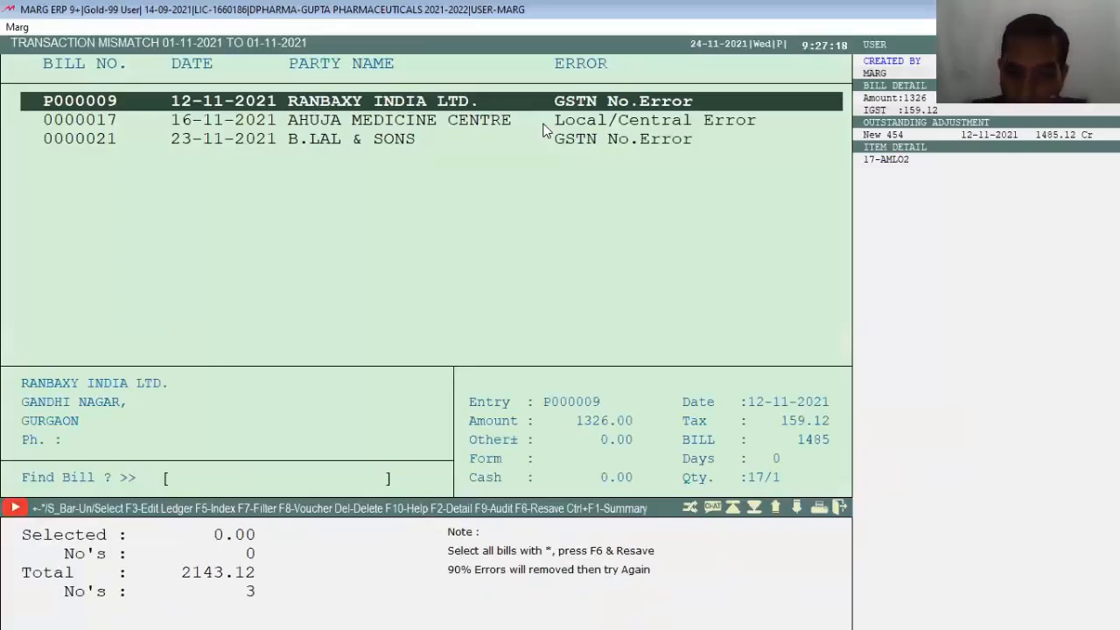
key("F9")
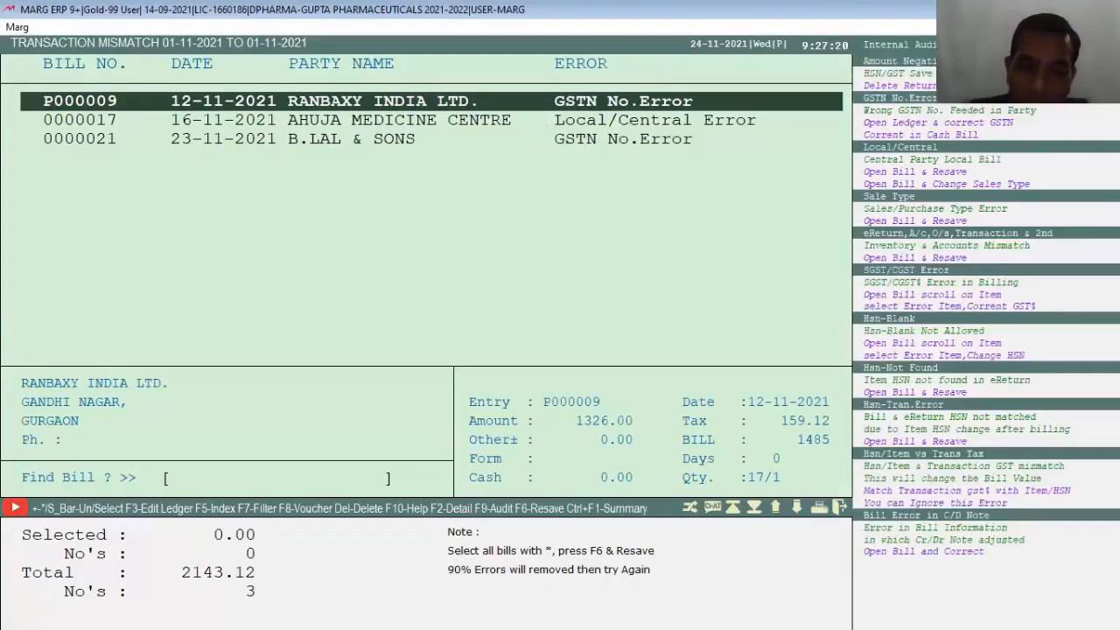
key("Down")
key("Down")
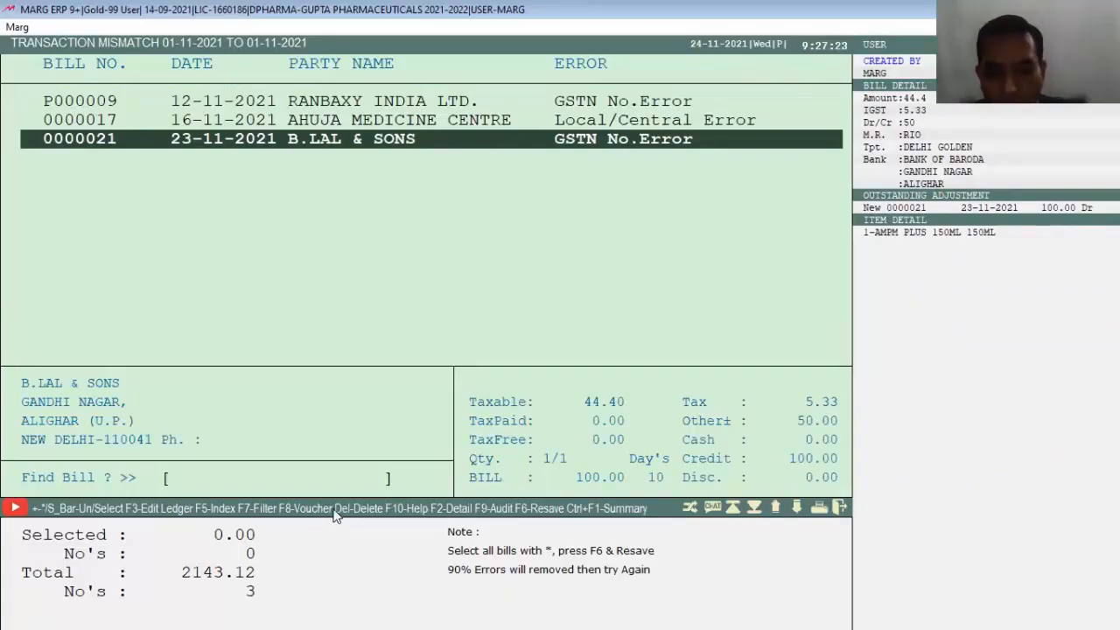
key("F9")
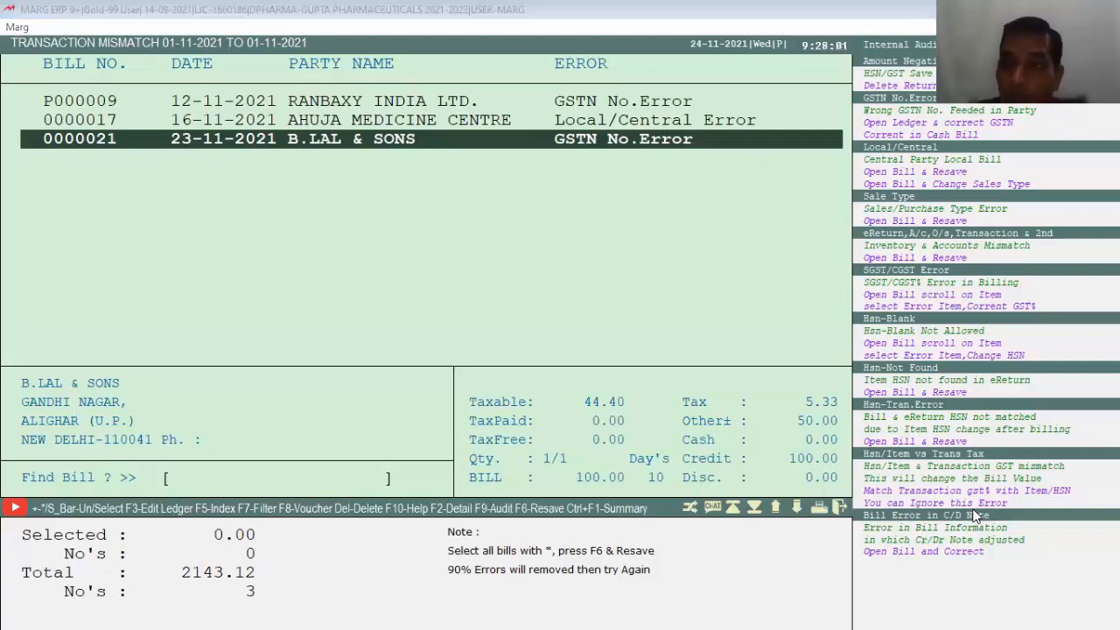
left_click(627, 212)
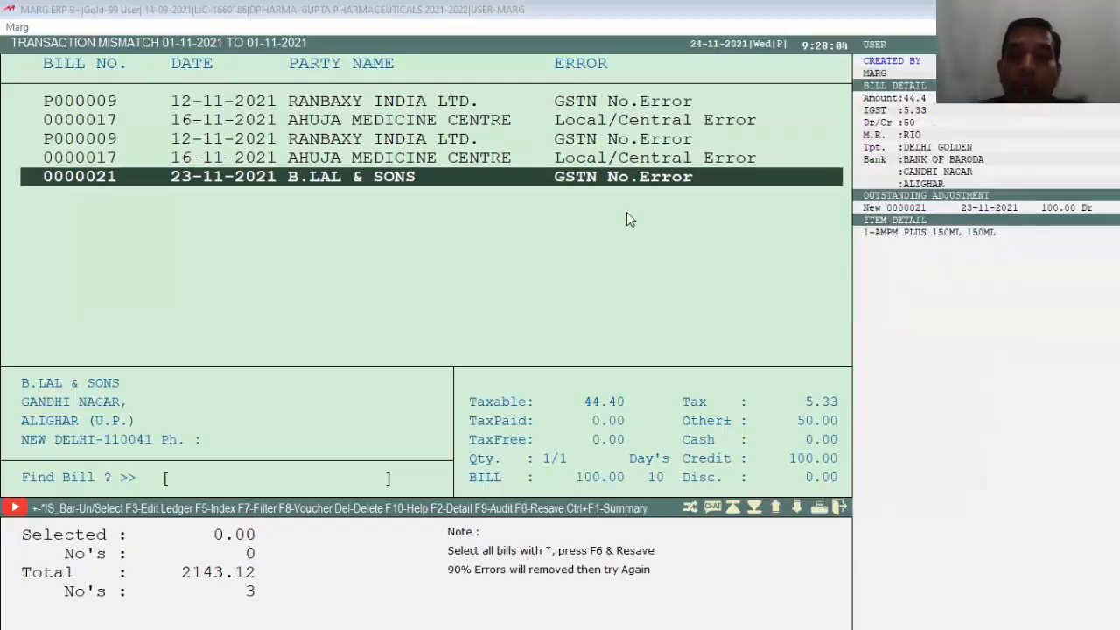